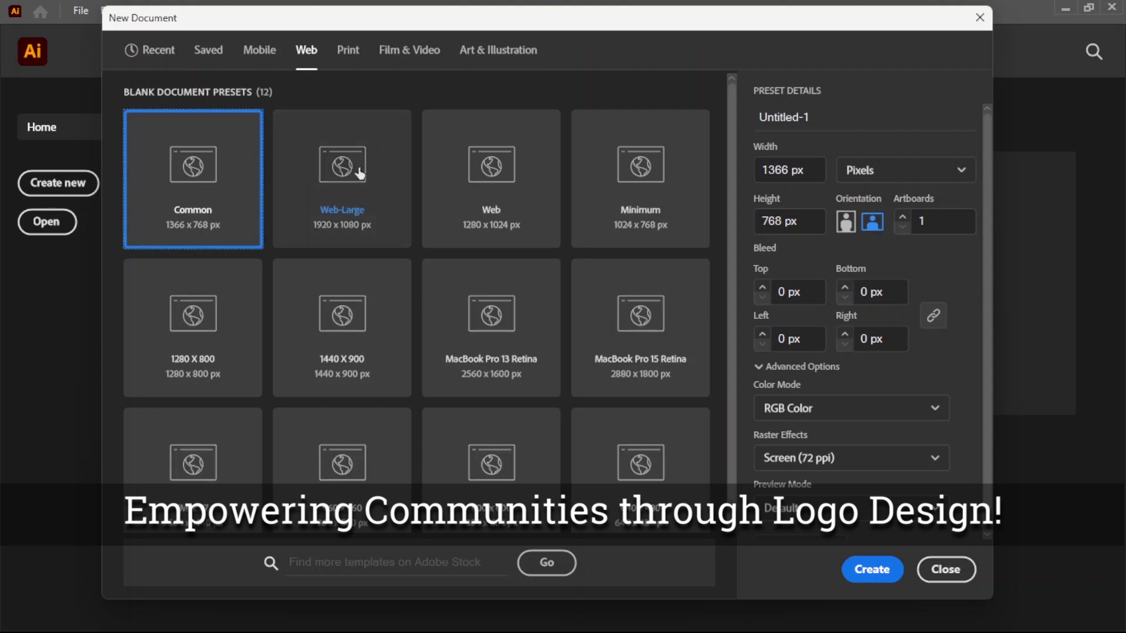
# Step: Create a new document from the Web-Large 1920 x 1080 px preset with raster effects set to High (300 ppi)
pyautogui.click(382, 194)
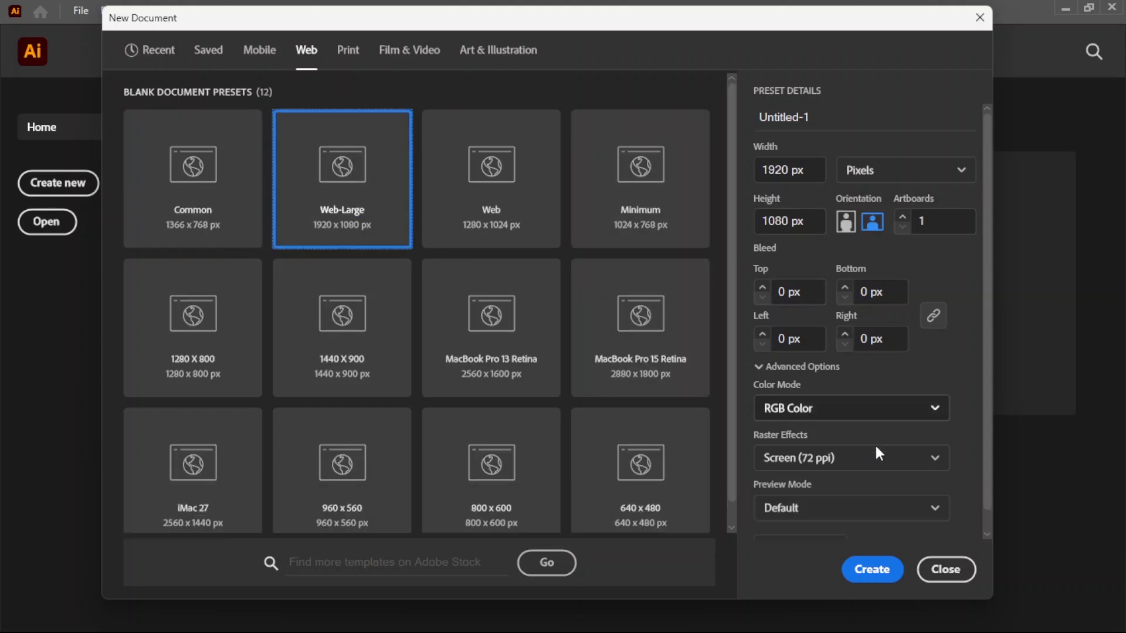
pyautogui.click(870, 460)
pyautogui.click(820, 488)
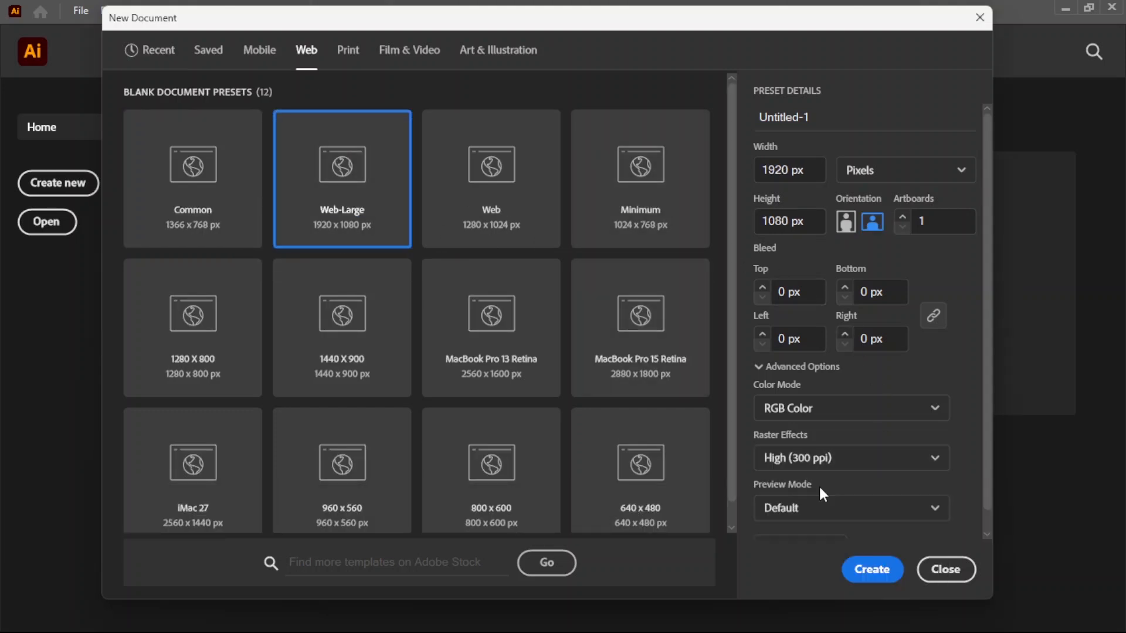
pyautogui.click(879, 567)
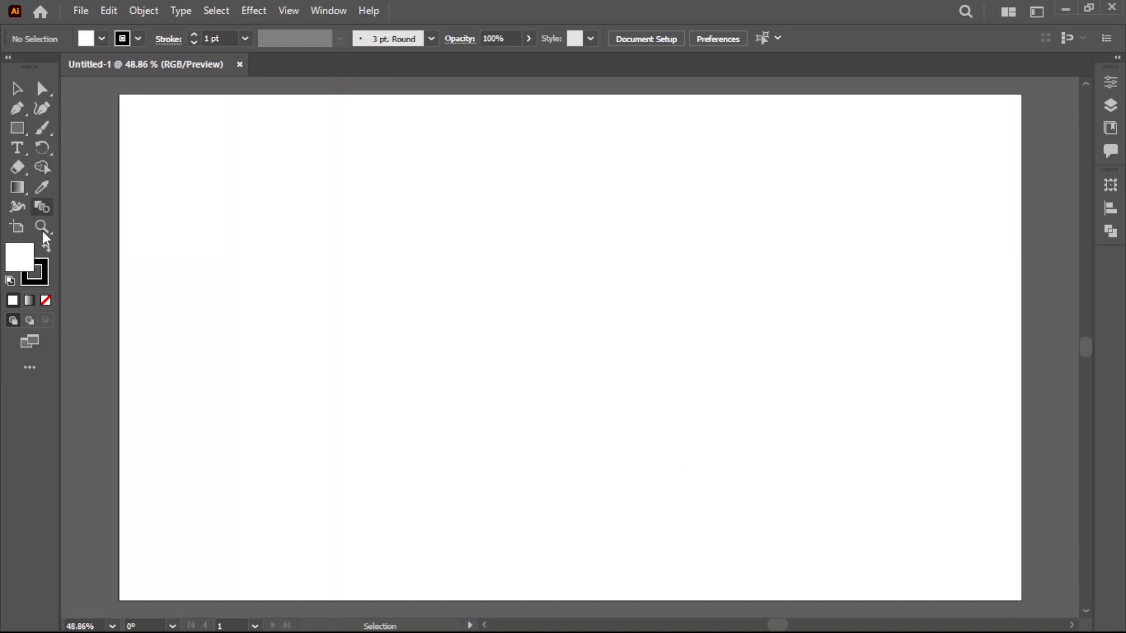
# Step: Switch the set of available tools from Basic to Advanced
pyautogui.click(30, 366)
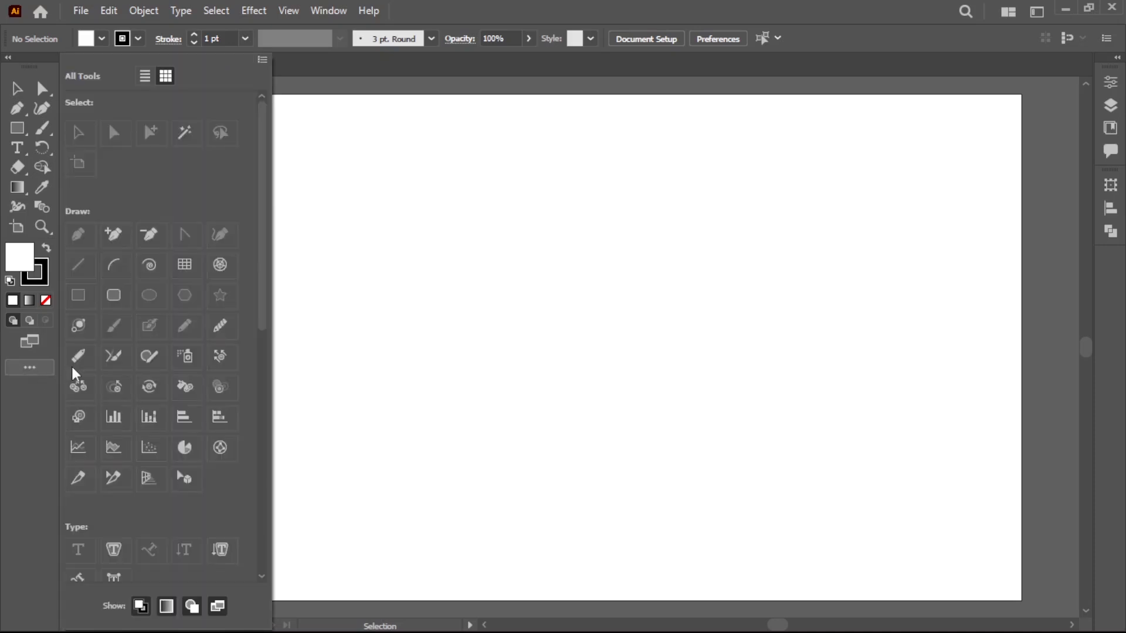
pyautogui.click(262, 60)
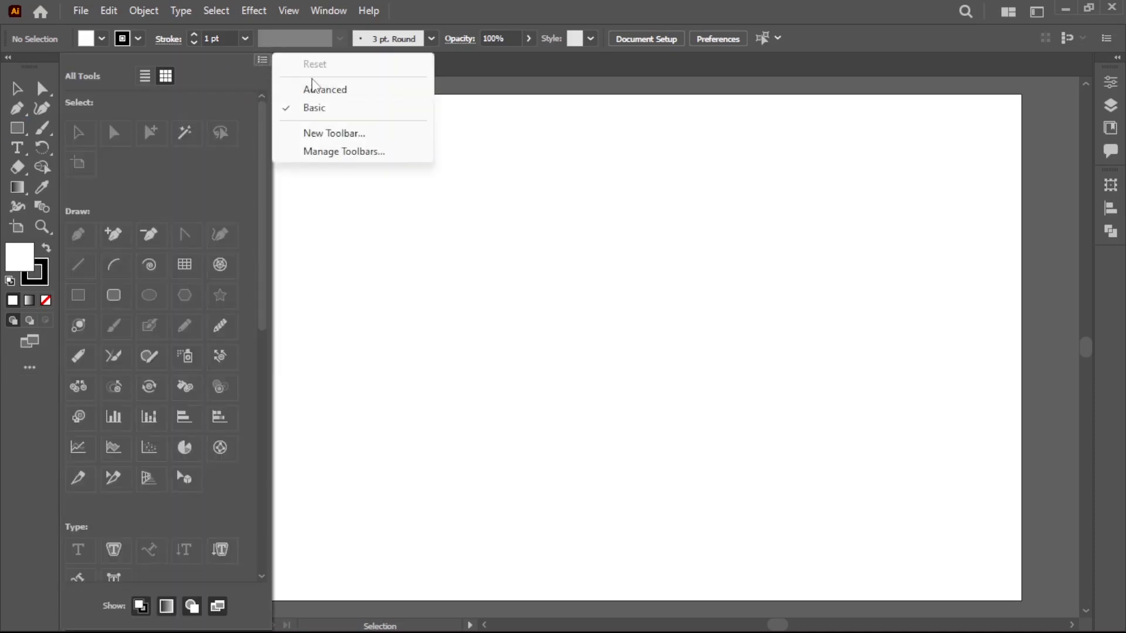
pyautogui.click(326, 90)
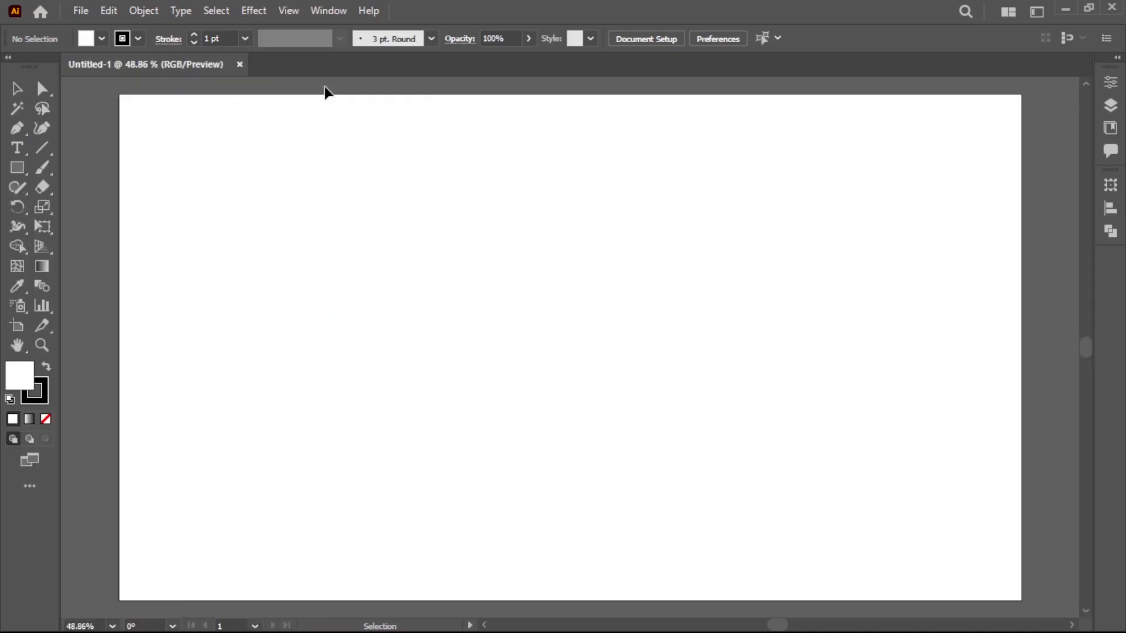
# Step: Create a spiral with a 50 px radius, 80% decay and 8 segments near the middle of the artboard
pyautogui.click(45, 148)
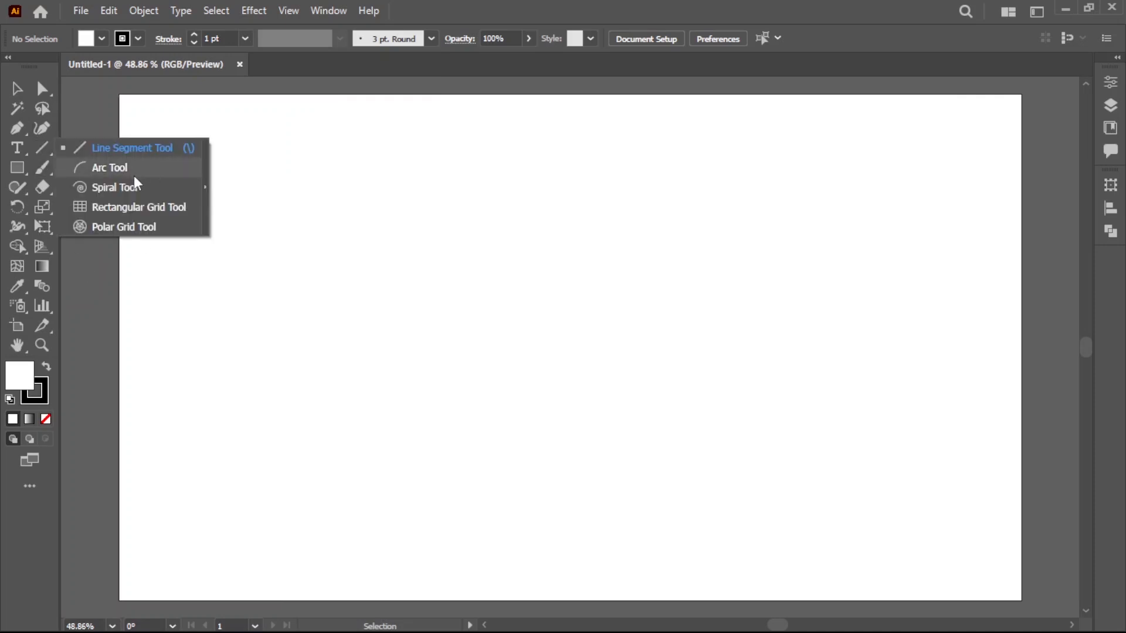
pyautogui.click(128, 191)
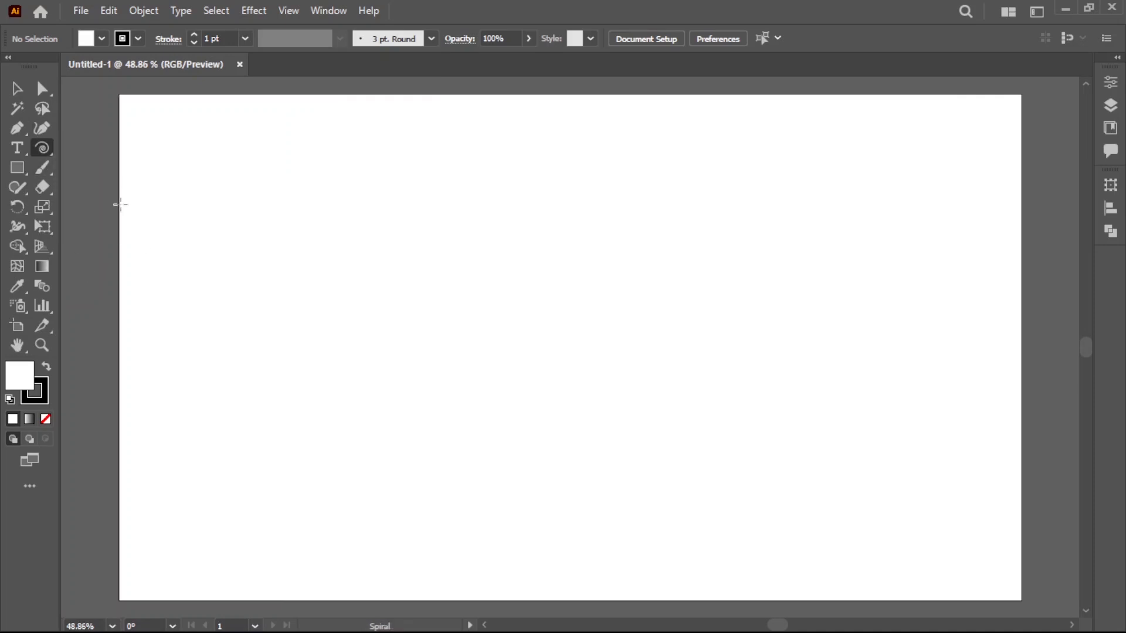
pyautogui.click(536, 299)
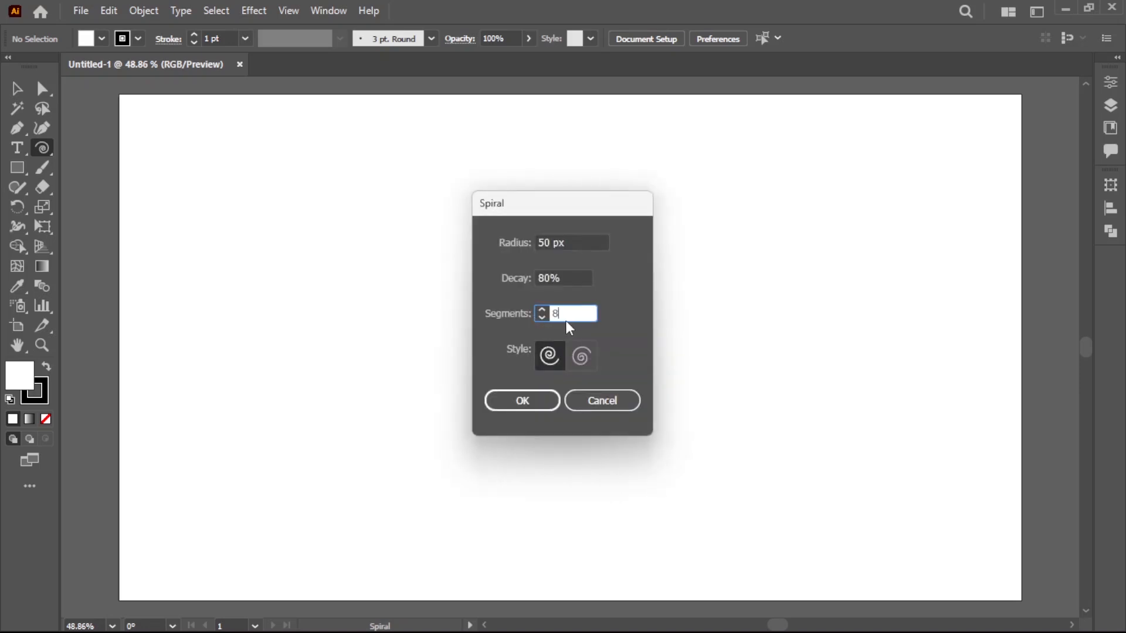
pyautogui.click(564, 242)
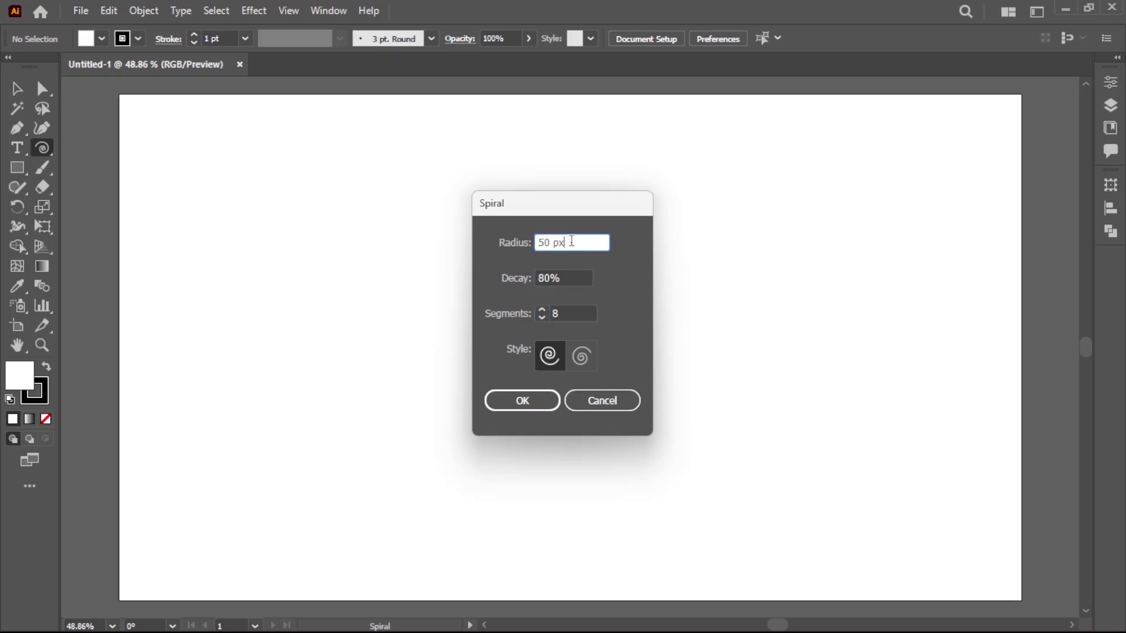
pyautogui.click(545, 279)
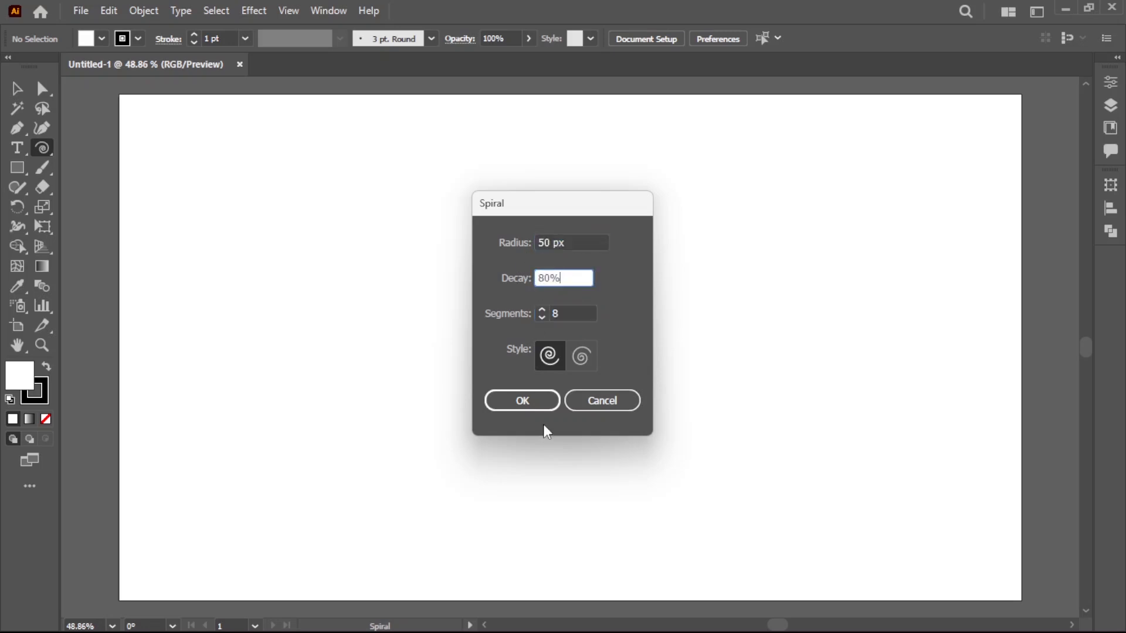
pyautogui.click(542, 402)
# Step: Enlarge the spiral proportionally until it fills a large part of the artboard's centre
pyautogui.click(16, 91)
pyautogui.click(403, 312)
pyautogui.moveTo(486, 327); pyautogui.dragTo(637, 452)
pyautogui.click(698, 479)
# Step: Set the spiral's stroke weight to 6 pt
pyautogui.moveTo(282, 244); pyautogui.dragTo(648, 446)
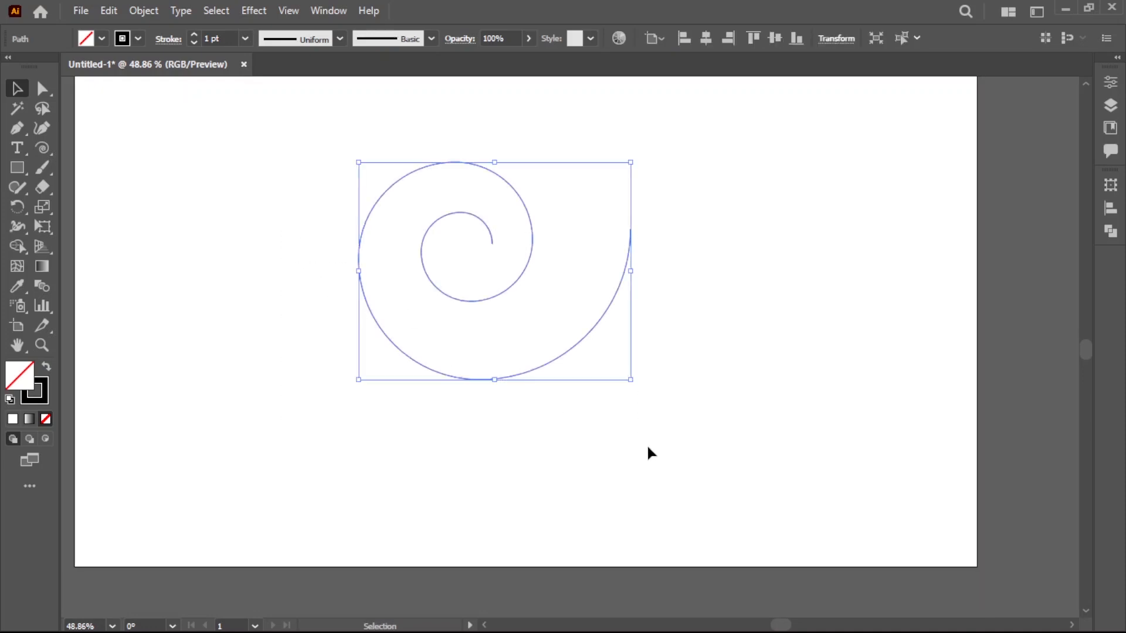
pyautogui.click(194, 34)
pyautogui.click(194, 34)
pyautogui.click(193, 34)
pyautogui.click(193, 34)
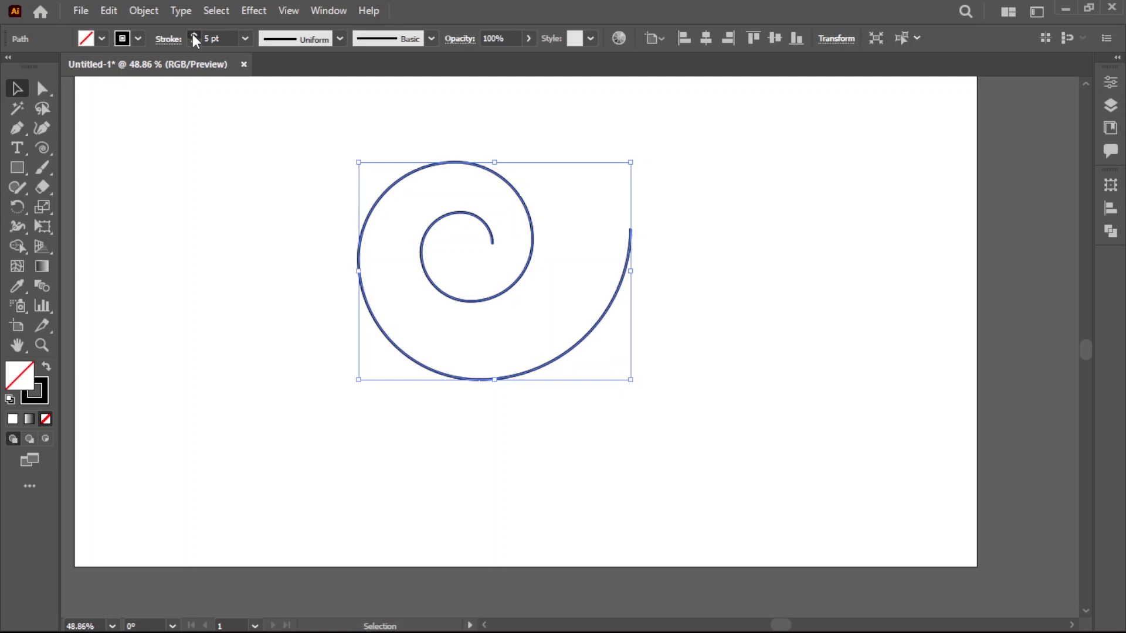
pyautogui.click(259, 342)
# Step: Duplicate the spiral horizontally to the right by about 124 px so the two copies overlap
pyautogui.moveTo(534, 253); pyautogui.dragTo(593, 248)
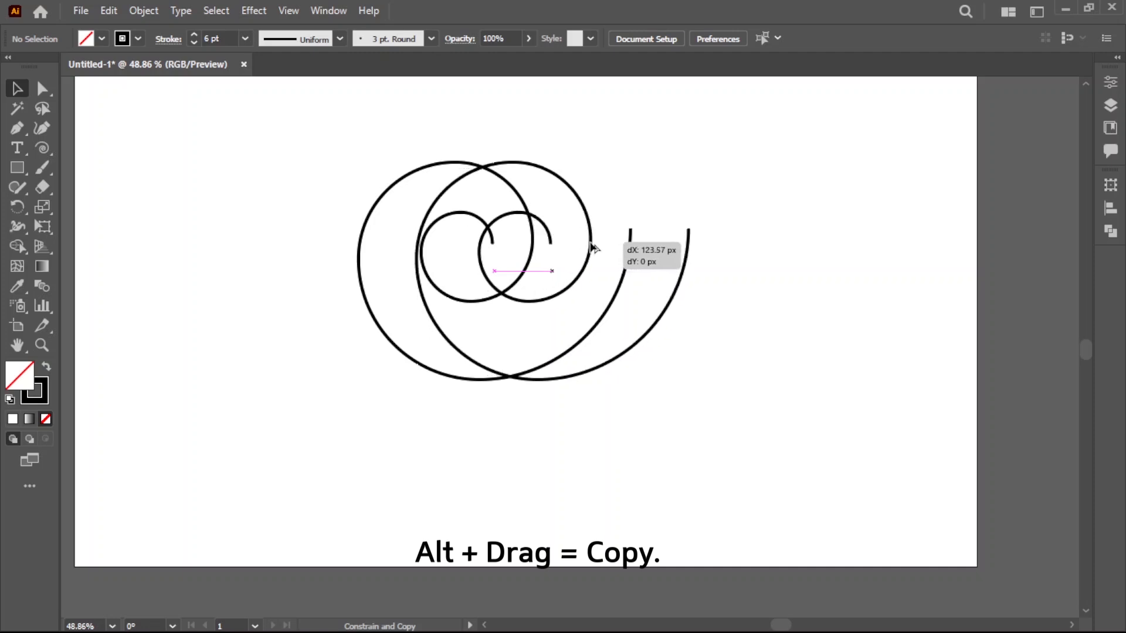
pyautogui.moveTo(592, 248); pyautogui.dragTo(593, 248)
pyautogui.click(646, 390)
# Step: Use Shape Builder with red fill and no stroke on both spirals to build the two adjoining areas inside the inner loops
pyautogui.moveTo(332, 165); pyautogui.dragTo(763, 480)
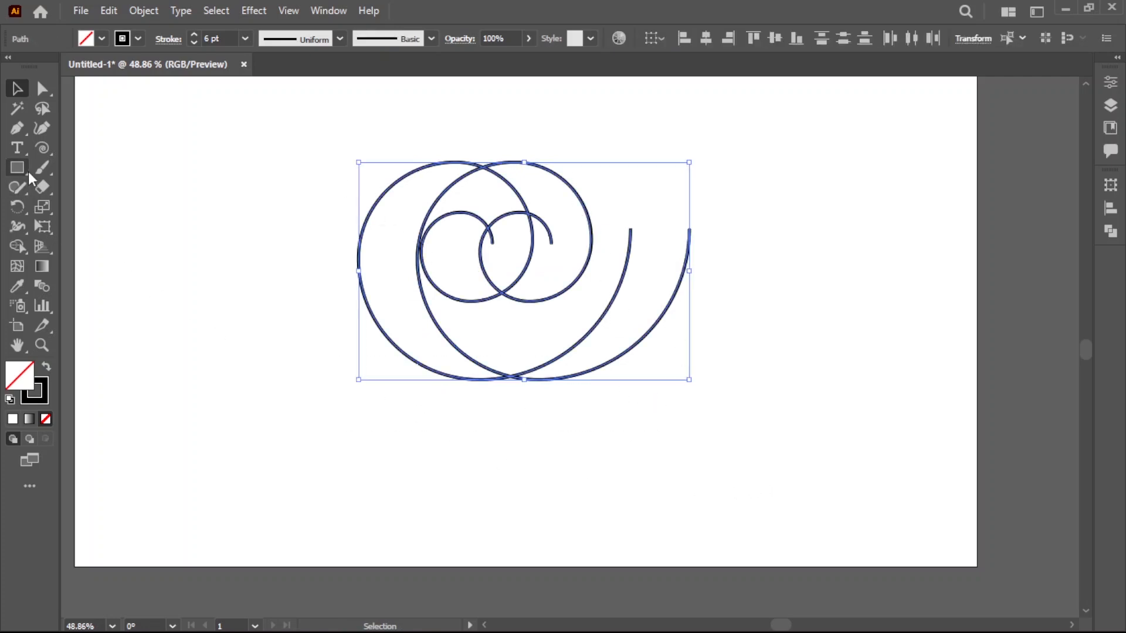
pyautogui.click(16, 247)
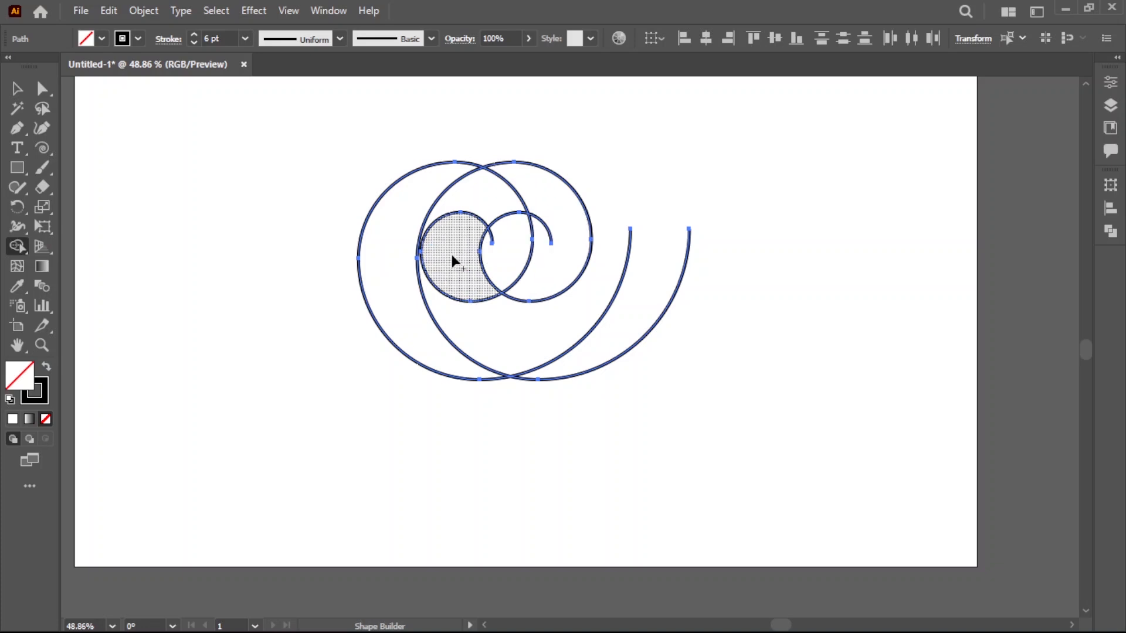
pyautogui.click(138, 40)
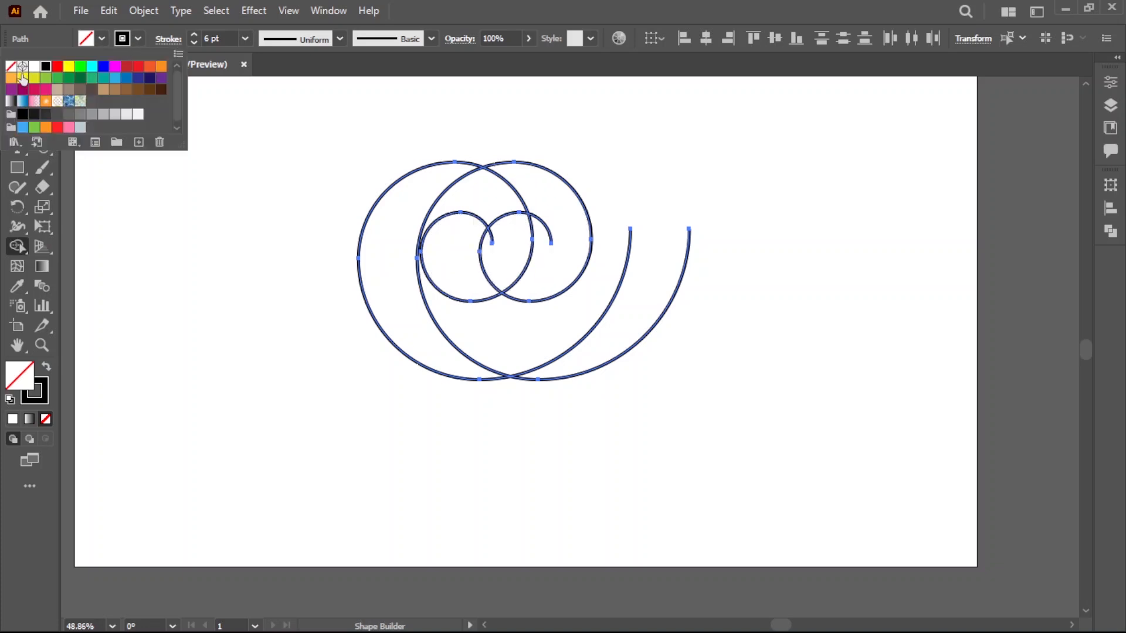
pyautogui.click(9, 69)
pyautogui.click(98, 38)
pyautogui.click(98, 38)
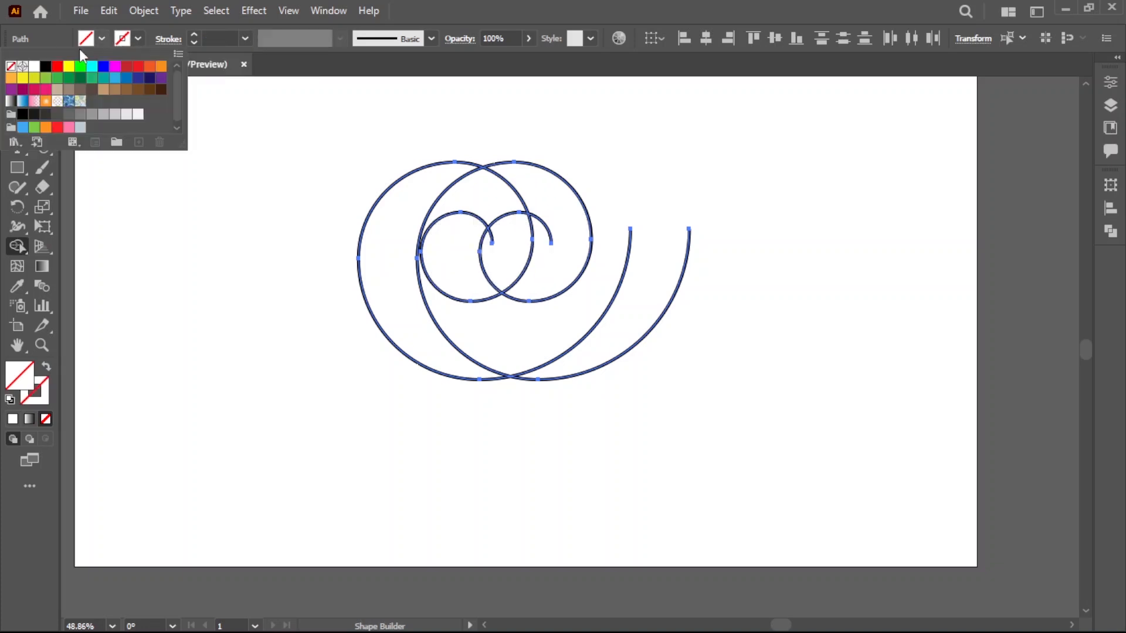
pyautogui.click(57, 67)
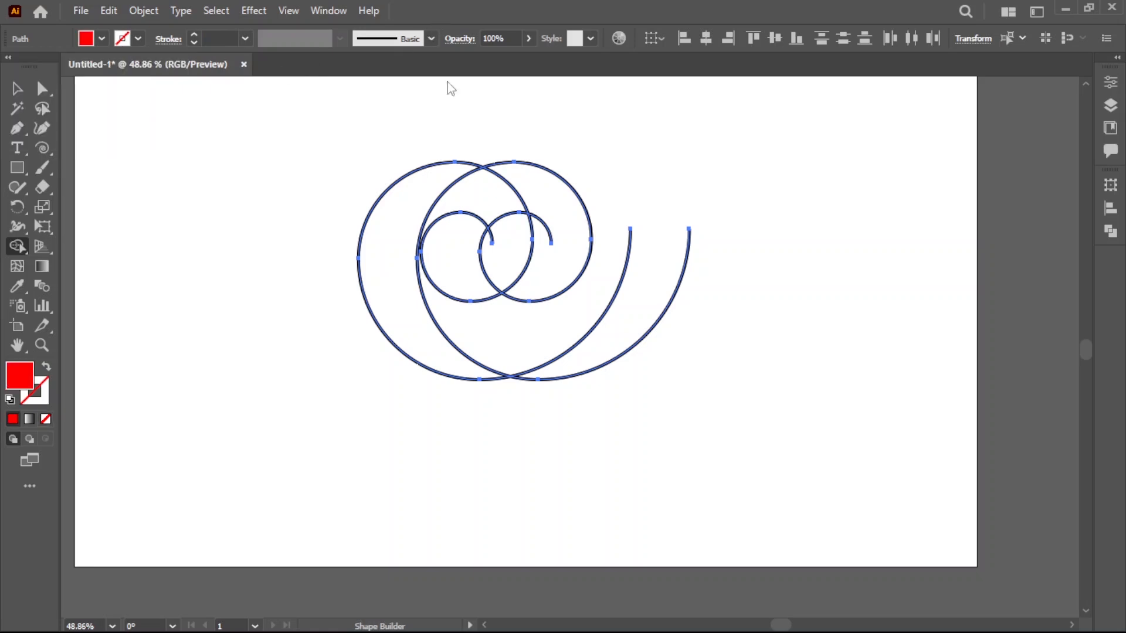
pyautogui.click(465, 264)
pyautogui.click(508, 260)
pyautogui.click(16, 88)
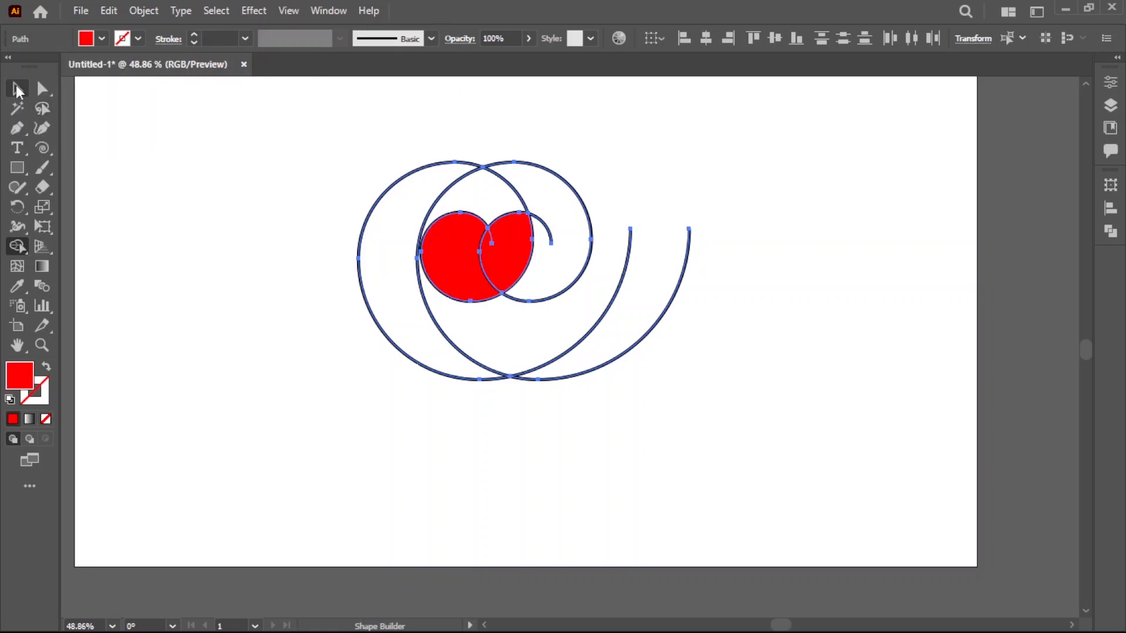
# Step: Select the two red shapes together and place a copy of them left of the spirals
pyautogui.click(339, 296)
pyautogui.click(503, 258)
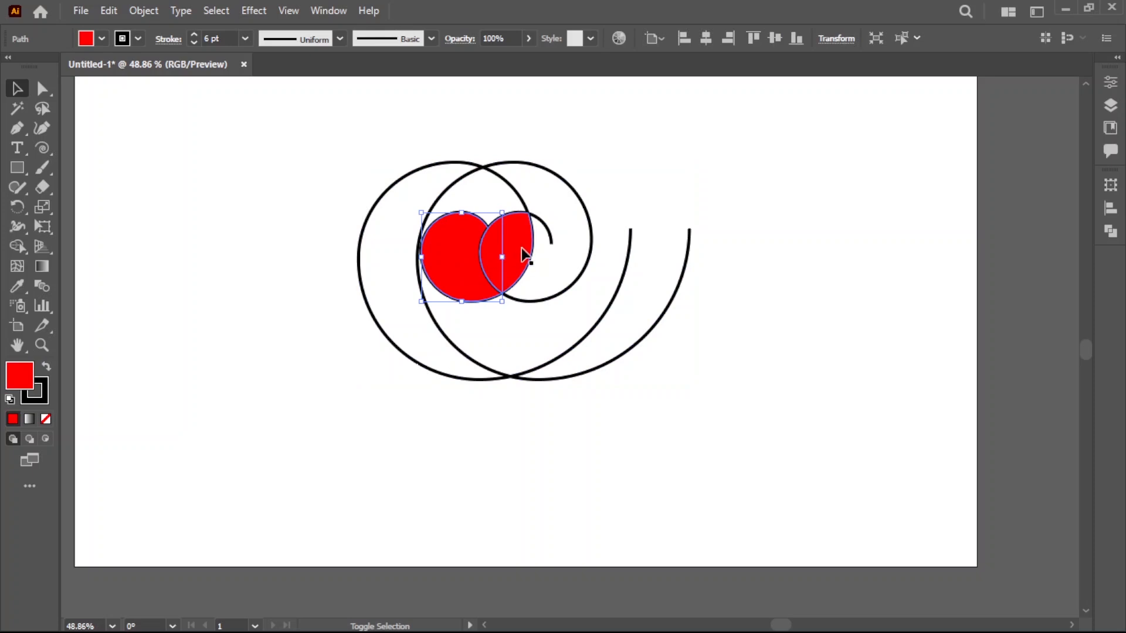
pyautogui.keyDown('shift'); pyautogui.click(519, 247); pyautogui.keyUp('shift')
pyautogui.moveTo(519, 247); pyautogui.dragTo(245, 277)
pyautogui.click(350, 400)
# Step: Delete the original spirals with their filled areas and move the copied red pair right, closer to the artboard's centre
pyautogui.moveTo(385, 157); pyautogui.dragTo(719, 425)
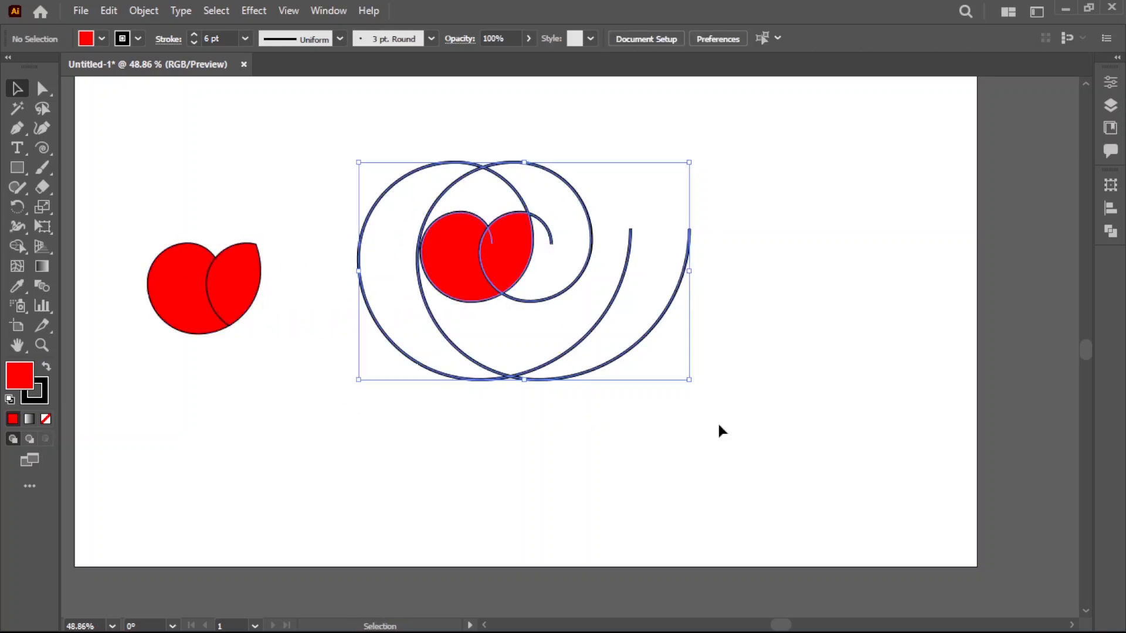
pyautogui.press('BackSpace')
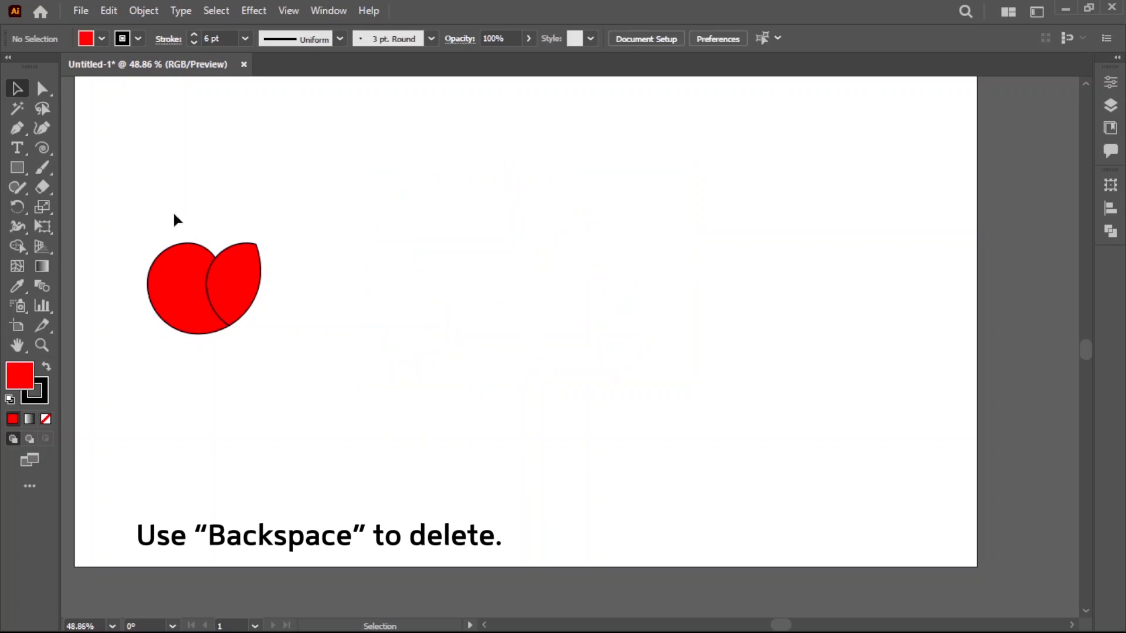
pyautogui.moveTo(174, 210); pyautogui.dragTo(297, 387)
pyautogui.moveTo(233, 292); pyautogui.dragTo(381, 283)
pyautogui.click(206, 258)
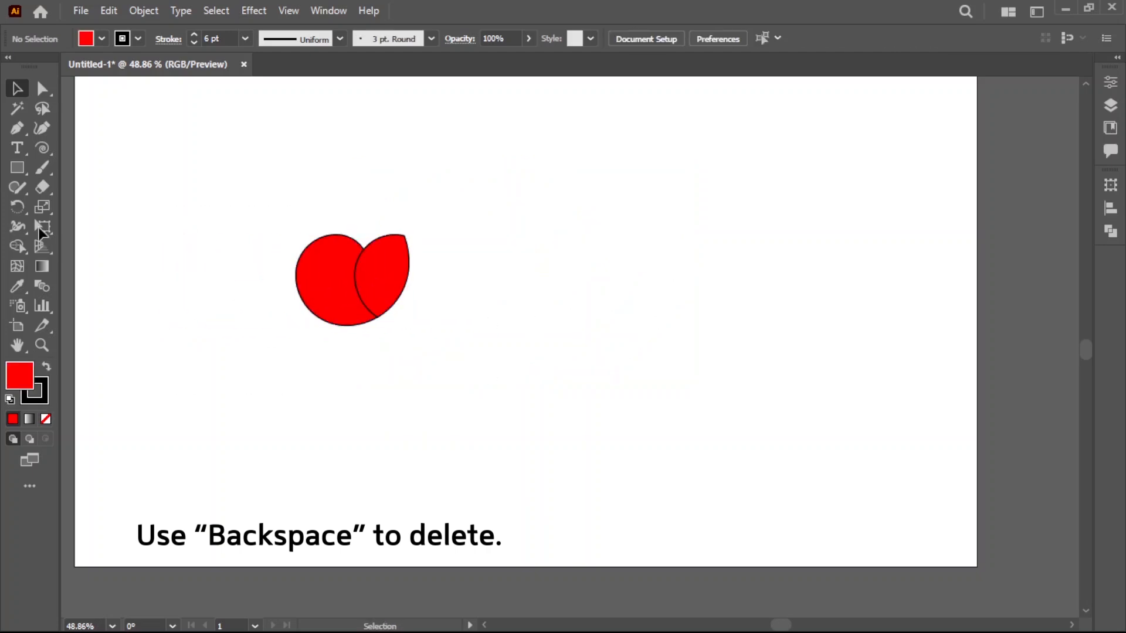
# Step: Create a six-sided polygon with a 50 px radius to the right of the red pair
pyautogui.moveTo(19, 169); pyautogui.dragTo(69, 222)
pyautogui.click(626, 346)
pyautogui.click(555, 358)
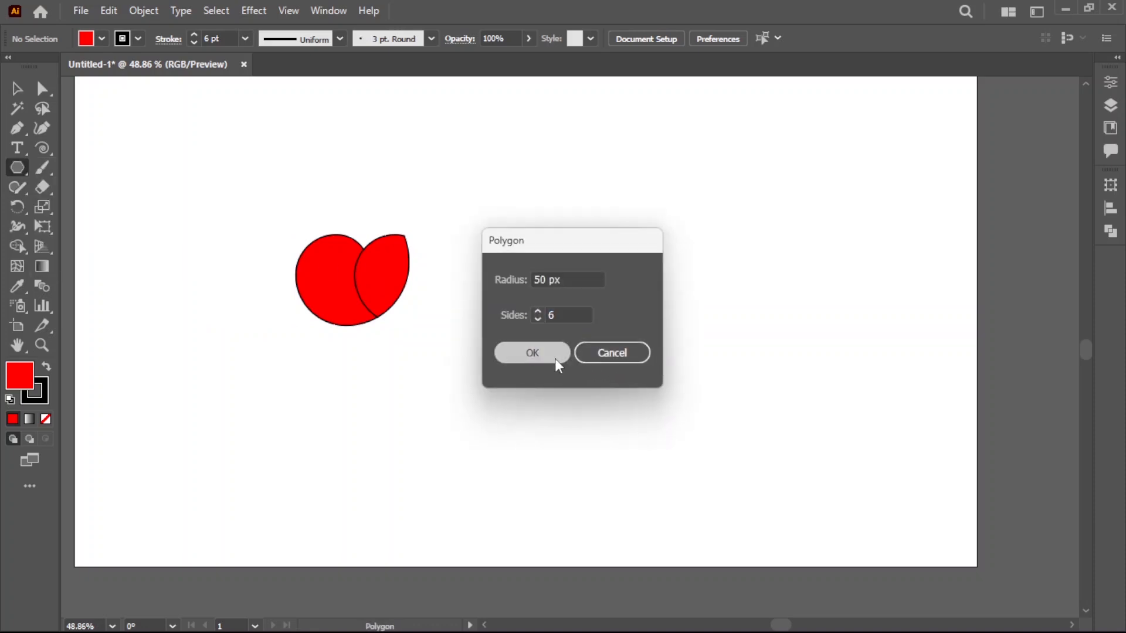
# Step: Enlarge the hexagon about its centre and rotate it a quarter turn so a corner points straight up
pyautogui.click(18, 91)
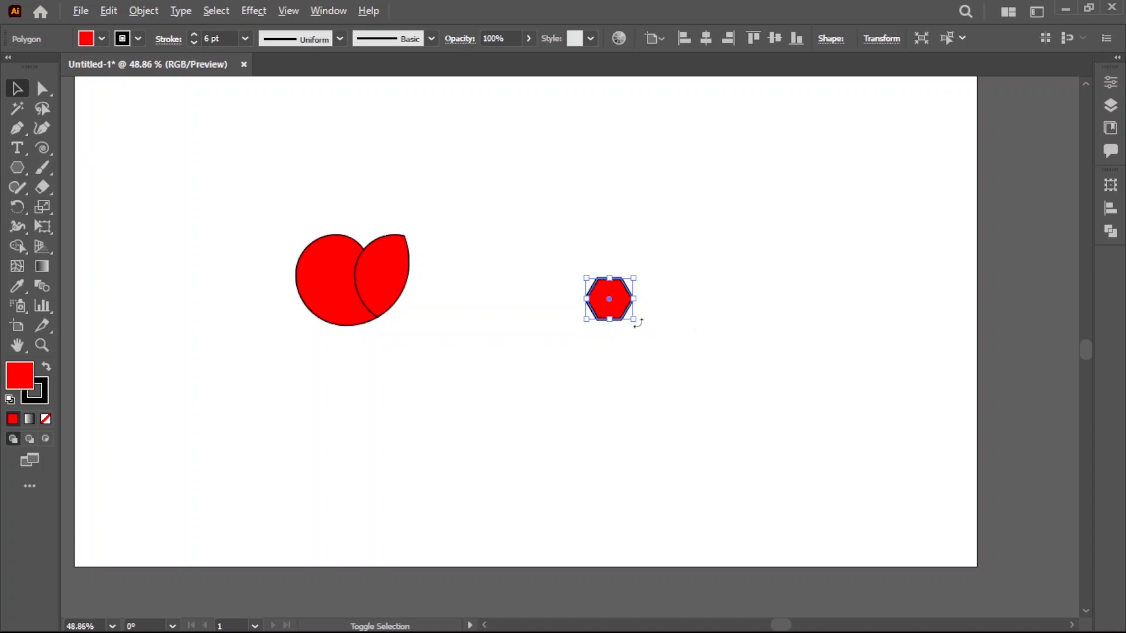
pyautogui.moveTo(637, 325); pyautogui.dragTo(769, 389)
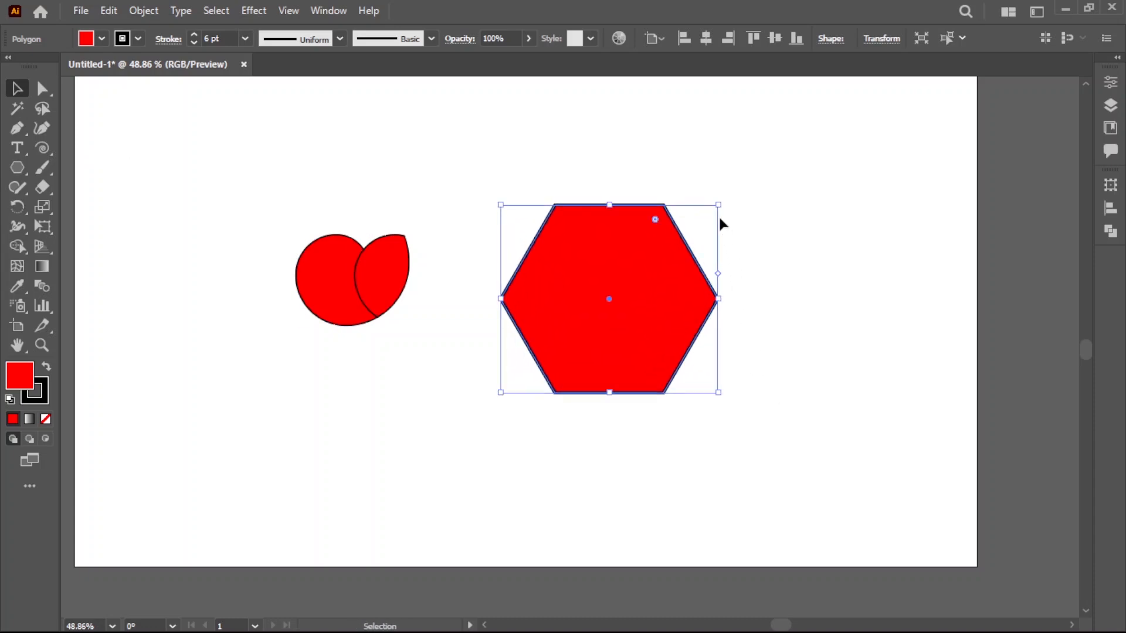
pyautogui.moveTo(725, 201); pyautogui.dragTo(725, 422)
# Step: Remove the hexagon's black stroke, keeping the red fill
pyautogui.click(137, 38)
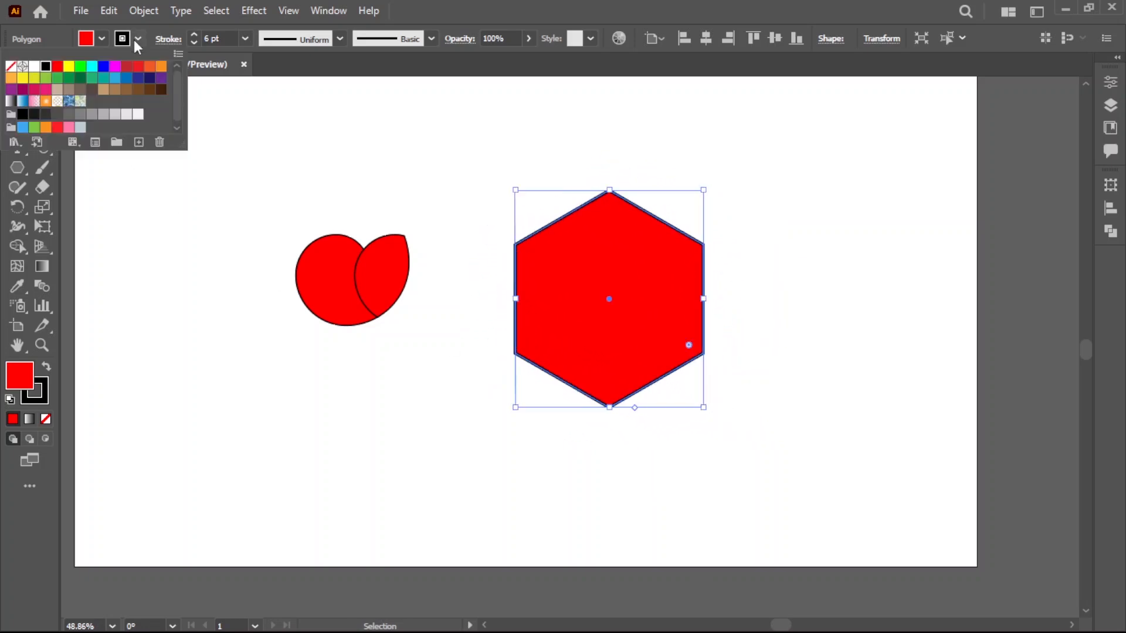
pyautogui.click(10, 67)
pyautogui.click(441, 423)
# Step: Draw three straight lines through the hexagon's opposite corners so they cross at its centre and extend past its edges
pyautogui.moveTo(591, 349)
pyautogui.mouseDown()
pyautogui.moveTo(633, 376)
pyautogui.moveTo(634, 440)
pyautogui.mouseUp()
pyautogui.click(606, 380)
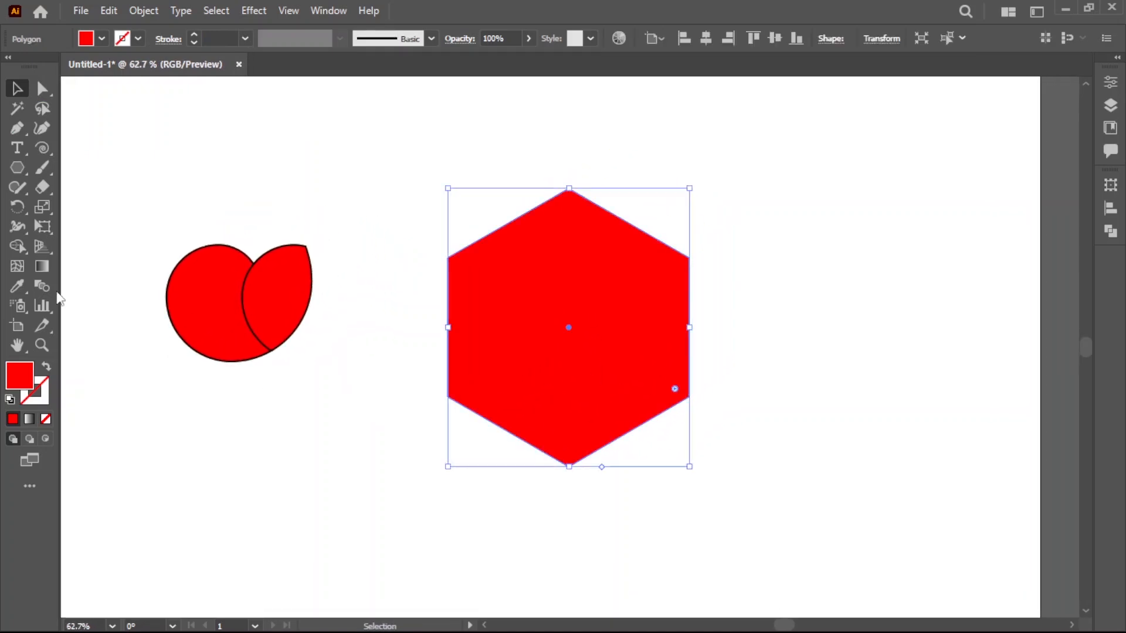
pyautogui.moveTo(42, 148); pyautogui.dragTo(95, 150)
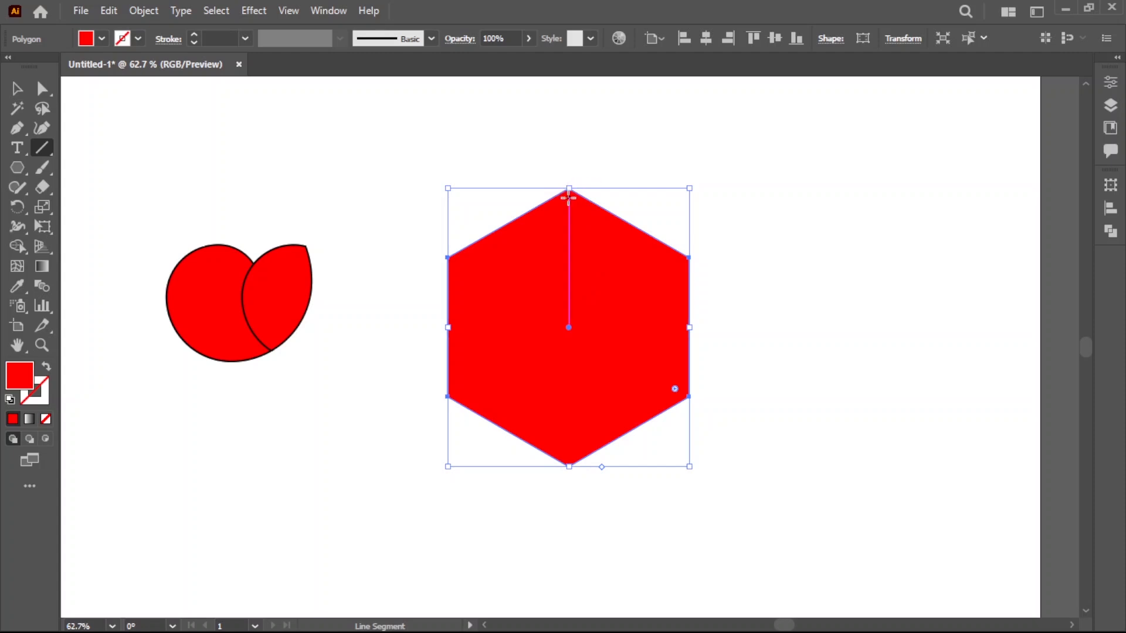
pyautogui.moveTo(569, 198); pyautogui.dragTo(569, 497)
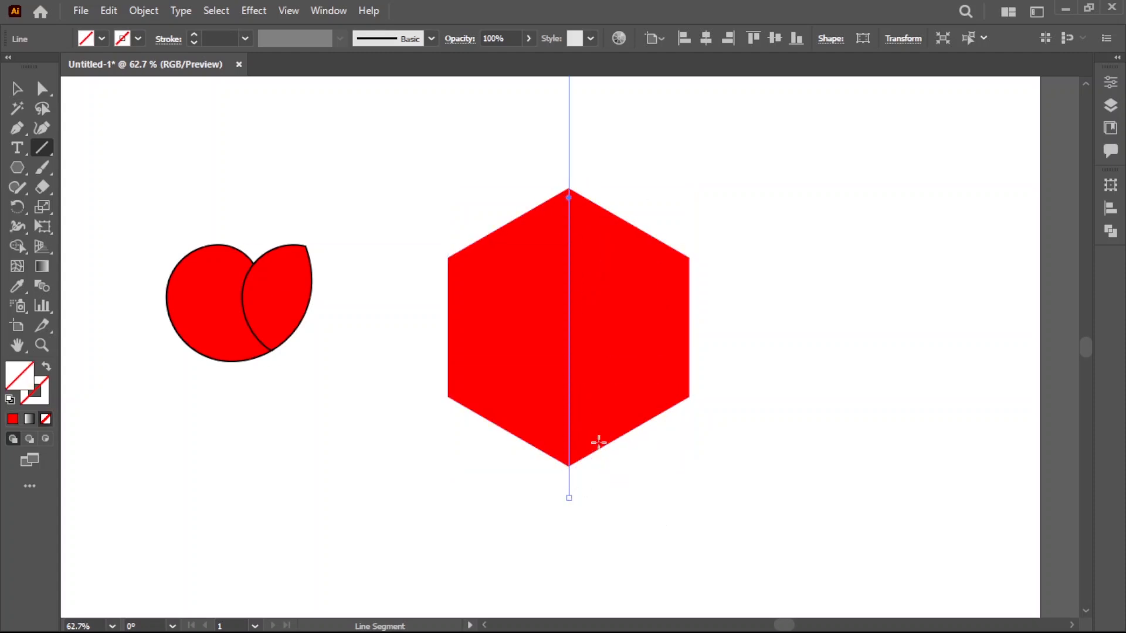
pyautogui.moveTo(688, 257); pyautogui.dragTo(406, 420)
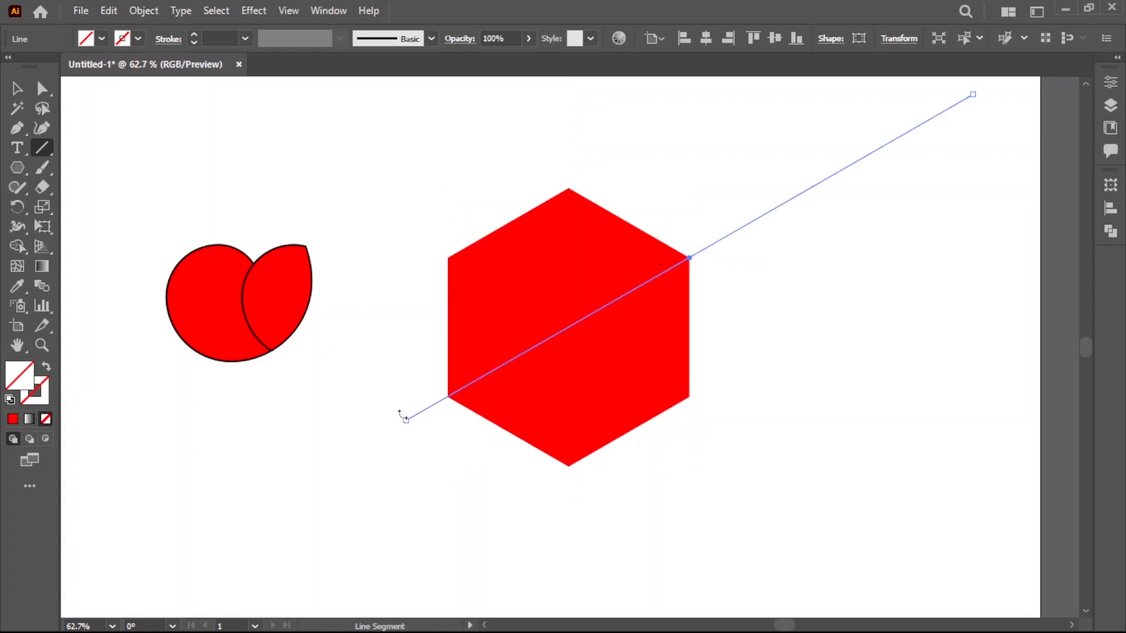
pyautogui.moveTo(447, 258); pyautogui.dragTo(720, 414)
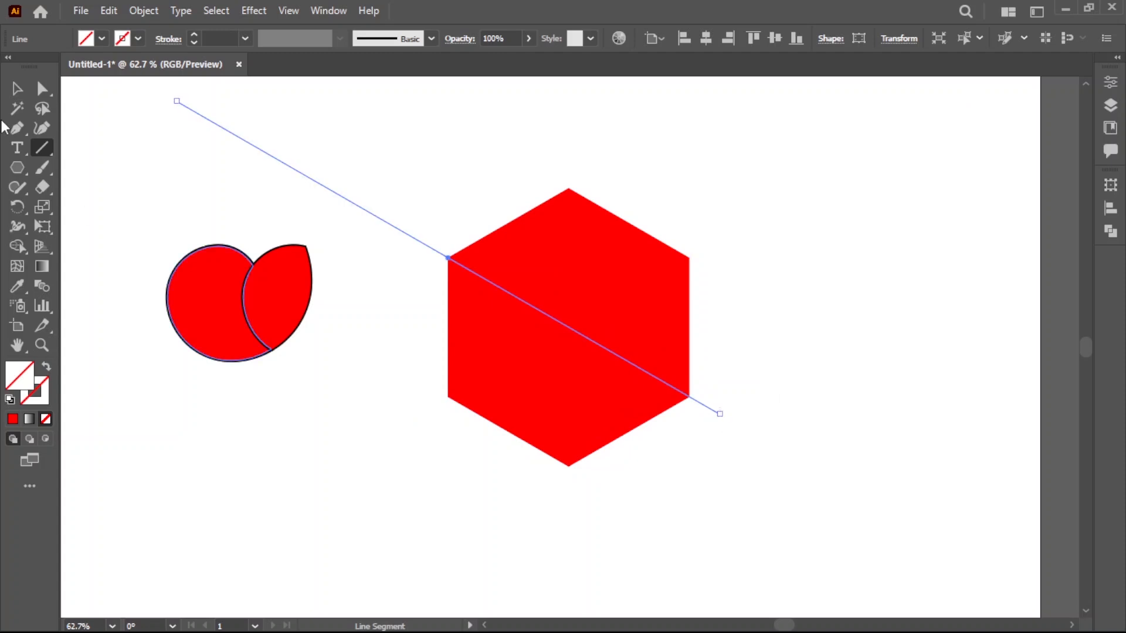
# Step: Merge the hexagon's two top segments between the three lines into one black rhombus with Shape Builder
pyautogui.click(14, 92)
pyautogui.moveTo(403, 141); pyautogui.dragTo(876, 462)
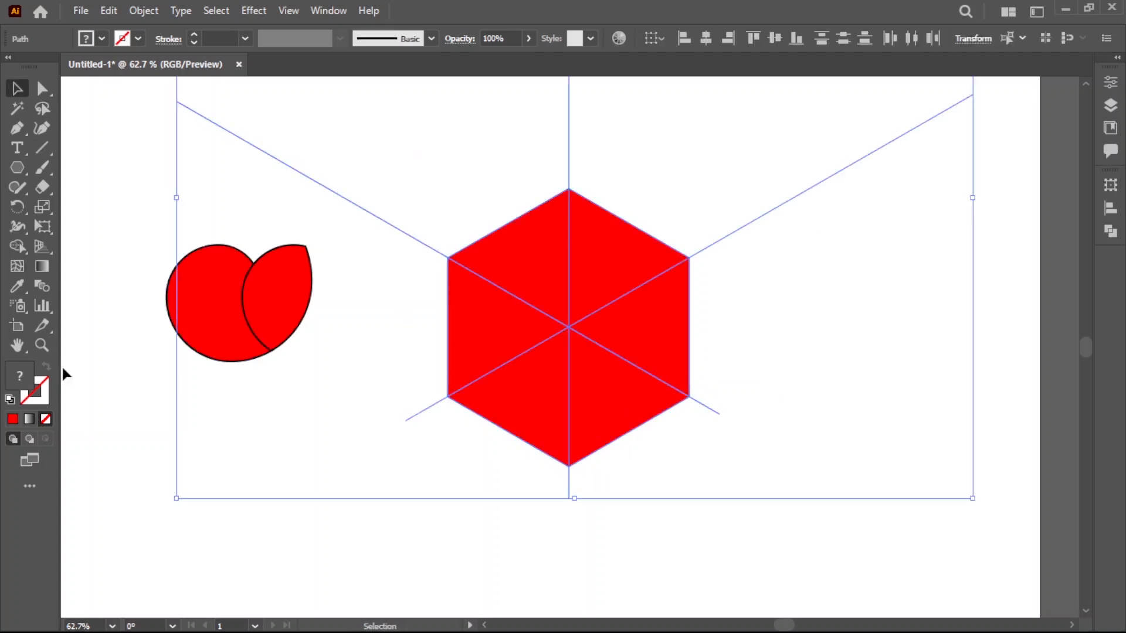
pyautogui.click(23, 247)
pyautogui.click(101, 39)
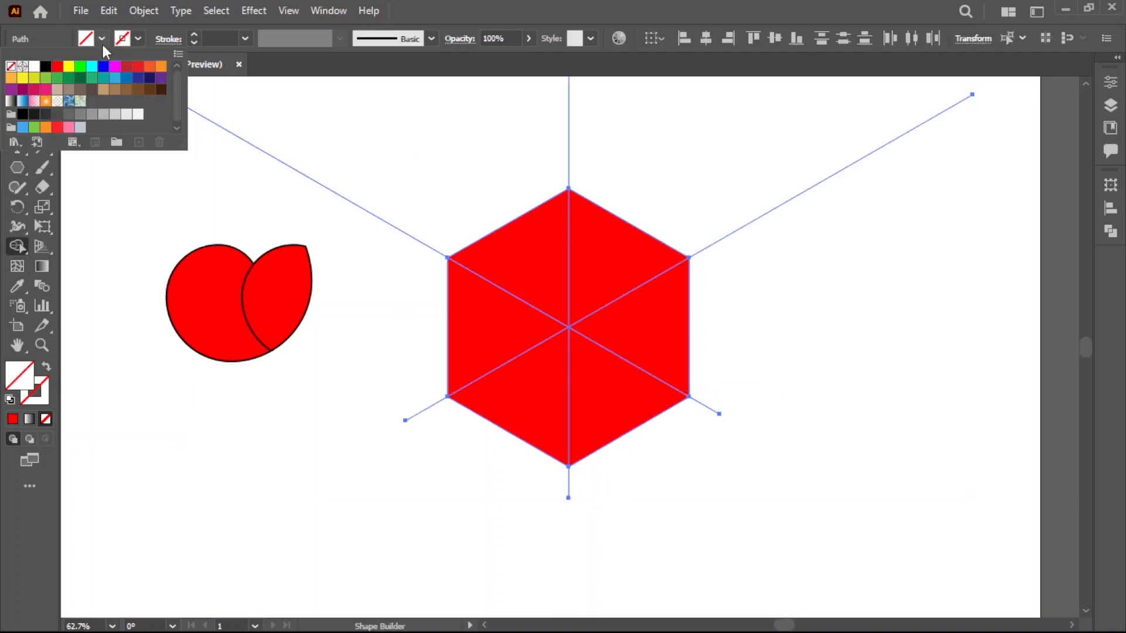
pyautogui.click(46, 66)
pyautogui.moveTo(534, 261)
pyautogui.mouseDown()
pyautogui.moveTo(520, 241)
pyautogui.moveTo(598, 268)
pyautogui.mouseUp()
pyautogui.click(17, 90)
pyautogui.hotkey('ctrl', 'shift', 'a')
pyautogui.click(573, 294)
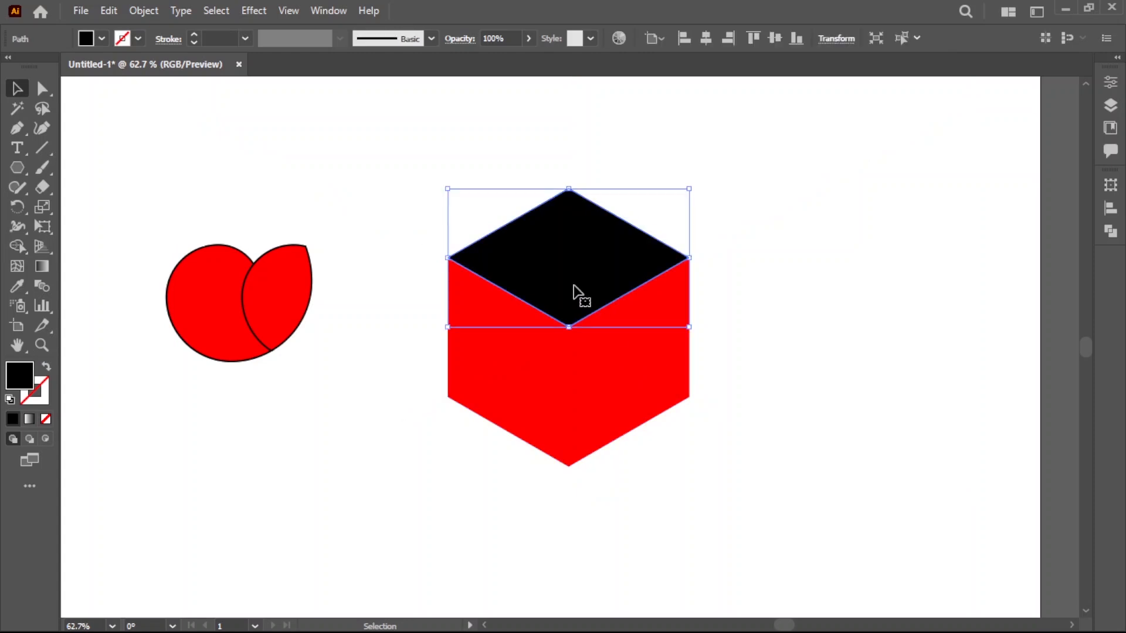
# Step: Move the black rhombus off the hexagon to a spot below the red pair
pyautogui.hotkey('ctrl', '-')
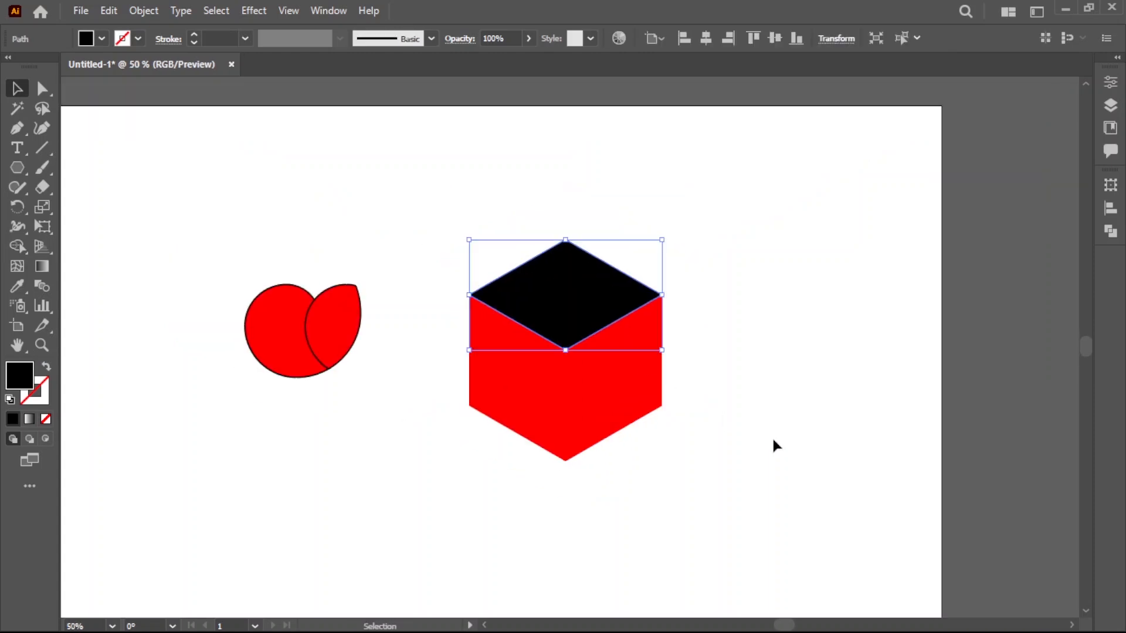
pyautogui.click(443, 232)
pyautogui.moveTo(682, 384); pyautogui.dragTo(829, 447)
pyautogui.click(829, 447)
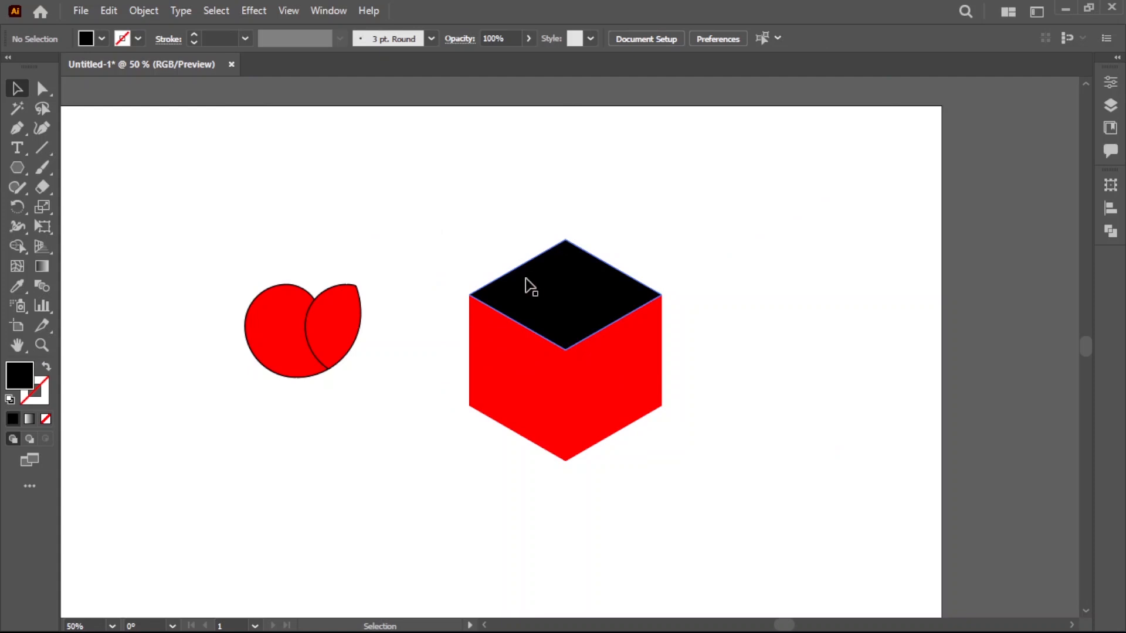
pyautogui.moveTo(417, 176); pyautogui.dragTo(750, 450)
pyautogui.press('Delete')
pyautogui.moveTo(540, 302); pyautogui.dragTo(277, 470)
pyautogui.click(428, 179)
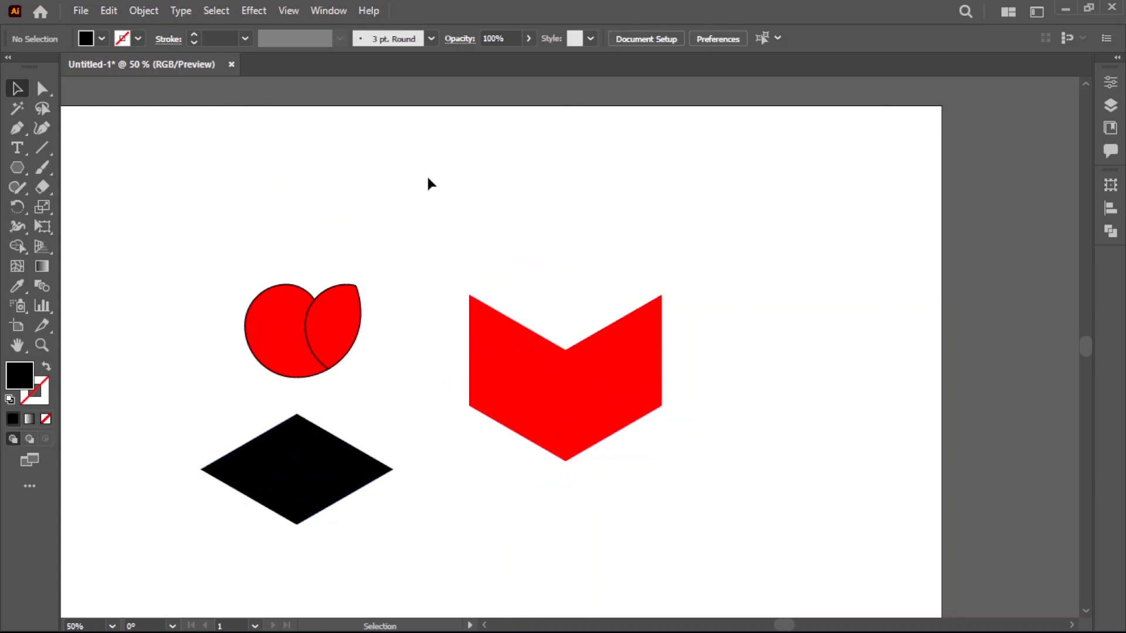
# Step: Delete the leftover red hexagon piece and its lines, and place the black rhombus to the right of the red pair
pyautogui.moveTo(730, 486); pyautogui.dragTo(459, 172)
pyautogui.click(765, 517)
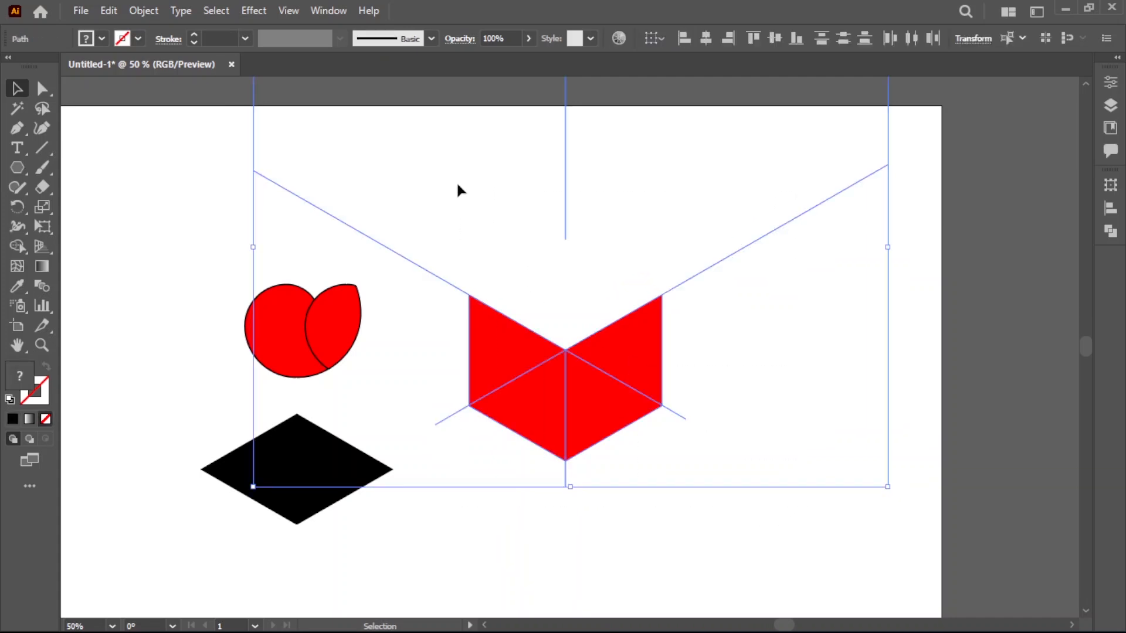
pyautogui.press('Delete')
pyautogui.moveTo(353, 457); pyautogui.dragTo(599, 336)
pyautogui.click(432, 448)
# Step: Remove the black stroke from both red shapes, keeping their red fill
pyautogui.click(261, 367)
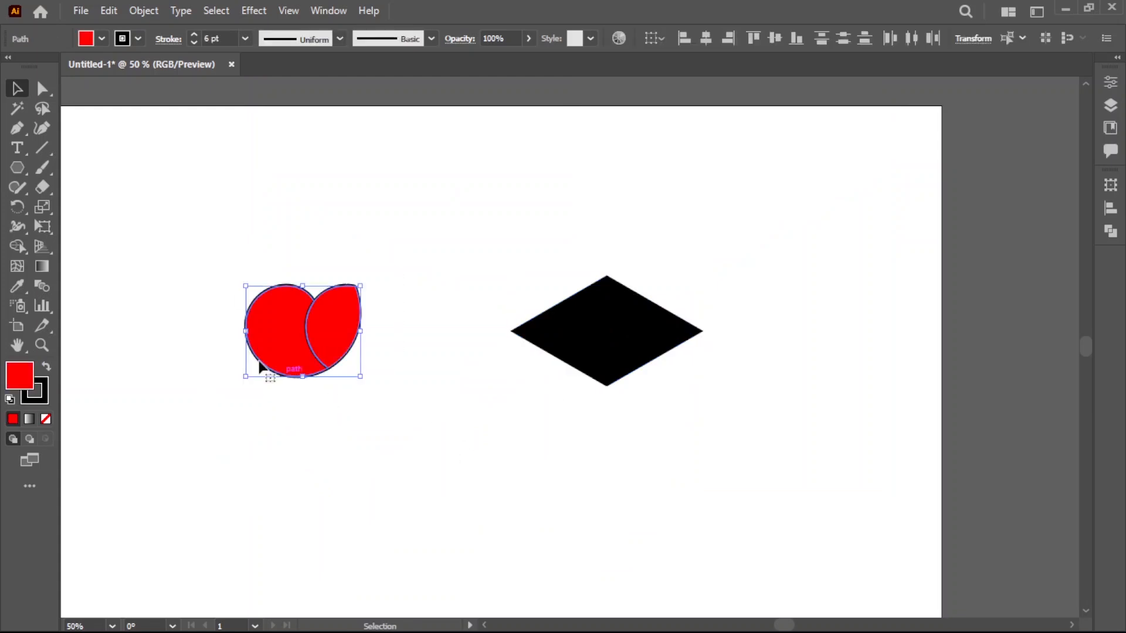
pyautogui.click(139, 39)
pyautogui.click(18, 64)
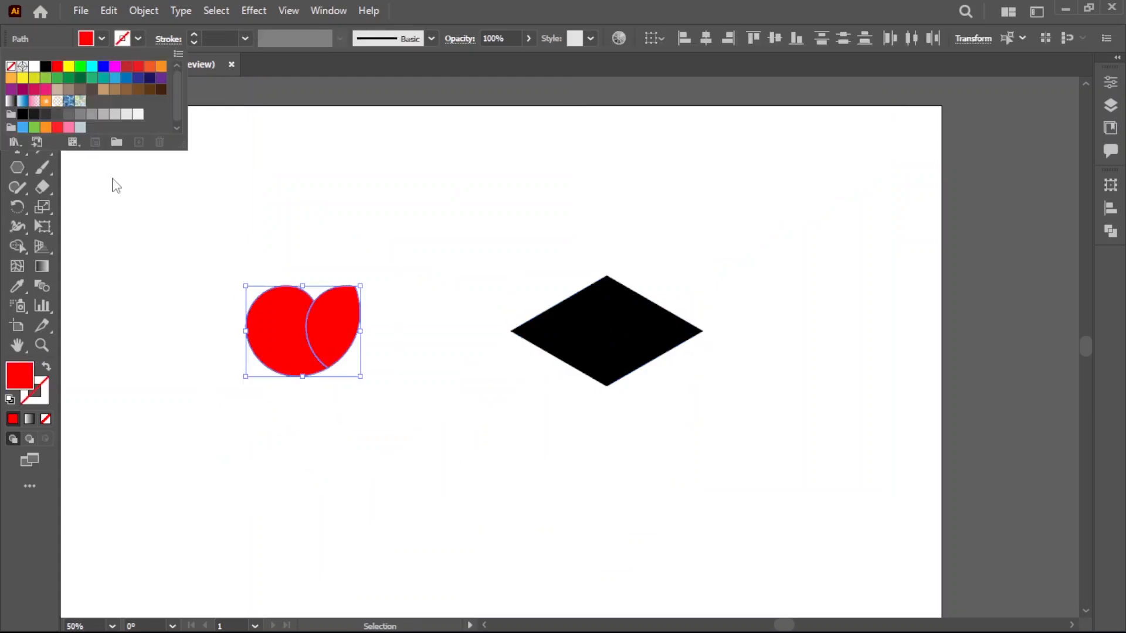
pyautogui.click(257, 392)
# Step: Offset the leaf shape's path outward by about 15 px with mitered joins
pyautogui.moveTo(251, 326)
pyautogui.mouseDown()
pyautogui.moveTo(388, 384)
pyautogui.moveTo(477, 391)
pyautogui.mouseUp()
pyautogui.click(405, 311)
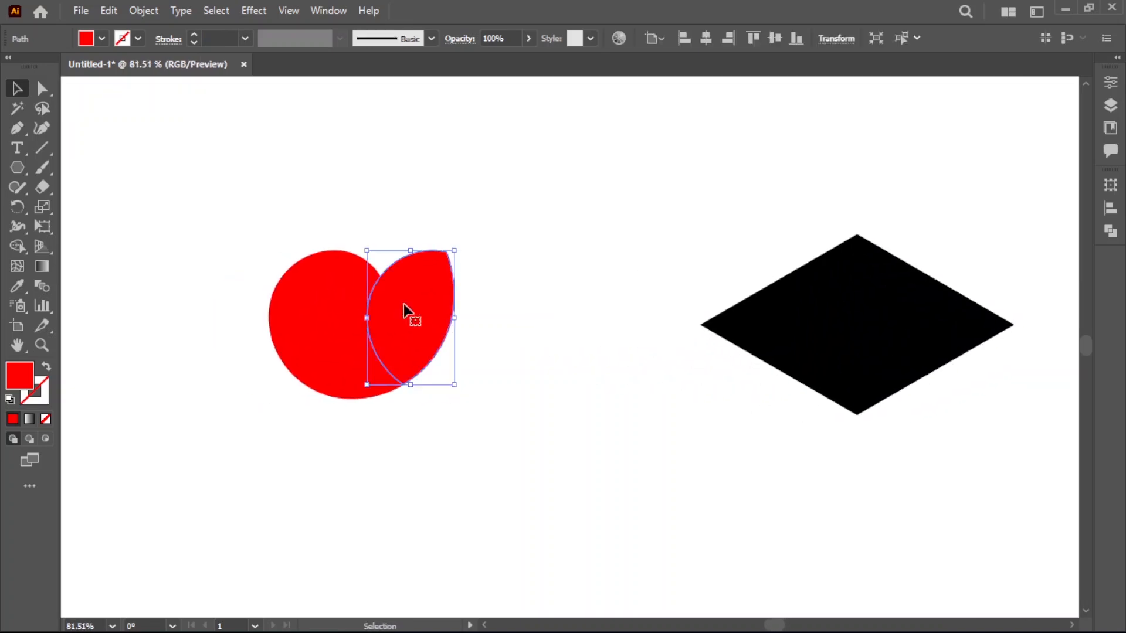
pyautogui.click(144, 10)
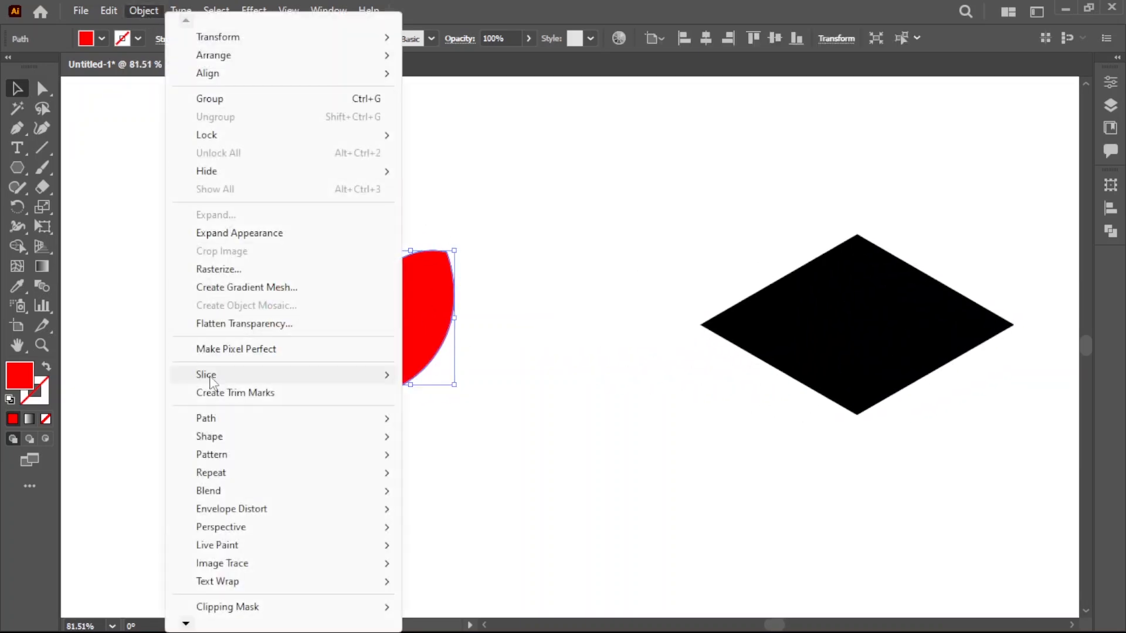
pyautogui.moveTo(211, 418)
pyautogui.click(456, 269)
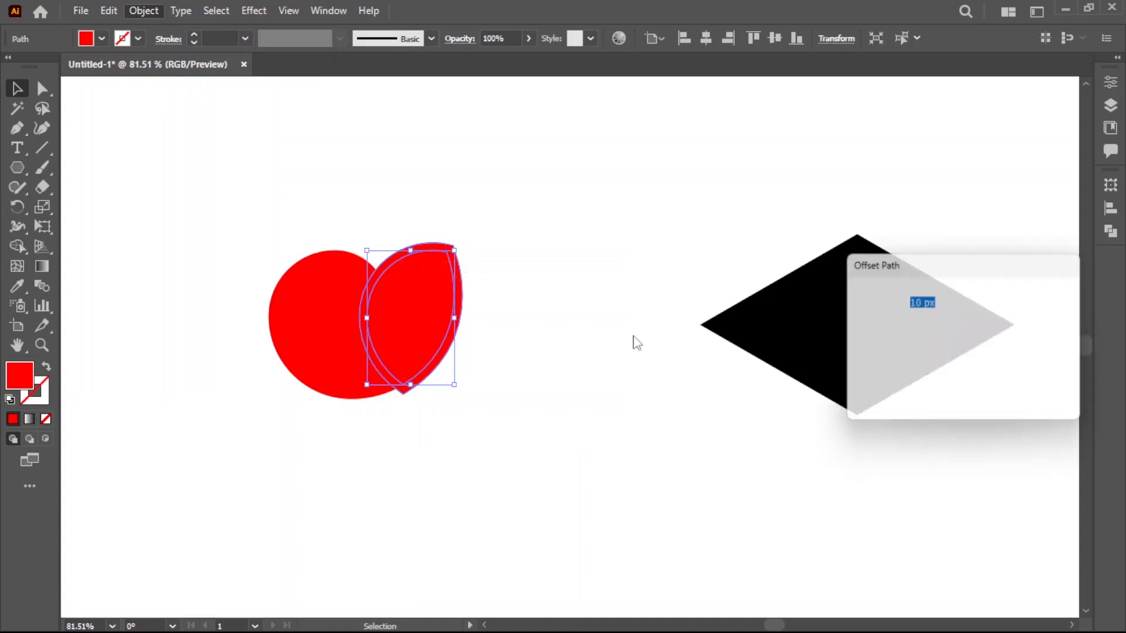
pyautogui.scroll(2, 959, 304)
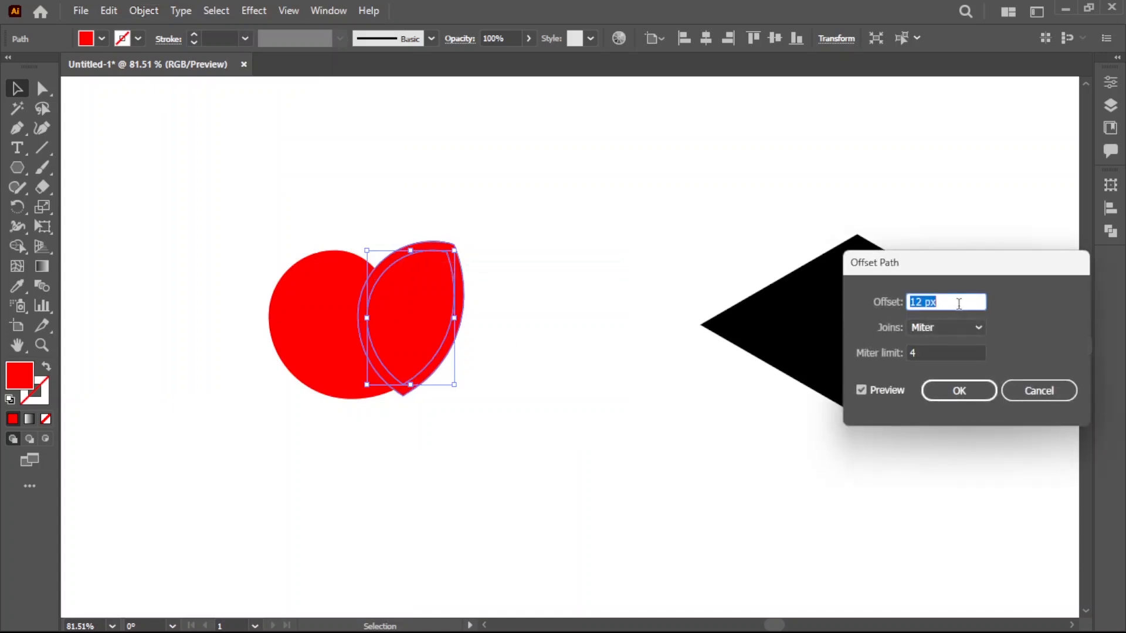
pyautogui.scroll(2, 959, 303)
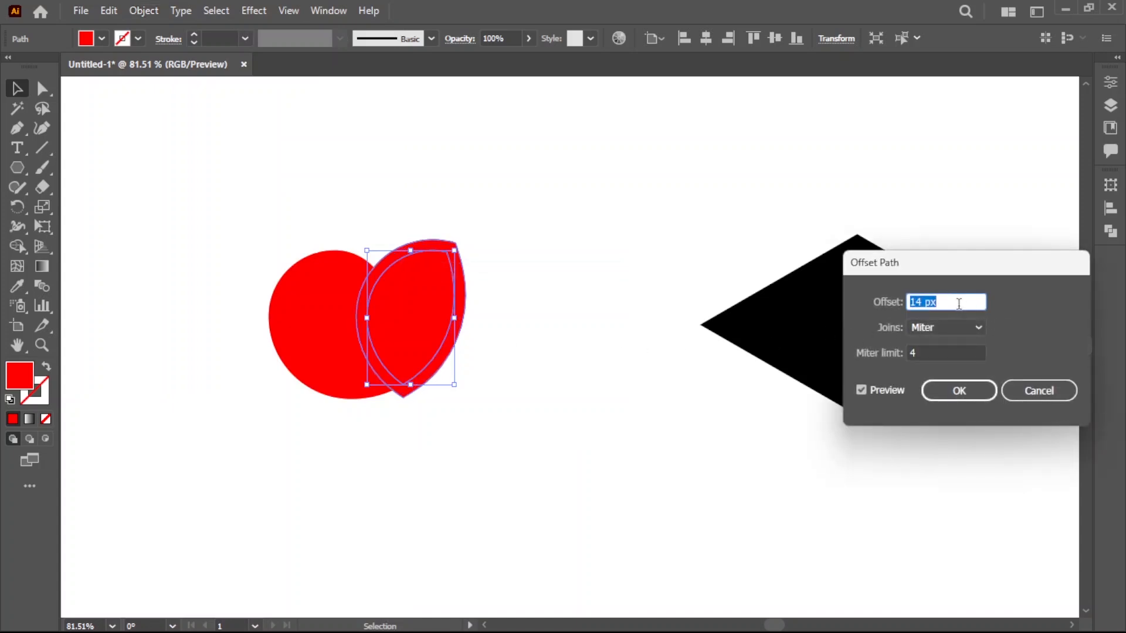
pyautogui.scroll(1, 959, 304)
pyautogui.click(960, 390)
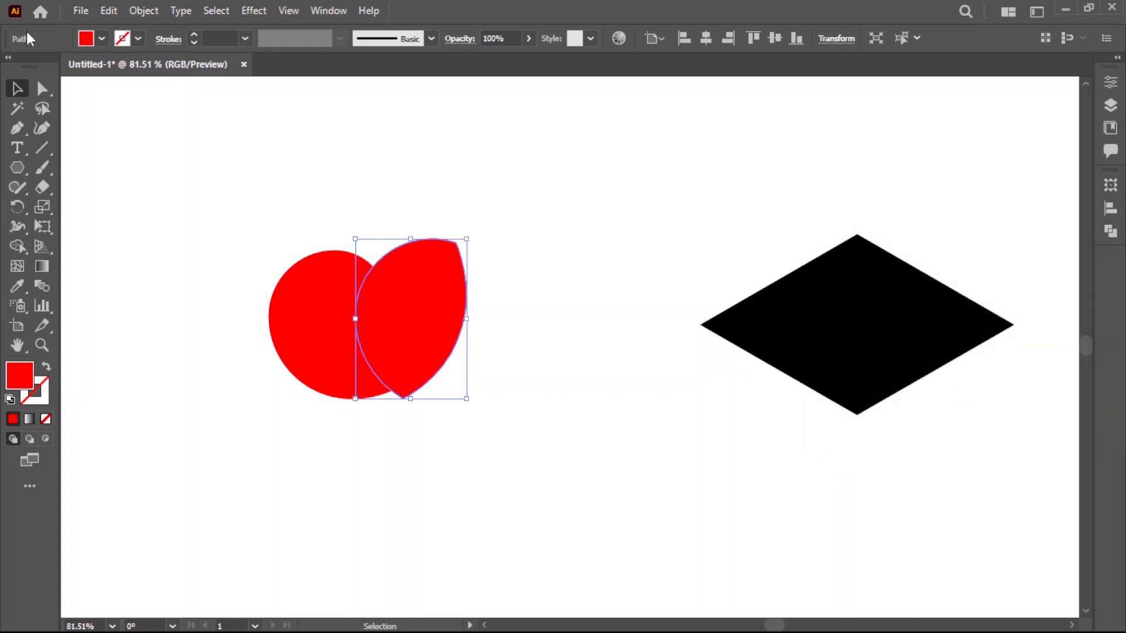
# Step: Fill the enlarged offset shape behind the leaf with black
pyautogui.click(102, 38)
pyautogui.click(45, 67)
pyautogui.click(269, 191)
# Step: Cut the black offset band out of the red circle with Shape Builder and delete its remains, leaving a gap beside the leaf
pyautogui.moveTo(209, 196); pyautogui.dragTo(494, 460)
pyautogui.click(17, 246)
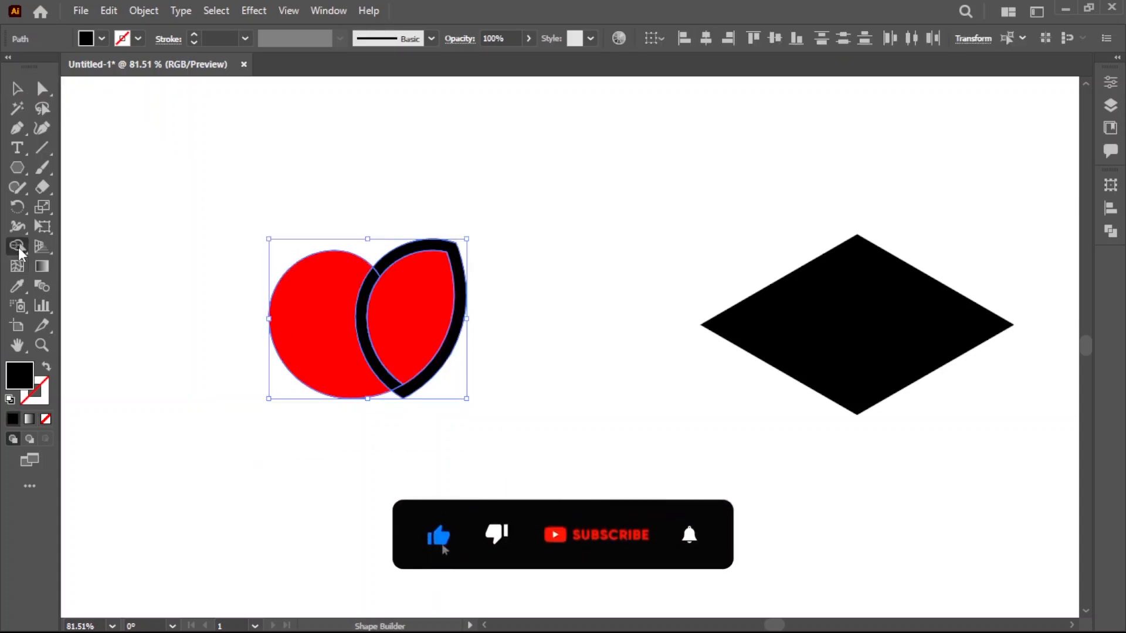
pyautogui.keyDown('alt'); pyautogui.click(366, 295); pyautogui.keyUp('alt')
pyautogui.click(17, 89)
pyautogui.click(240, 138)
pyautogui.moveTo(469, 252); pyautogui.dragTo(571, 293)
pyautogui.press('Delete')
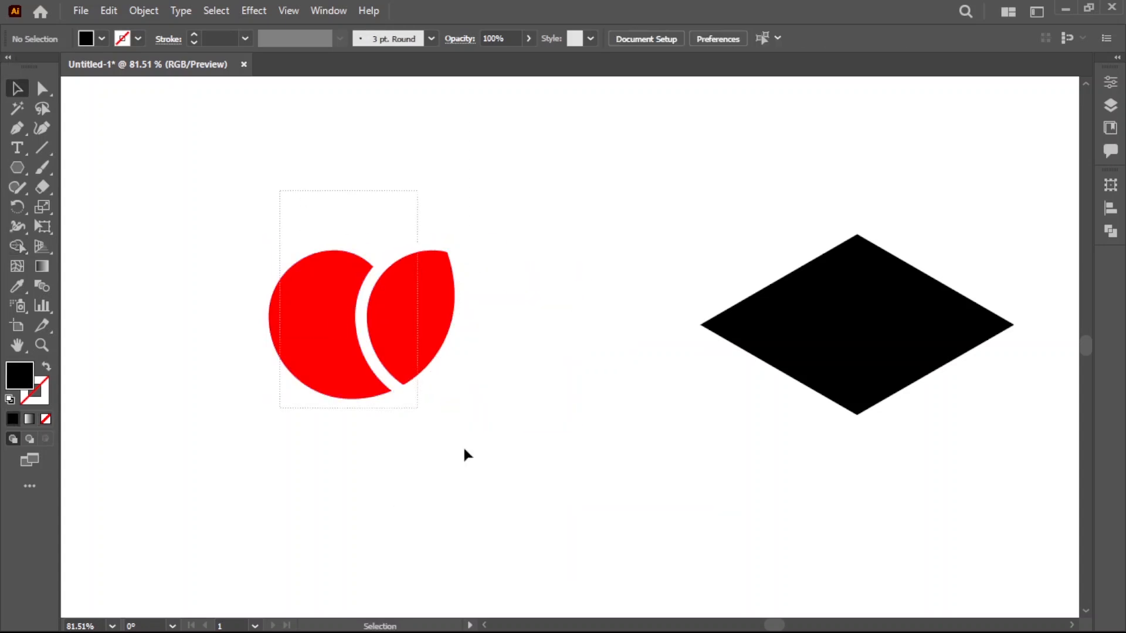
pyautogui.hotkey('ctrl', 'a')
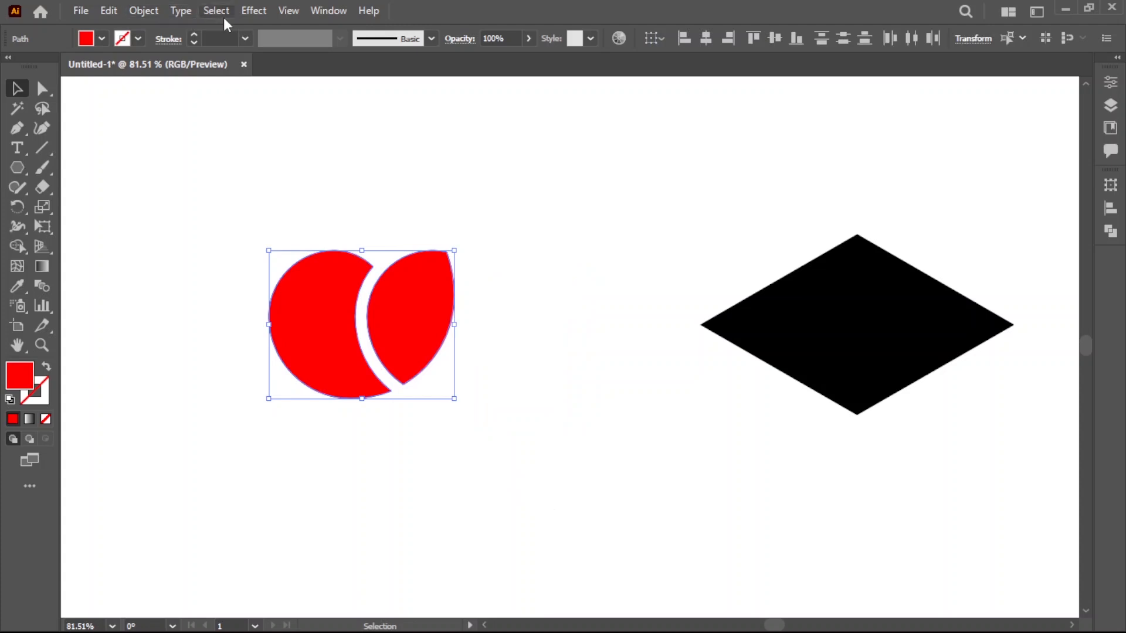
pyautogui.click(143, 11)
pyautogui.click(96, 183)
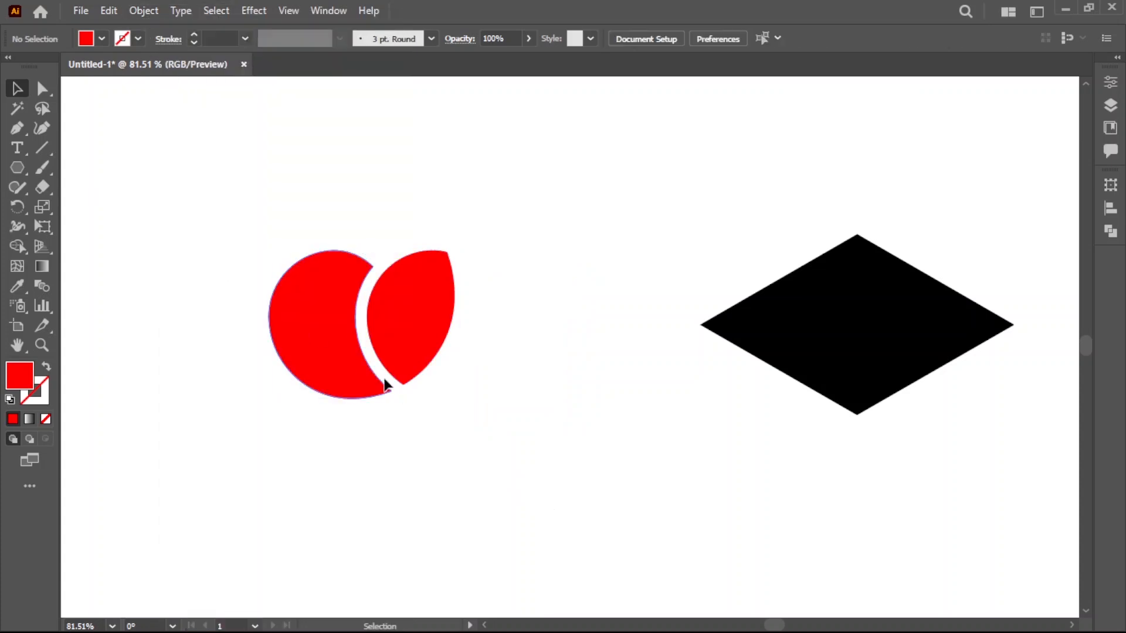
# Step: Draw a small red circle as a head just above the gap between the two red shapes
pyautogui.moveTo(18, 171); pyautogui.dragTo(64, 206)
pyautogui.moveTo(383, 215); pyautogui.dragTo(414, 246)
pyautogui.click(17, 88)
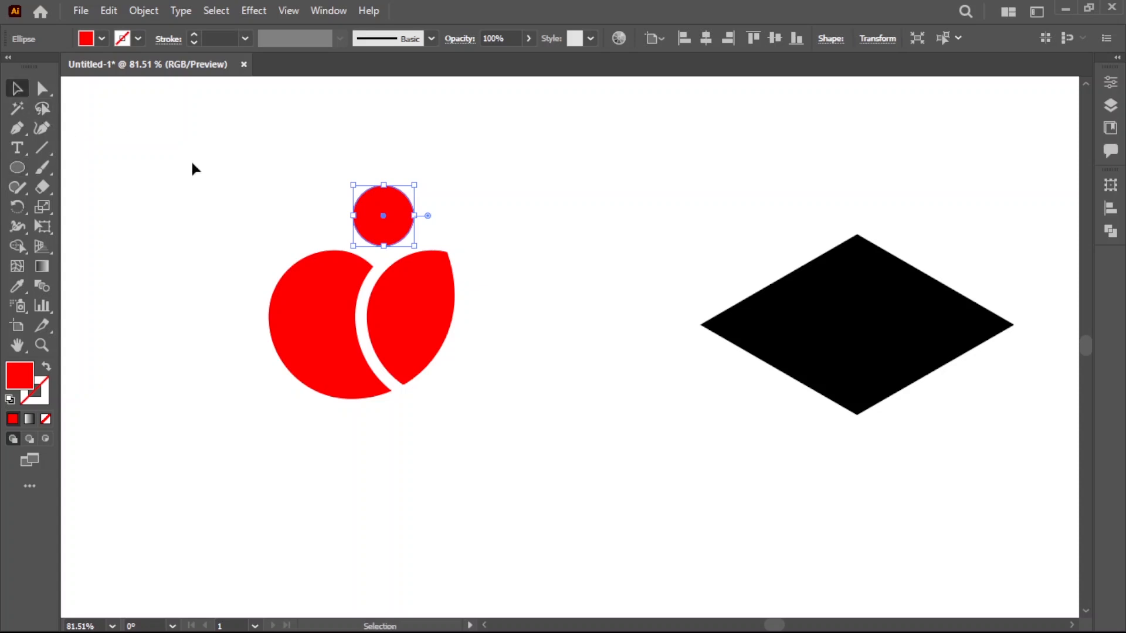
# Step: Group the head circle with the two red body shapes
pyautogui.click(128, 139)
pyautogui.moveTo(532, 379); pyautogui.dragTo(521, 301)
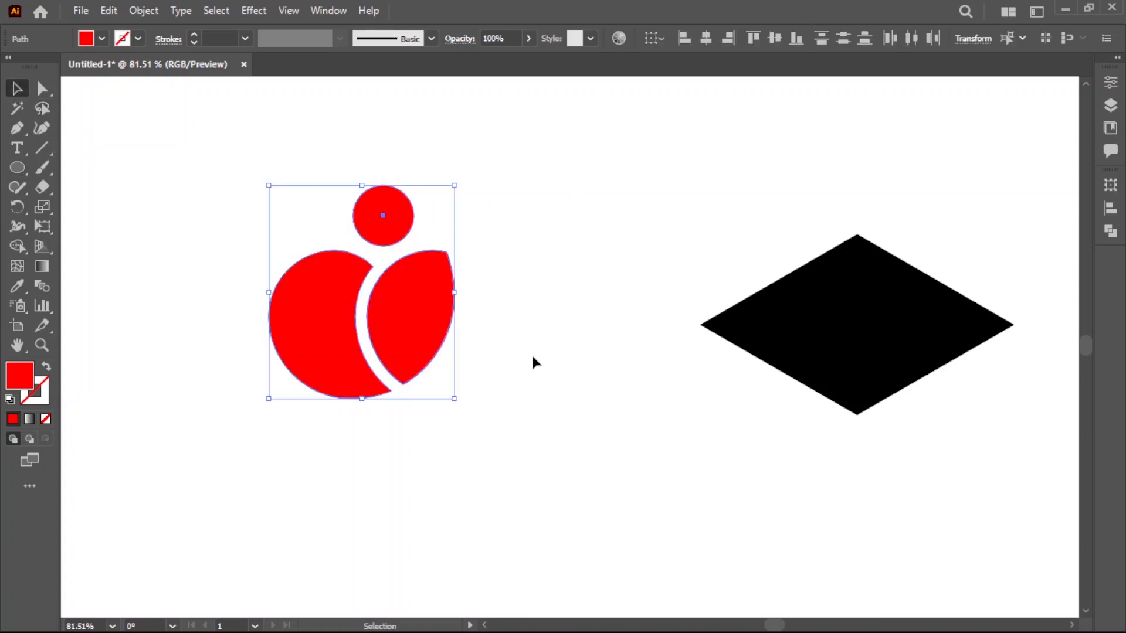
pyautogui.click(144, 11)
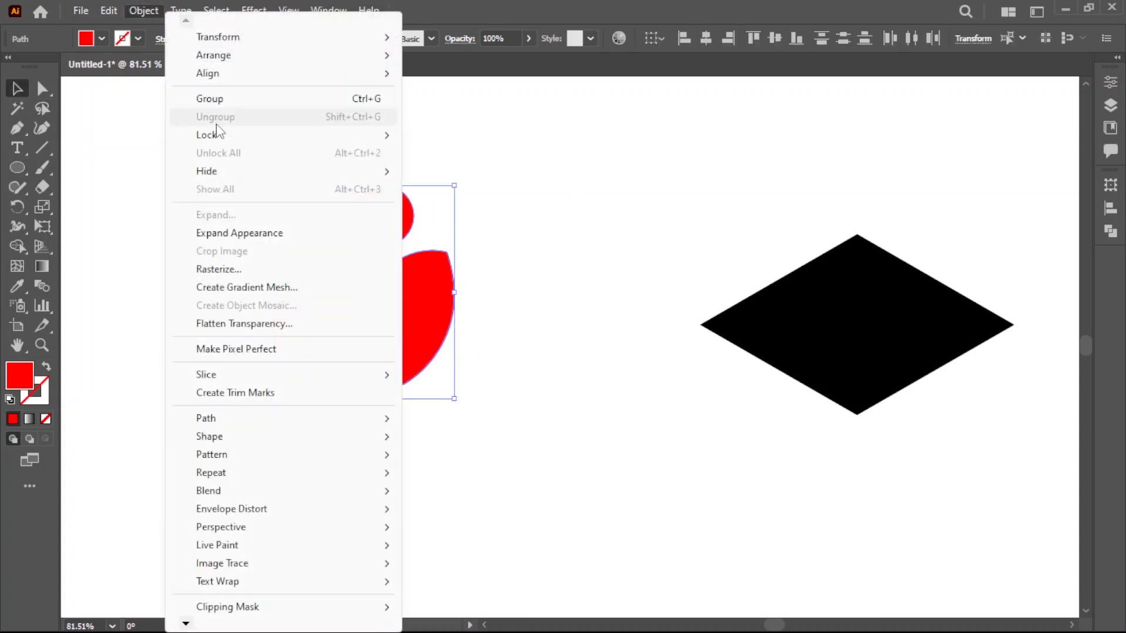
pyautogui.click(220, 98)
pyautogui.click(599, 349)
# Step: Shrink the red figure group slightly about its centre and move it farther left from the black rhombus
pyautogui.hotkey('ctrl', '-')
pyautogui.hotkey('ctrl', '-')
pyautogui.moveTo(608, 354); pyautogui.dragTo(613, 297)
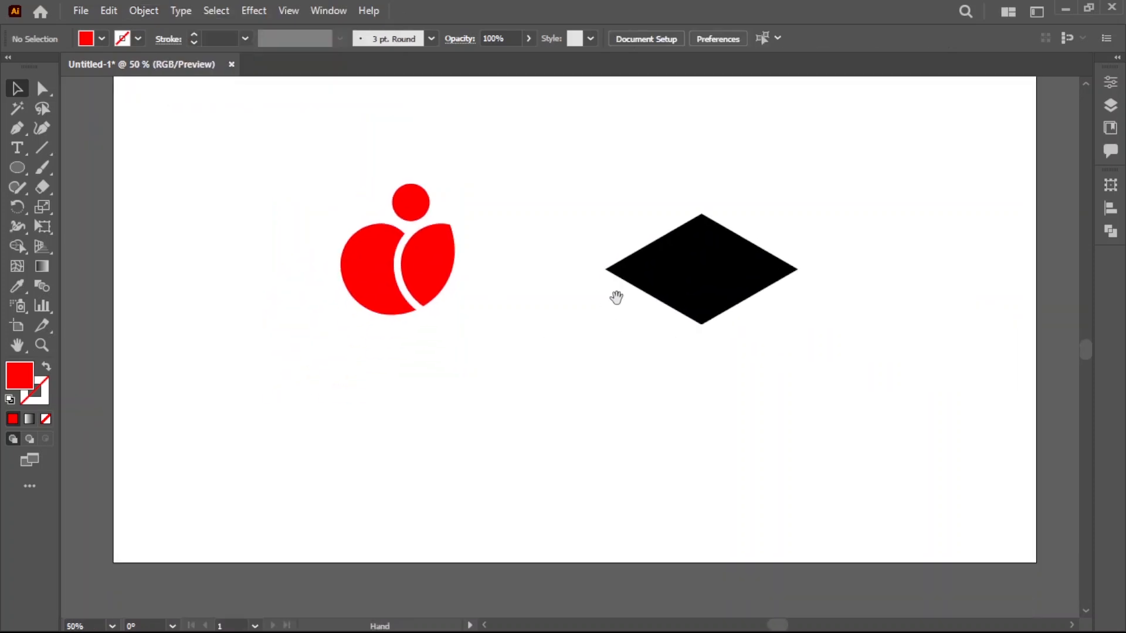
pyautogui.click(678, 294)
pyautogui.click(534, 352)
pyautogui.click(430, 262)
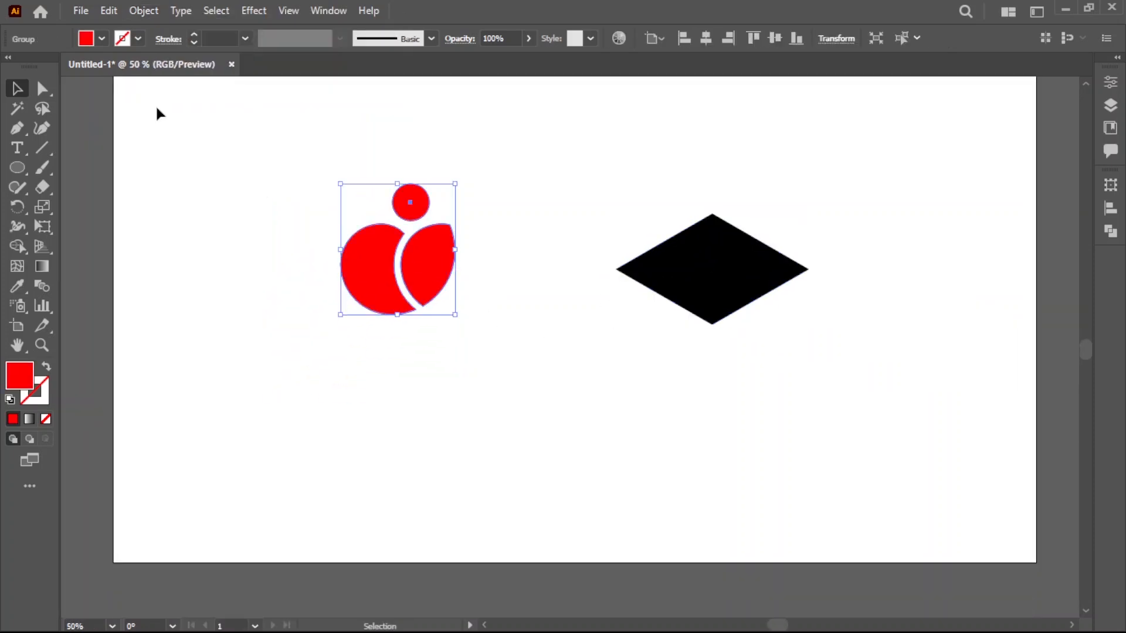
pyautogui.click(163, 185)
pyautogui.click(426, 266)
pyautogui.moveTo(456, 184); pyautogui.dragTo(445, 195)
pyautogui.click(518, 268)
pyautogui.moveTo(426, 272); pyautogui.dragTo(368, 272)
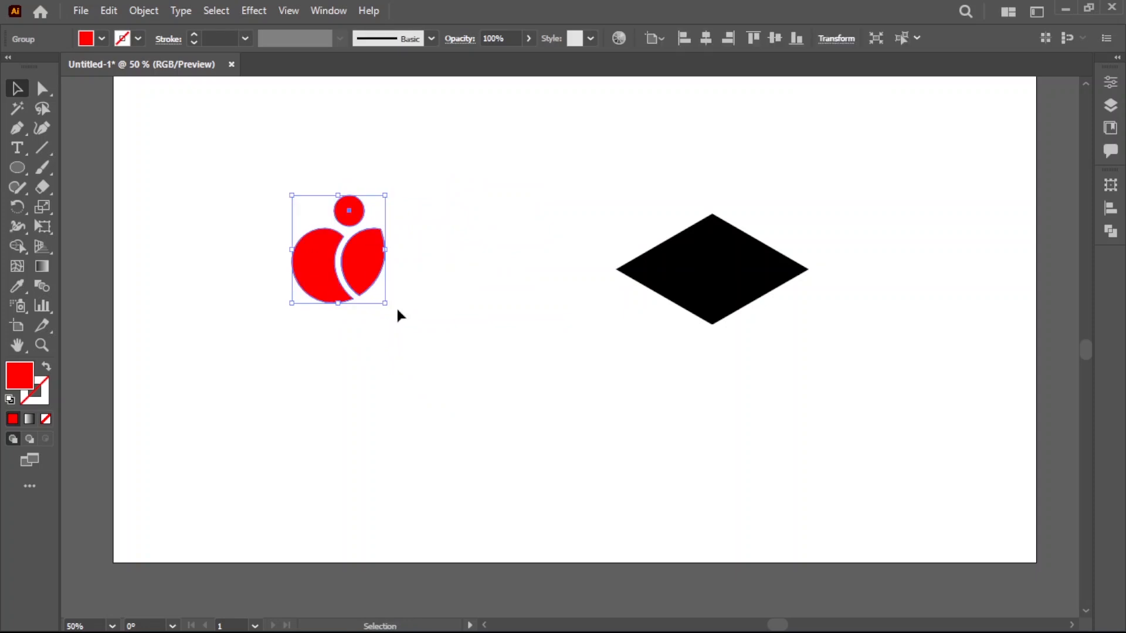
# Step: Rotate a copy of the red figure by 360/4 degrees about a point just below it, and repeat the transform twice
pyautogui.click(203, 384)
pyautogui.click(334, 283)
pyautogui.click(16, 208)
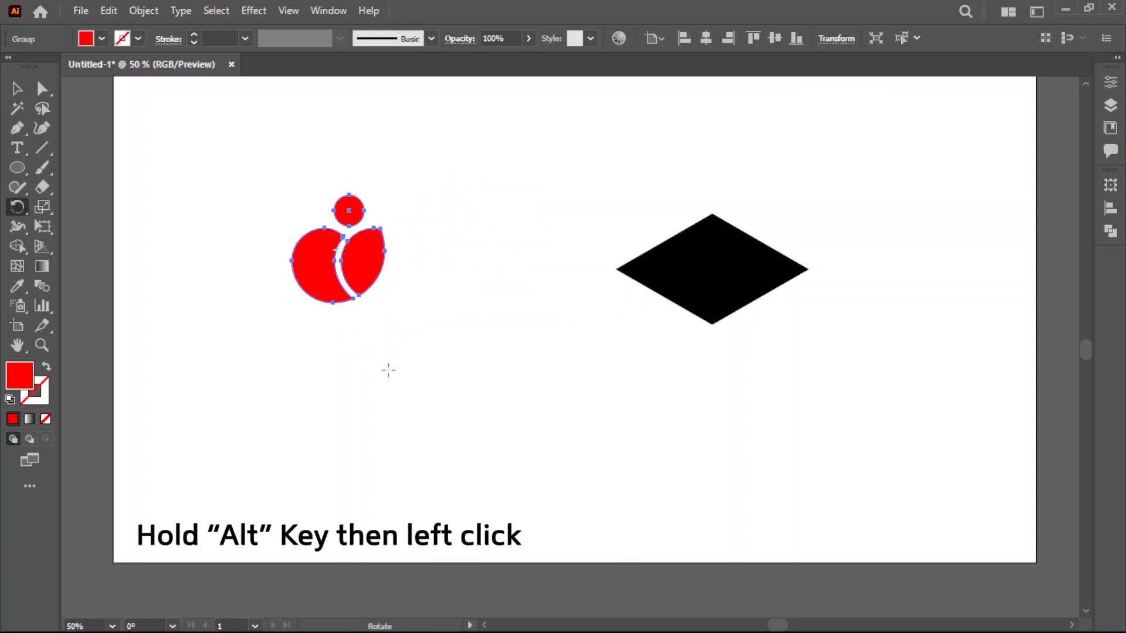
pyautogui.keyDown('alt'); pyautogui.click(373, 318); pyautogui.keyUp('alt')
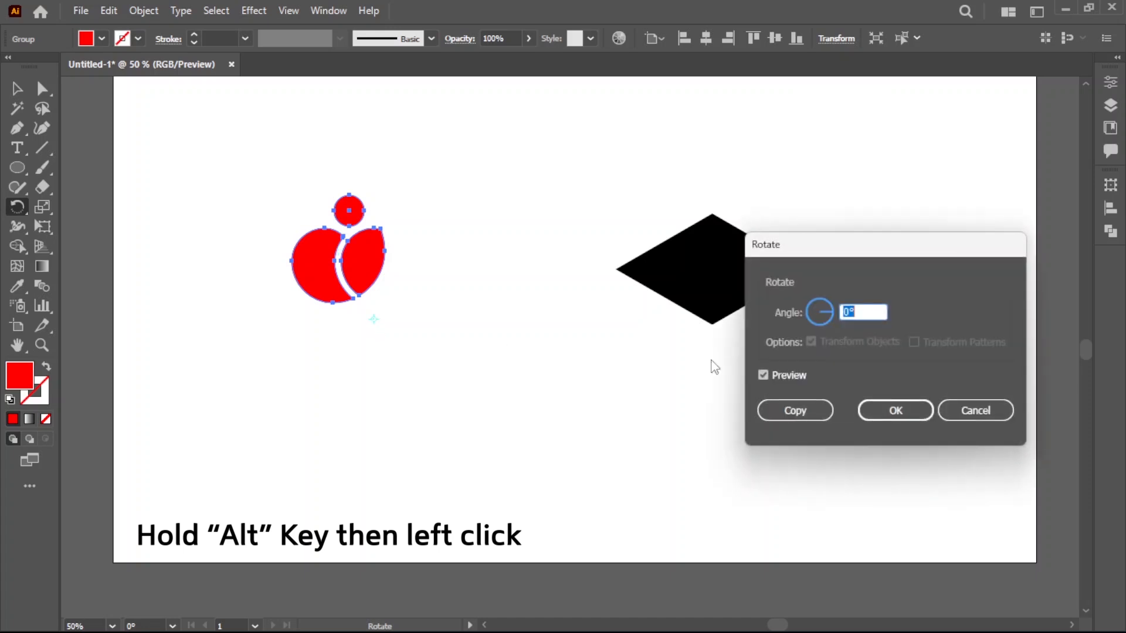
pyautogui.write('360/')
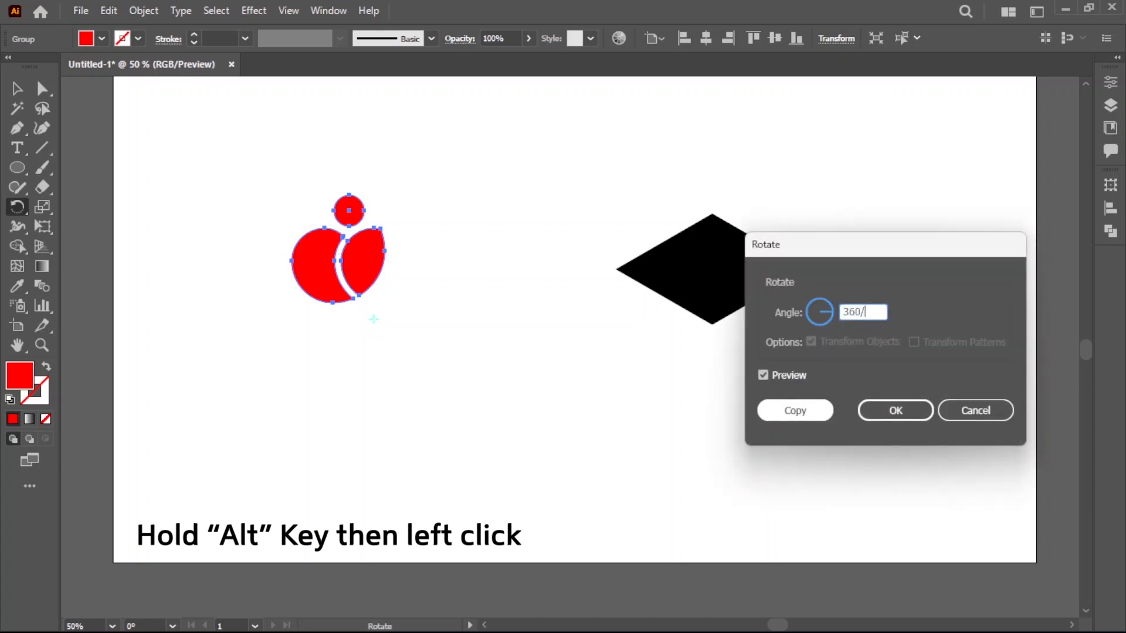
pyautogui.write('4')
pyautogui.click(794, 418)
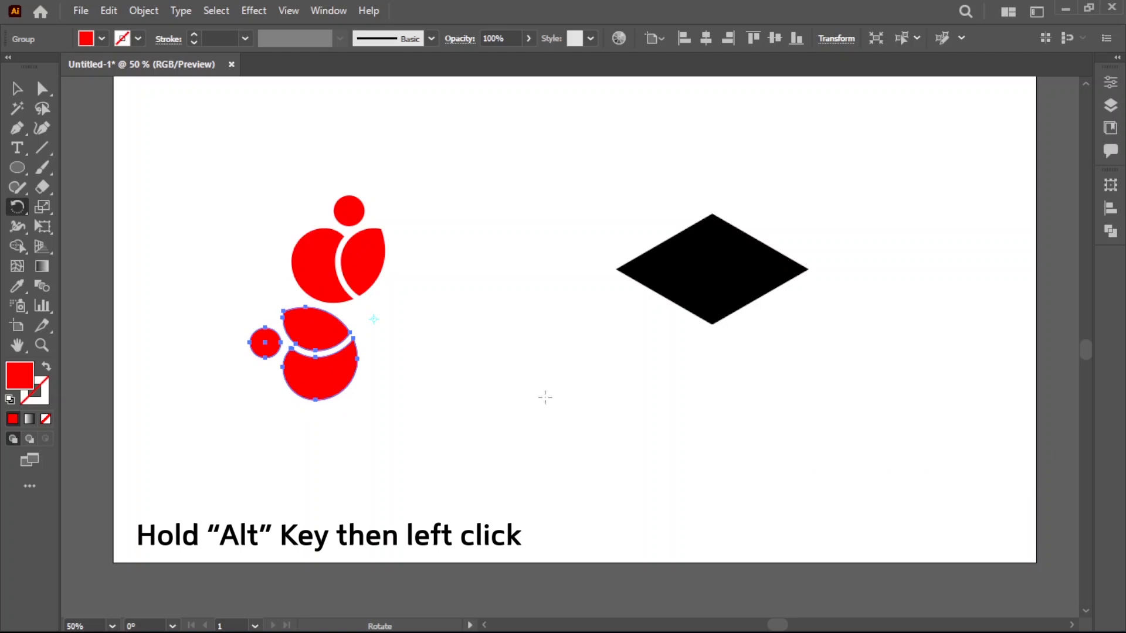
pyautogui.hotkey('ctrl', 'd')
pyautogui.hotkey('ctrl', 'd')
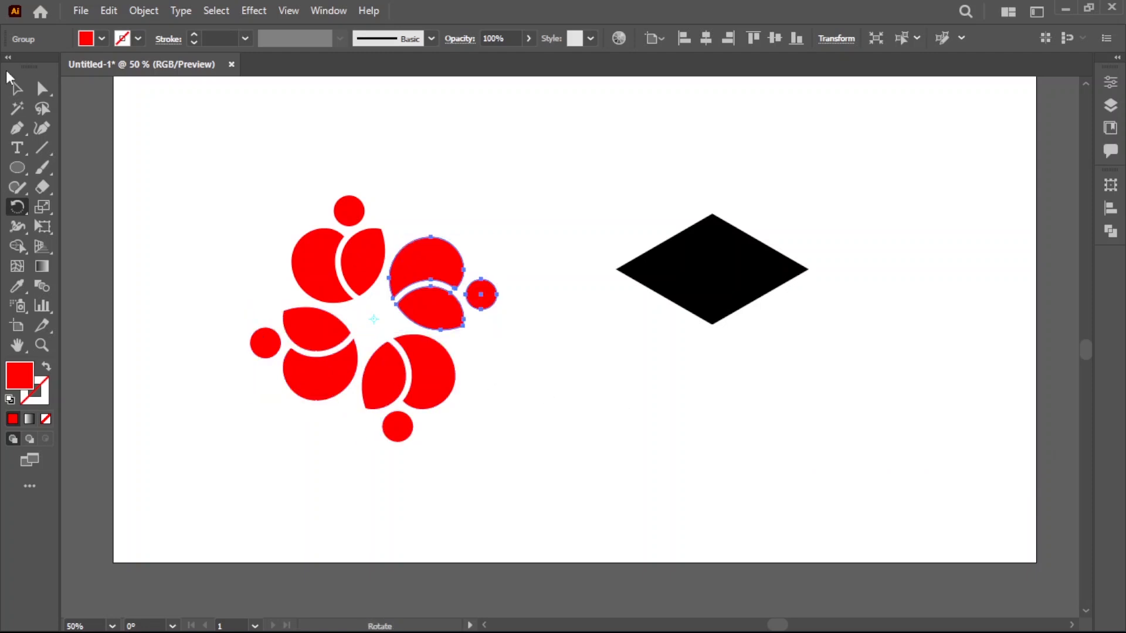
# Step: Move the ring of four red figures up and slightly left as a whole
pyautogui.press('v')
pyautogui.click(632, 449)
pyautogui.moveTo(210, 175); pyautogui.dragTo(296, 260)
pyautogui.moveTo(481, 446); pyautogui.dragTo(481, 447)
pyautogui.moveTo(432, 380); pyautogui.dragTo(416, 334)
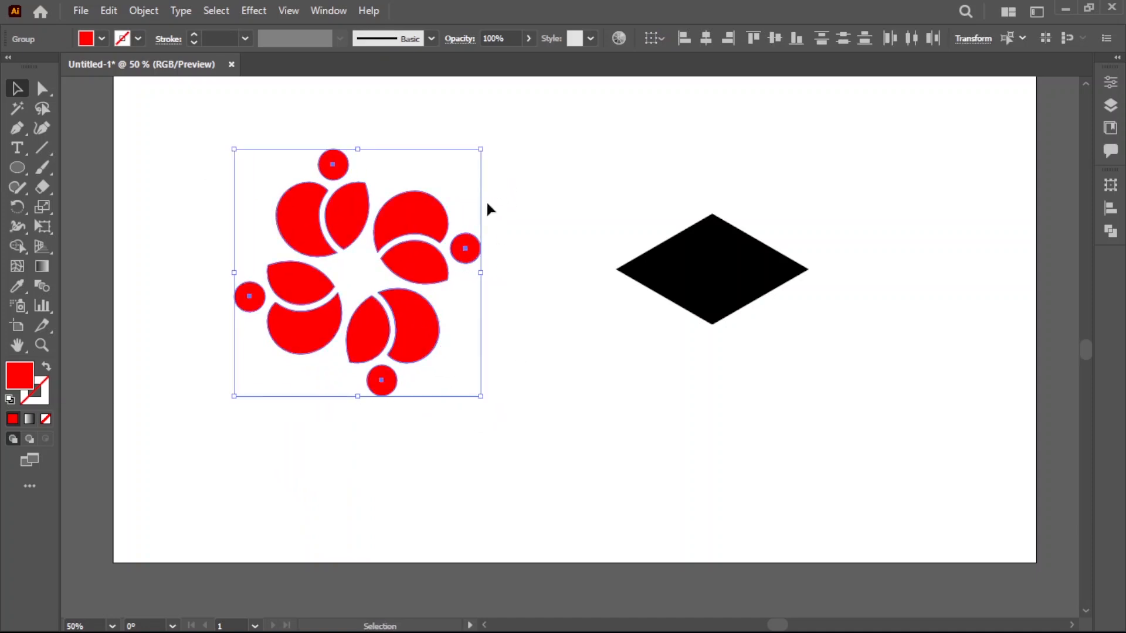
pyautogui.click(536, 336)
# Step: Copy the upright red figure onto the lower half of the black rhombus and shrink it slightly
pyautogui.moveTo(602, 369); pyautogui.dragTo(572, 382)
pyautogui.moveTo(259, 270); pyautogui.dragTo(598, 350)
pyautogui.scroll(3, 598, 350)
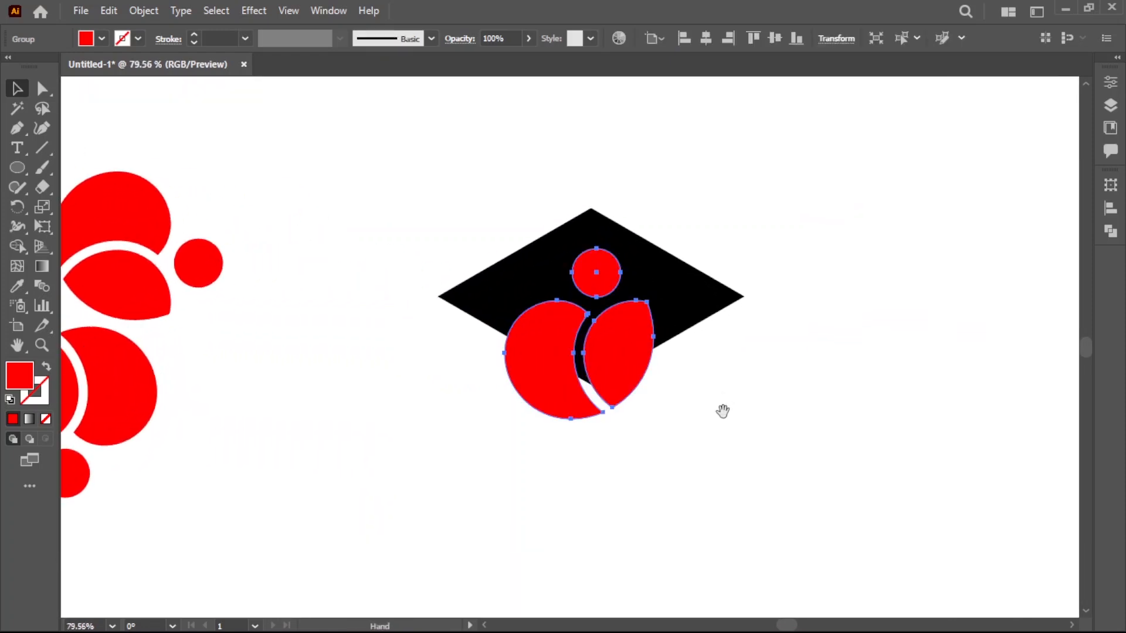
pyautogui.moveTo(654, 419); pyautogui.dragTo(644, 407)
pyautogui.click(673, 451)
pyautogui.moveTo(604, 347); pyautogui.dragTo(606, 337)
# Step: Recolour the figure on the rhombus white by sampling the artboard background with the Eyedropper
pyautogui.click(17, 285)
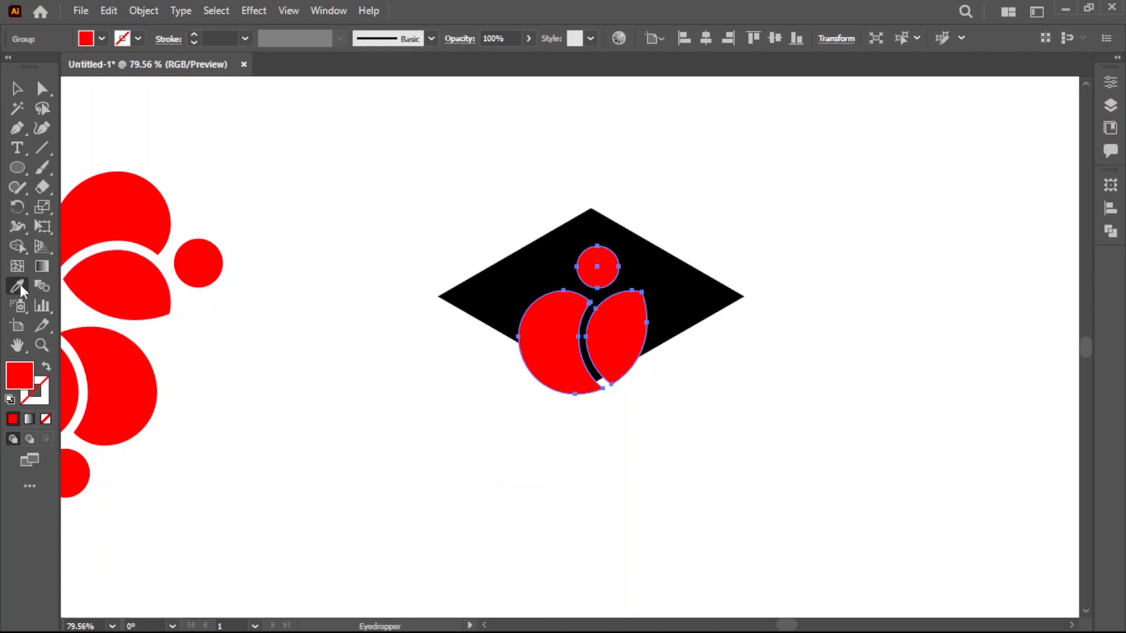
pyautogui.click(359, 415)
pyautogui.click(17, 88)
pyautogui.click(502, 492)
# Step: Nudge the white figure up so its base lines up with the rhombus's bottom corner
pyautogui.hotkey('ctrl', 'space')
pyautogui.moveTo(616, 365); pyautogui.dragTo(703, 433)
pyautogui.press('space')
pyautogui.moveTo(704, 434); pyautogui.dragTo(694, 489)
pyautogui.moveTo(609, 400); pyautogui.dragTo(613, 390)
pyautogui.click(726, 514)
# Step: Cut the white figure out of the black rhombus with Pathfinder's Minus Front
pyautogui.moveTo(728, 517); pyautogui.dragTo(462, 380)
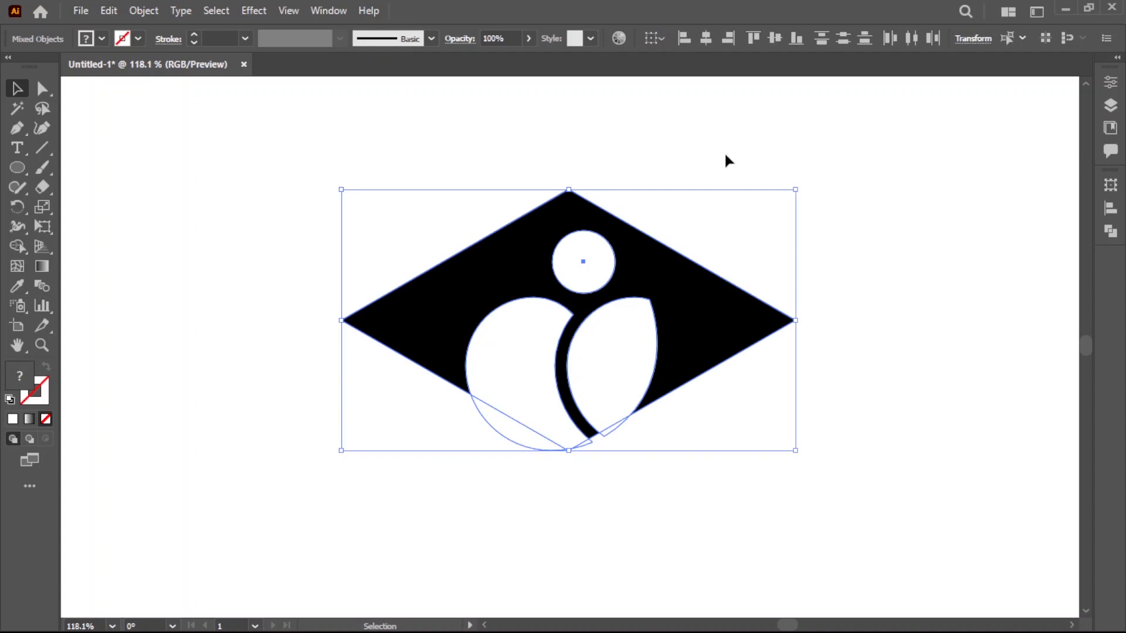
pyautogui.click(325, 11)
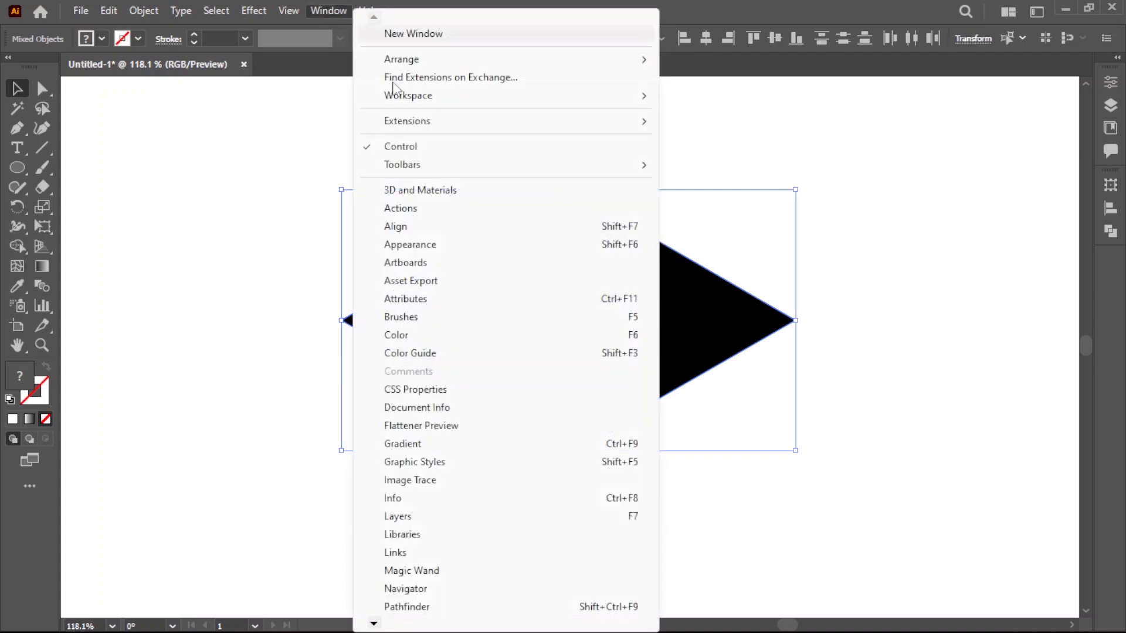
pyautogui.click(432, 606)
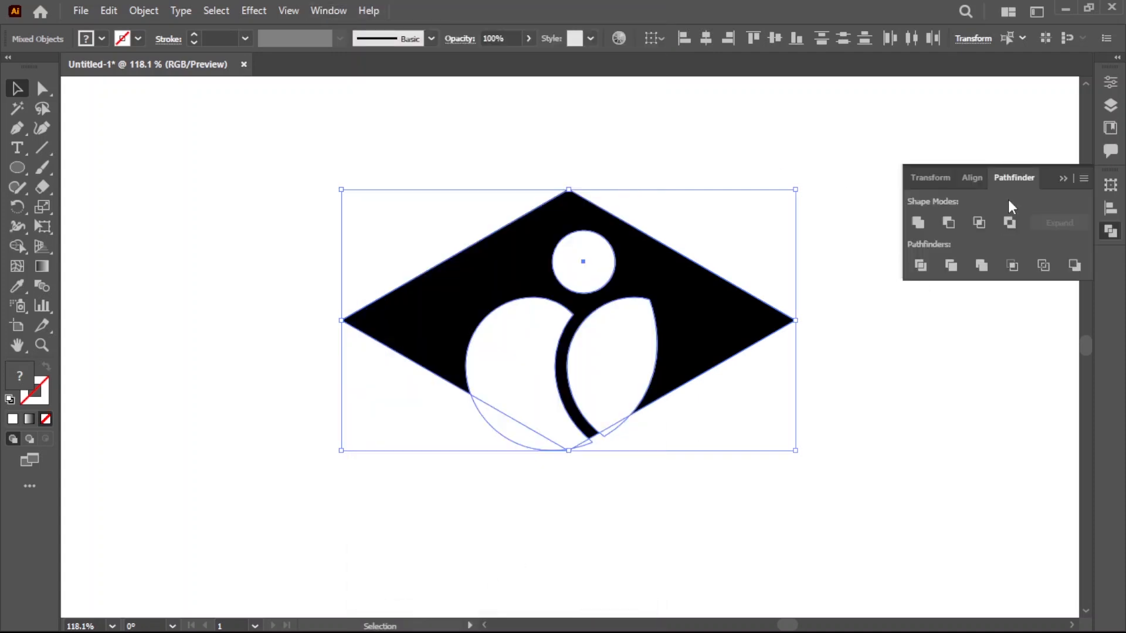
pyautogui.click(948, 223)
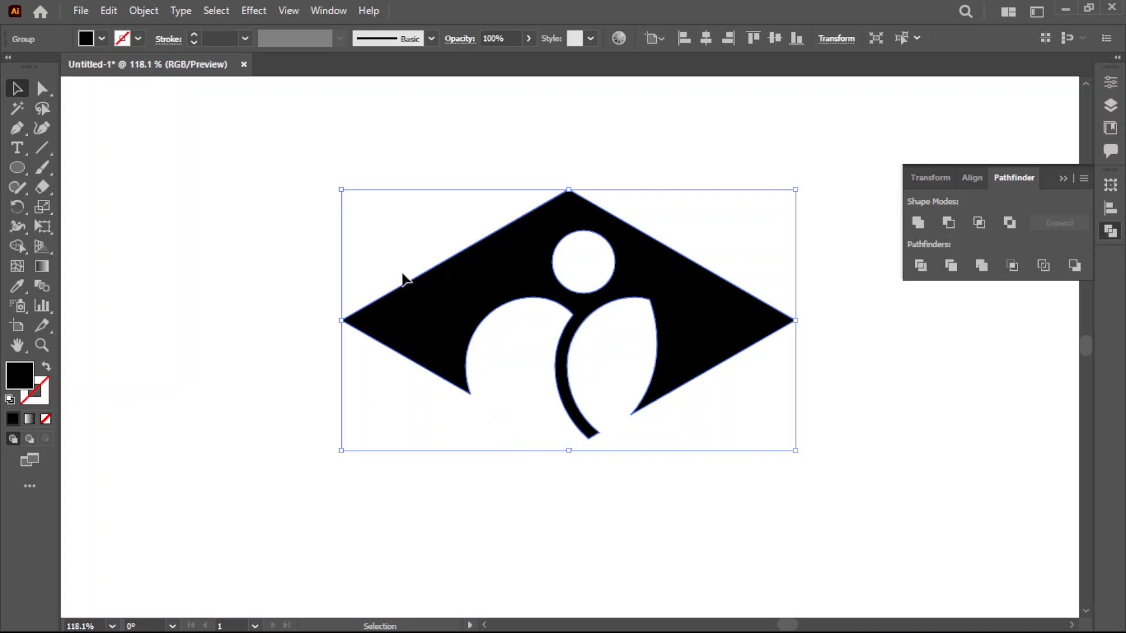
pyautogui.click(647, 446)
pyautogui.click(660, 336)
pyautogui.click(681, 431)
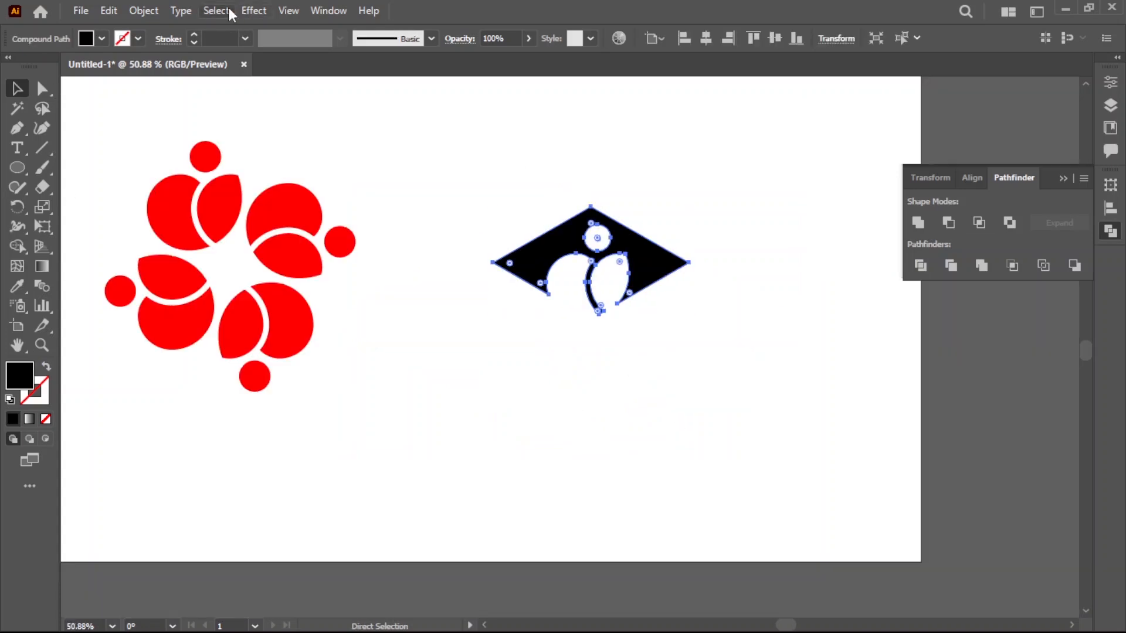
# Step: Show the rulers and place a vertical guide through the top corner of the cut-out rhombus
pyautogui.click(286, 11)
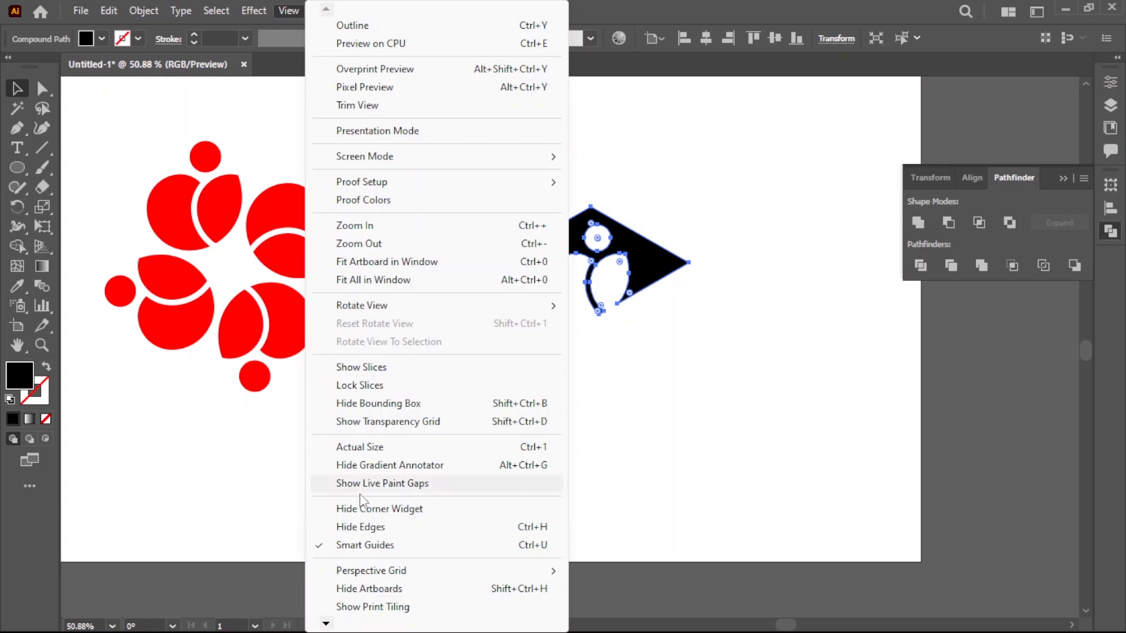
pyautogui.moveTo(326, 623)
pyautogui.moveTo(365, 572)
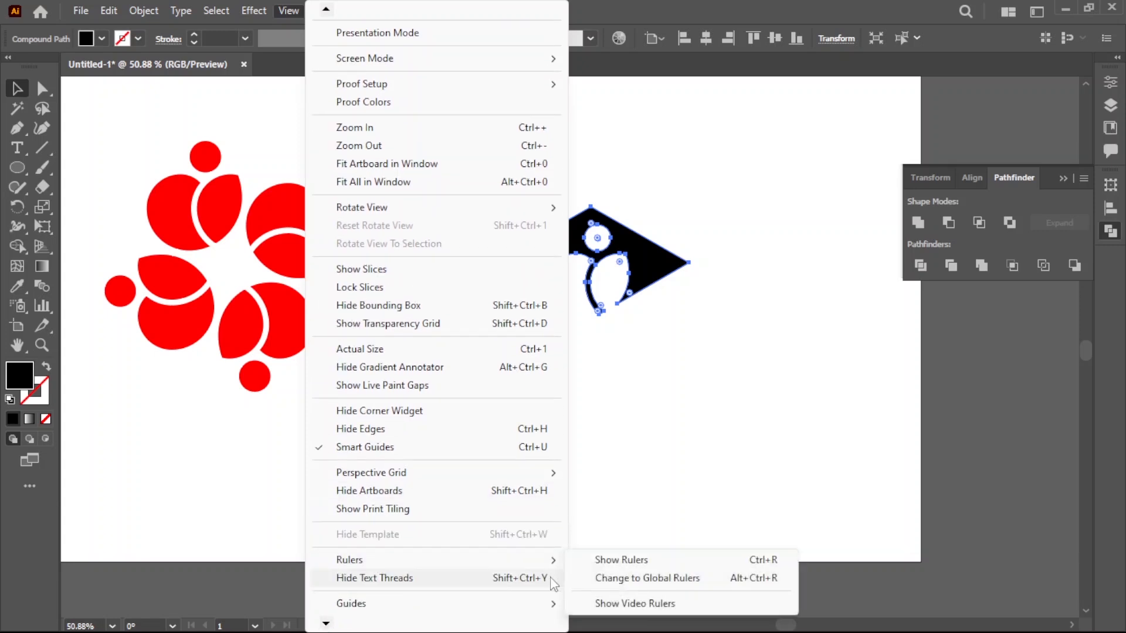
pyautogui.click(614, 568)
pyautogui.click(648, 449)
pyautogui.click(516, 276)
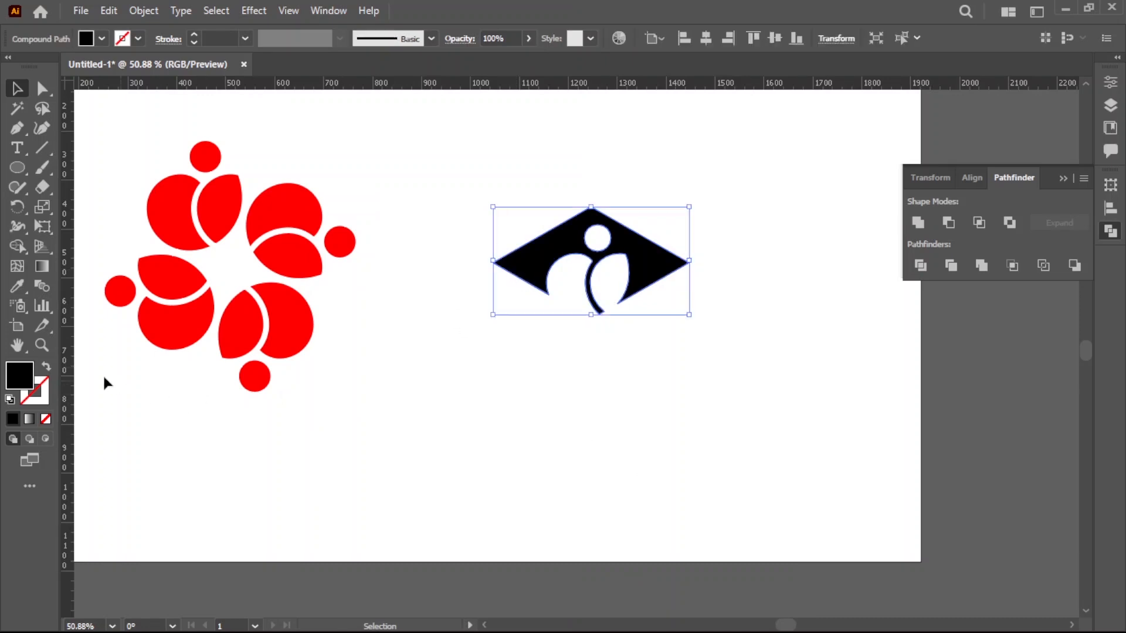
pyautogui.moveTo(583, 331); pyautogui.dragTo(591, 322)
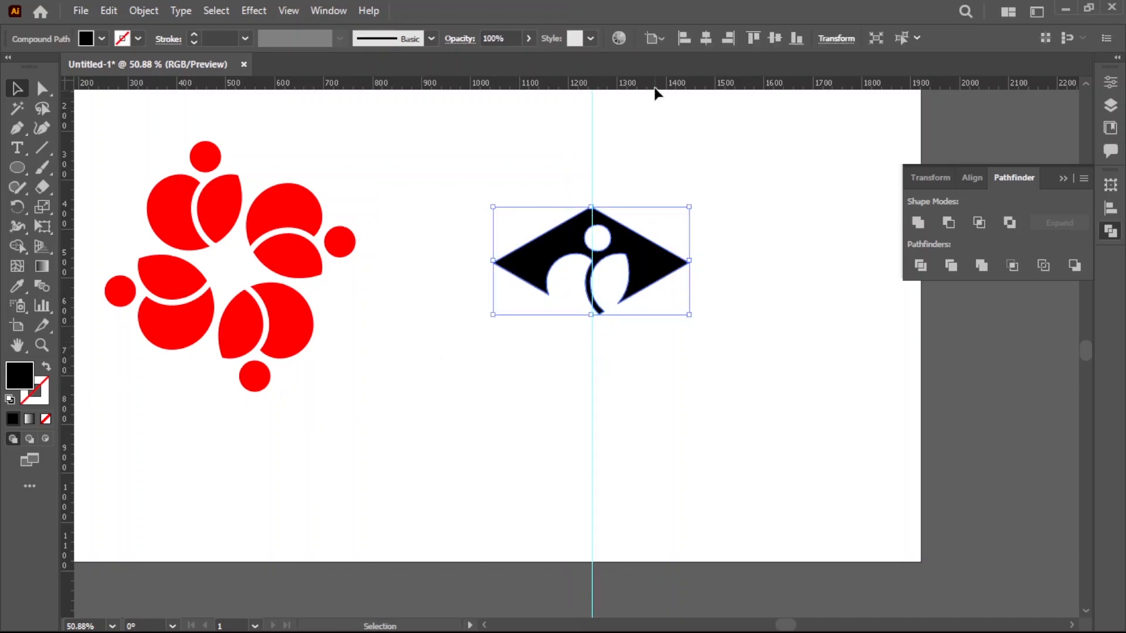
# Step: Make two rotated copies of the cut-out rhombus at 360/3 degrees around a point on the guide just below it, forming a hexagon
pyautogui.click(704, 281)
pyautogui.click(666, 271)
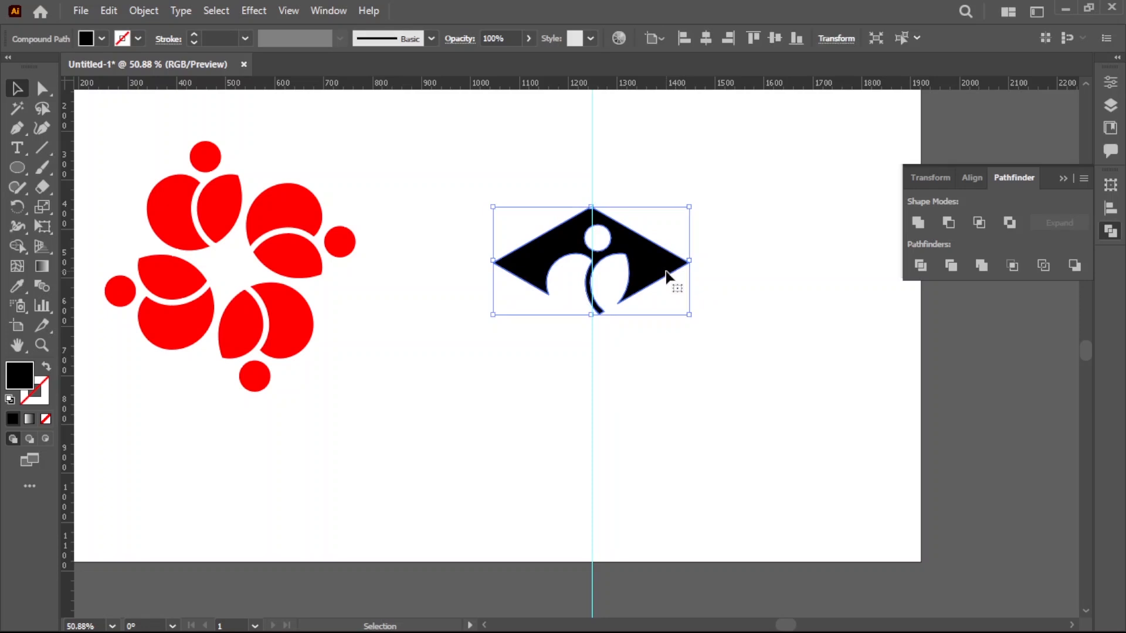
pyautogui.click(17, 206)
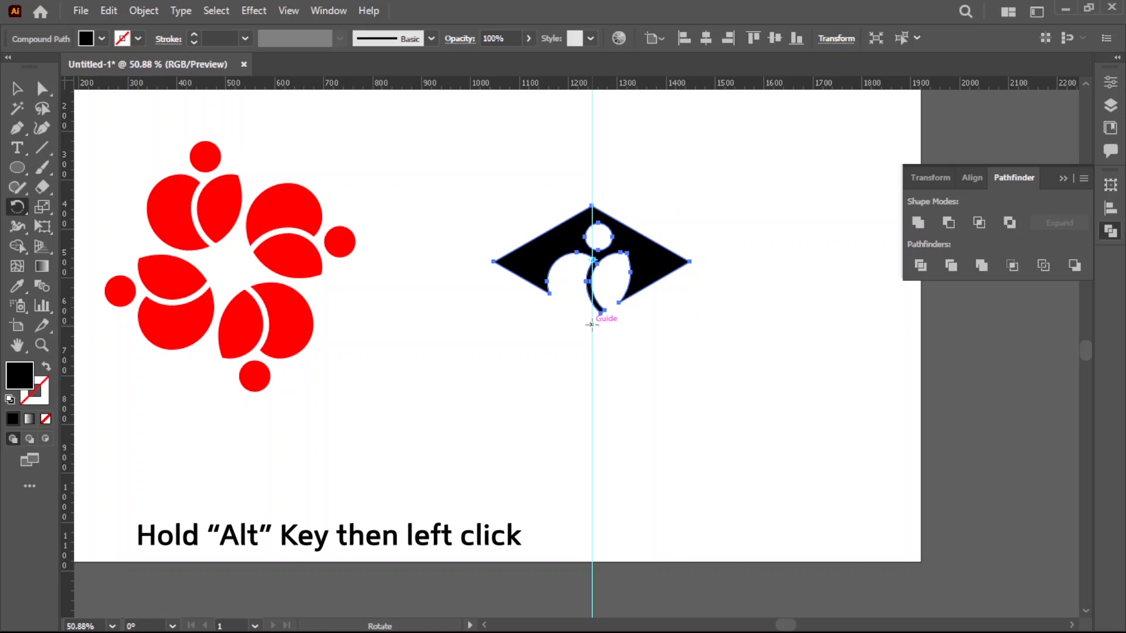
pyautogui.keyDown('alt'); pyautogui.click(591, 324); pyautogui.keyUp('alt')
pyautogui.write('360/3')
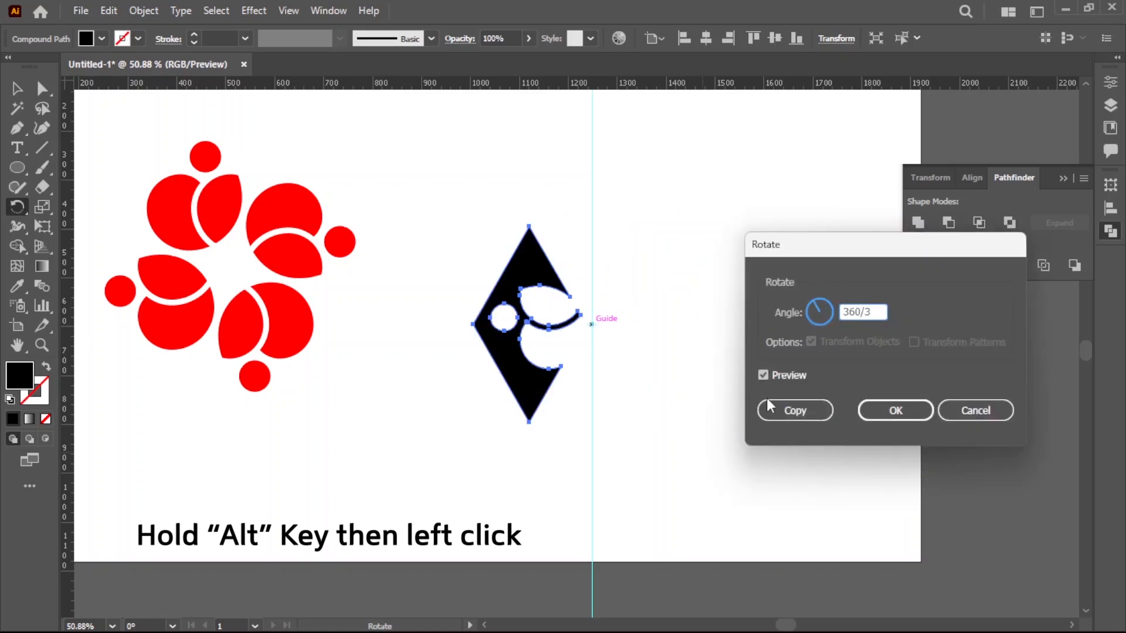
pyautogui.click(786, 411)
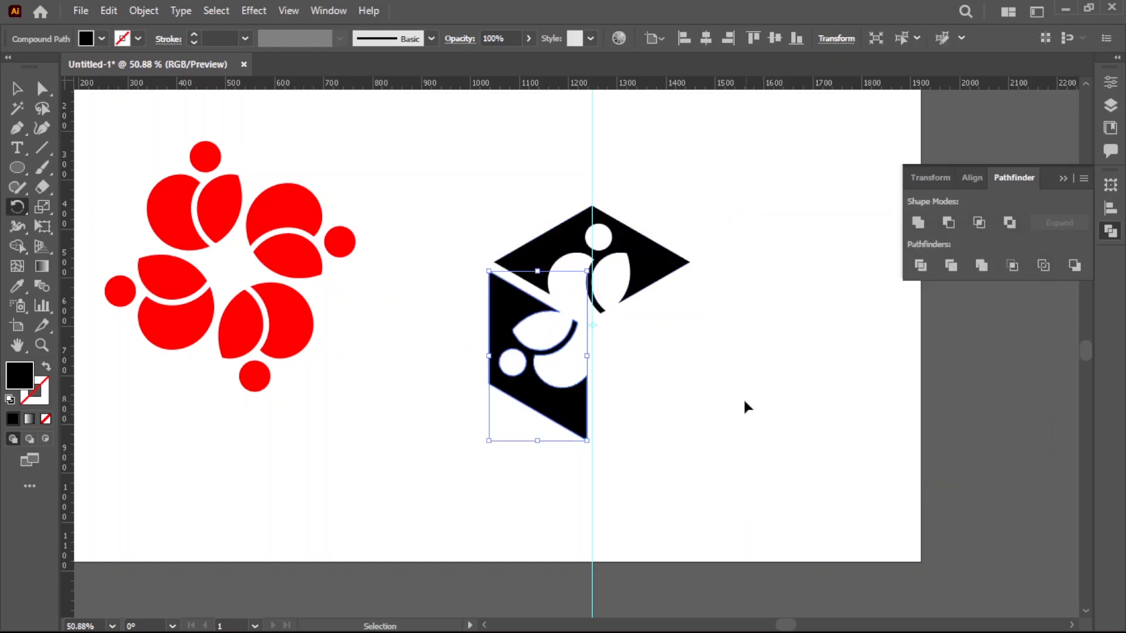
pyautogui.hotkey('ctrl', 'd')
pyautogui.click(17, 88)
pyautogui.click(434, 456)
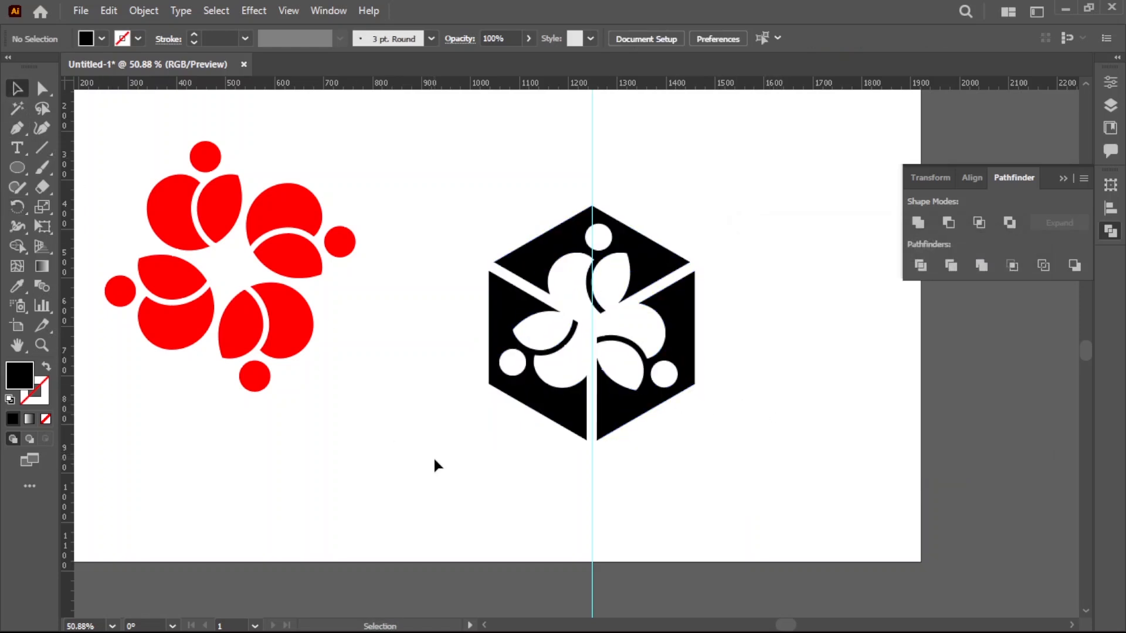
# Step: Hide the vertical guide and group the three black pieces of the hexagon
pyautogui.rightClick(433, 456)
pyautogui.click(478, 324)
pyautogui.moveTo(475, 237); pyautogui.dragTo(709, 434)
pyautogui.click(143, 11)
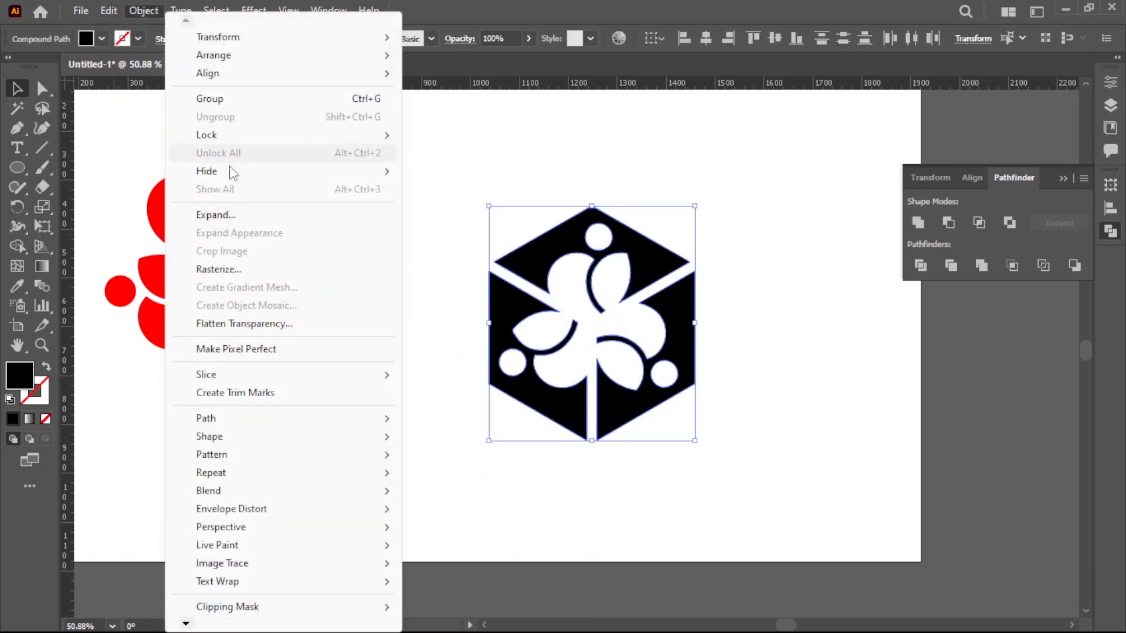
pyautogui.click(230, 98)
pyautogui.click(413, 301)
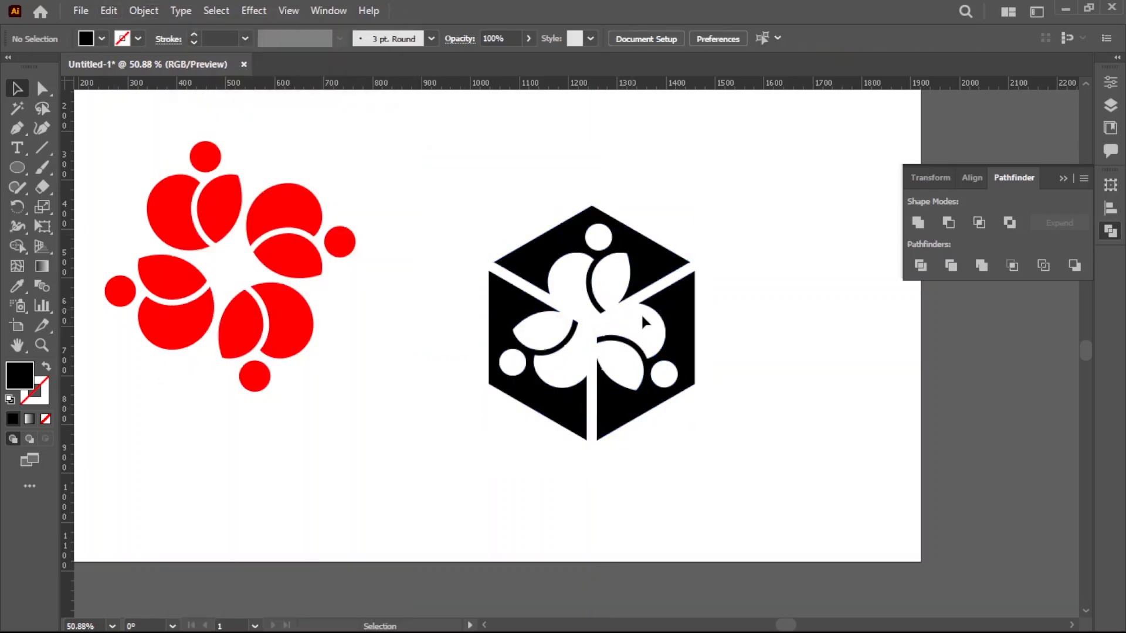
# Step: Rotate the ring of four red figures so that the figures point diagonally
pyautogui.click(669, 327)
pyautogui.hotkey('ctrl', 'alt', 'space')
pyautogui.keyDown('ctrl'); pyautogui.keyDown('alt'); pyautogui.click(572, 326); pyautogui.keyUp('alt'); pyautogui.keyUp('ctrl')
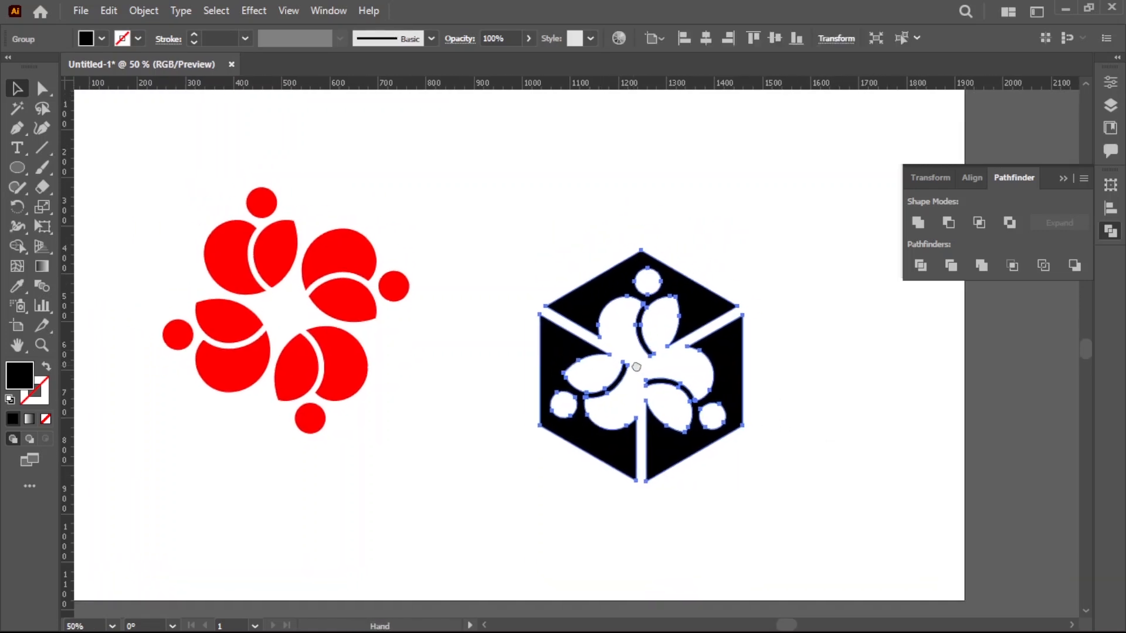
pyautogui.moveTo(706, 311); pyautogui.dragTo(699, 269)
pyautogui.click(240, 193)
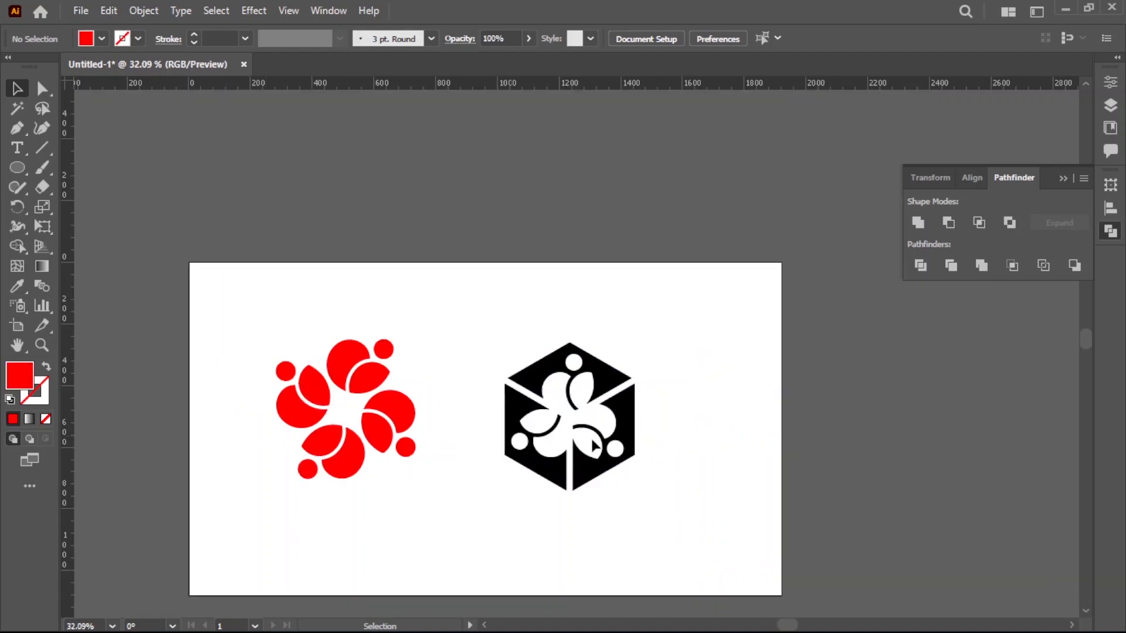
# Step: Move the black hexagon to the artboard's right side and shift the red ring slightly left
pyautogui.scroll(-3, 593, 445)
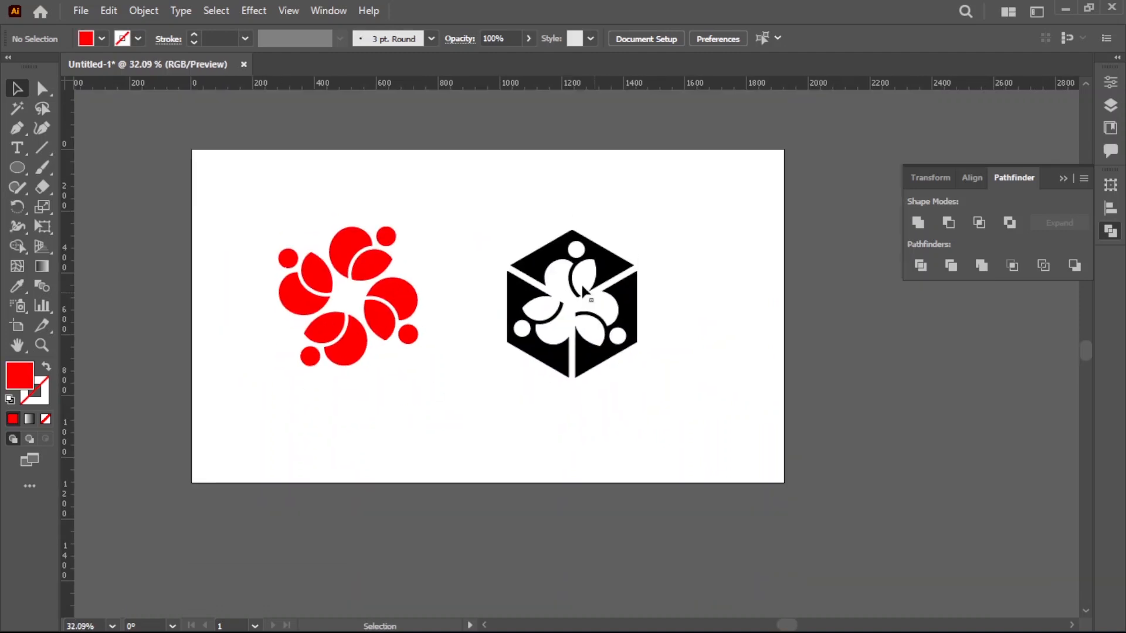
pyautogui.moveTo(626, 309); pyautogui.dragTo(762, 303)
pyautogui.click(608, 465)
pyautogui.scroll(2, 412, 261)
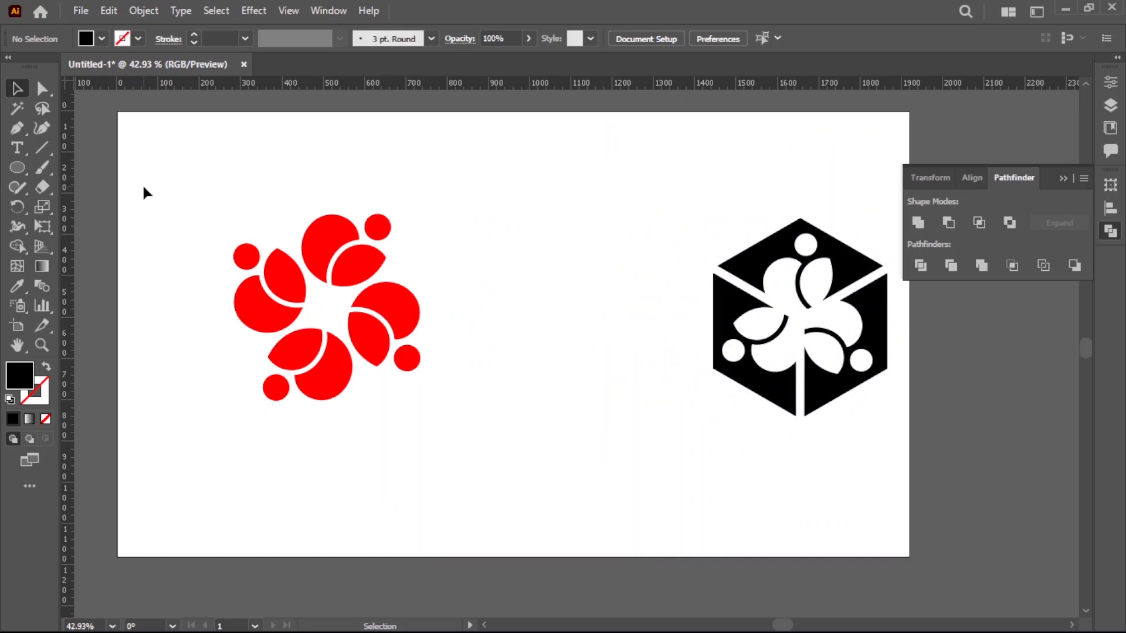
pyautogui.click(392, 316)
pyautogui.moveTo(391, 312); pyautogui.dragTo(354, 317)
pyautogui.moveTo(354, 316); pyautogui.dragTo(354, 317)
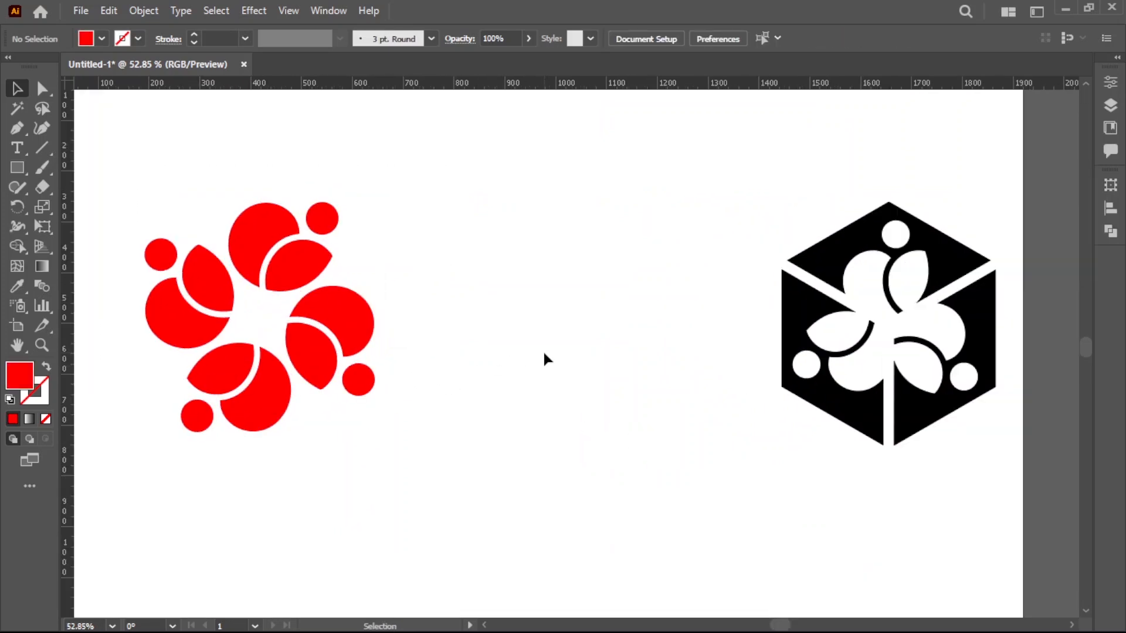
# Step: Copy the ring's upper-right red figure into the empty space between the ring and the hexagon
pyautogui.press('space')
pyautogui.moveTo(541, 353); pyautogui.dragTo(520, 354)
pyautogui.moveTo(305, 273); pyautogui.dragTo(562, 276)
pyautogui.click(113, 252)
# Step: Draw a red square about 240 px wide and place it just below the copied figure
pyautogui.click(16, 168)
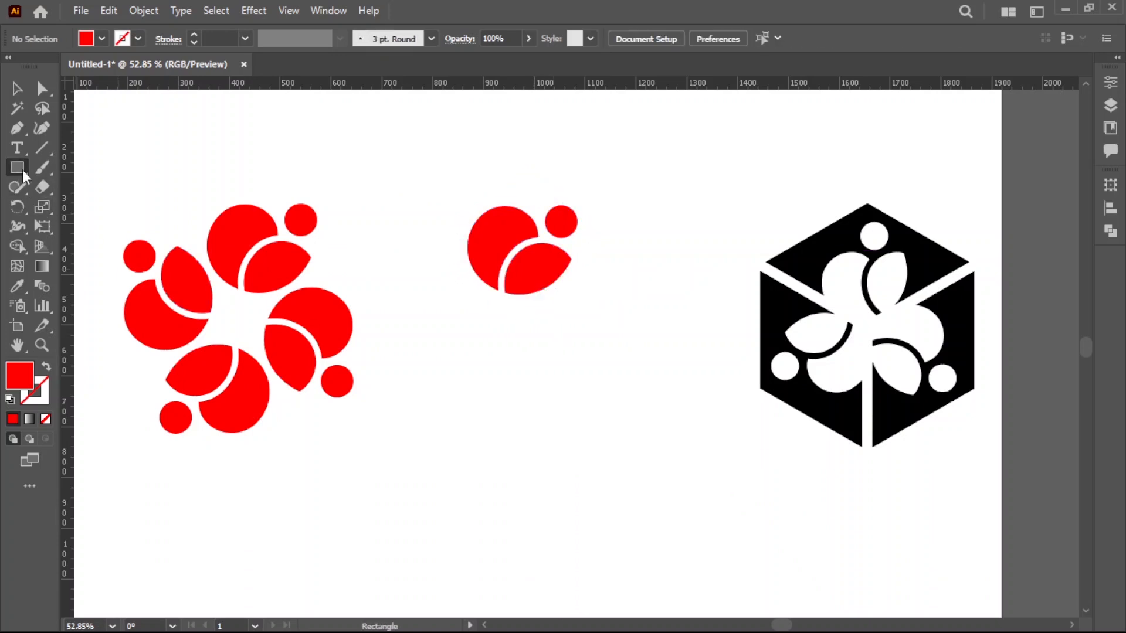
pyautogui.moveTo(552, 416); pyautogui.dragTo(612, 476)
pyautogui.click(18, 85)
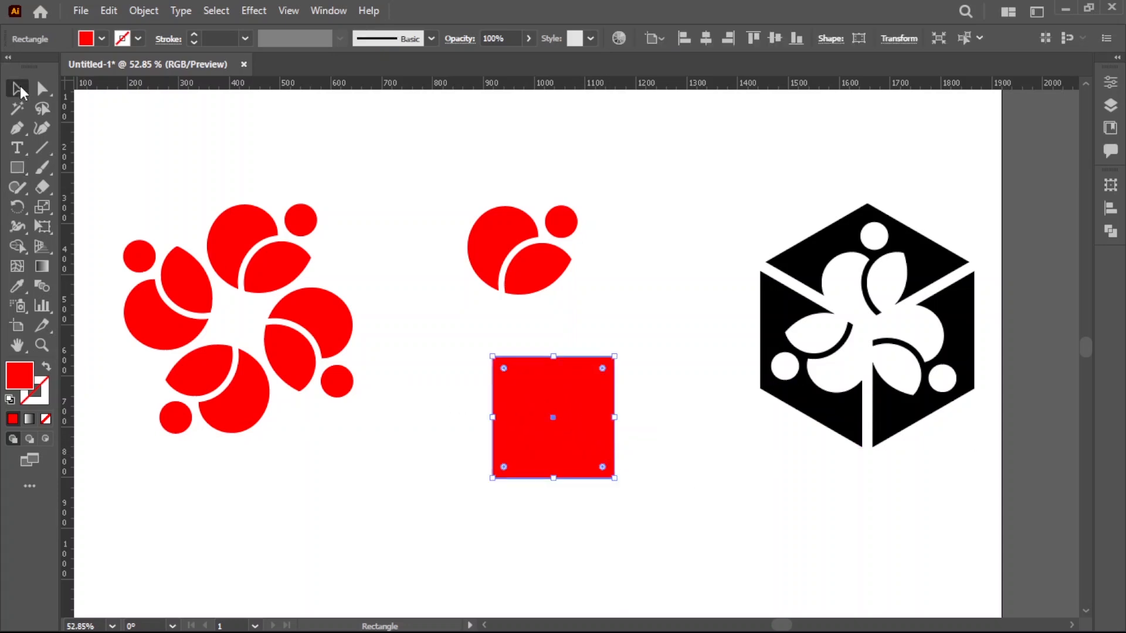
pyautogui.click(649, 372)
pyautogui.moveTo(586, 394); pyautogui.dragTo(563, 372)
pyautogui.click(638, 403)
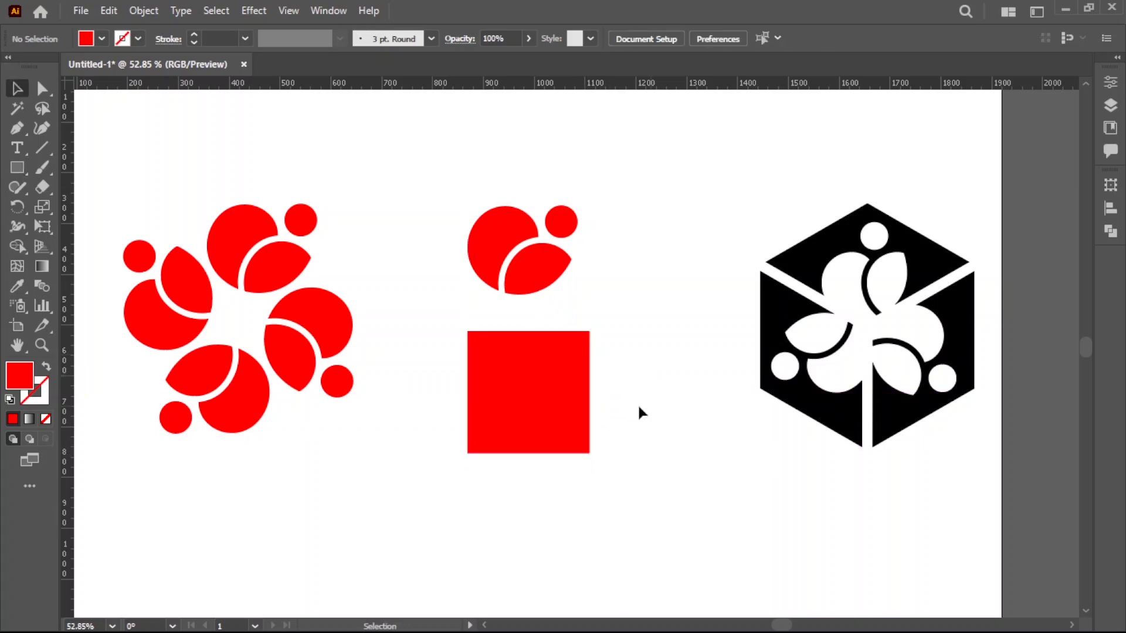
# Step: Round the square's upper-right and lower-left corners to a radius of about 161.56 px to form a leaf
pyautogui.press('a')
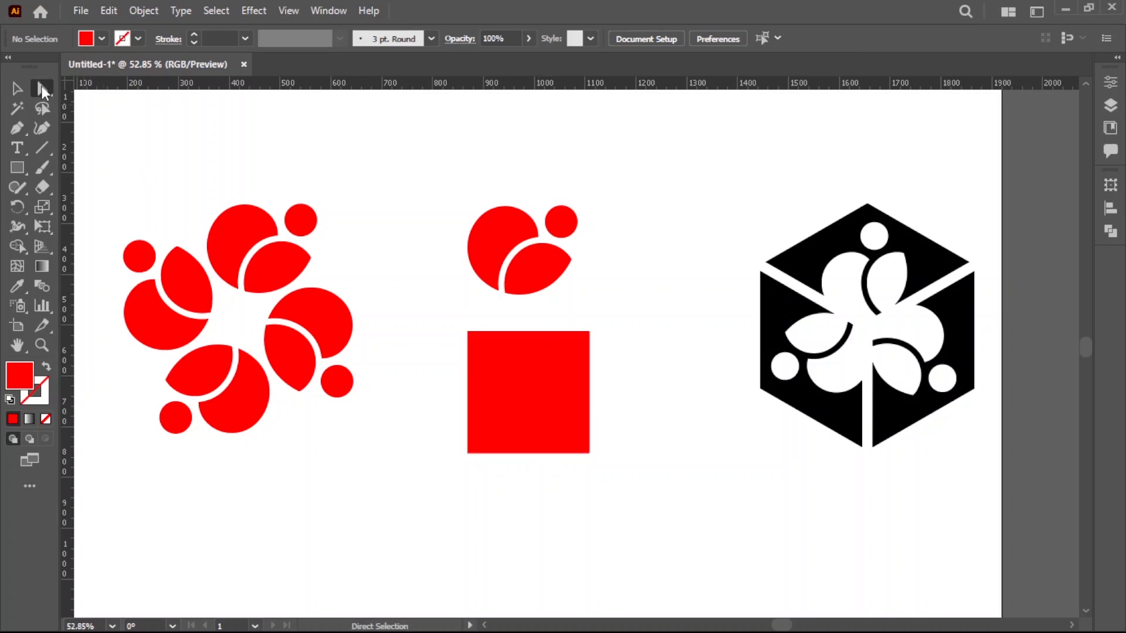
pyautogui.click(588, 332)
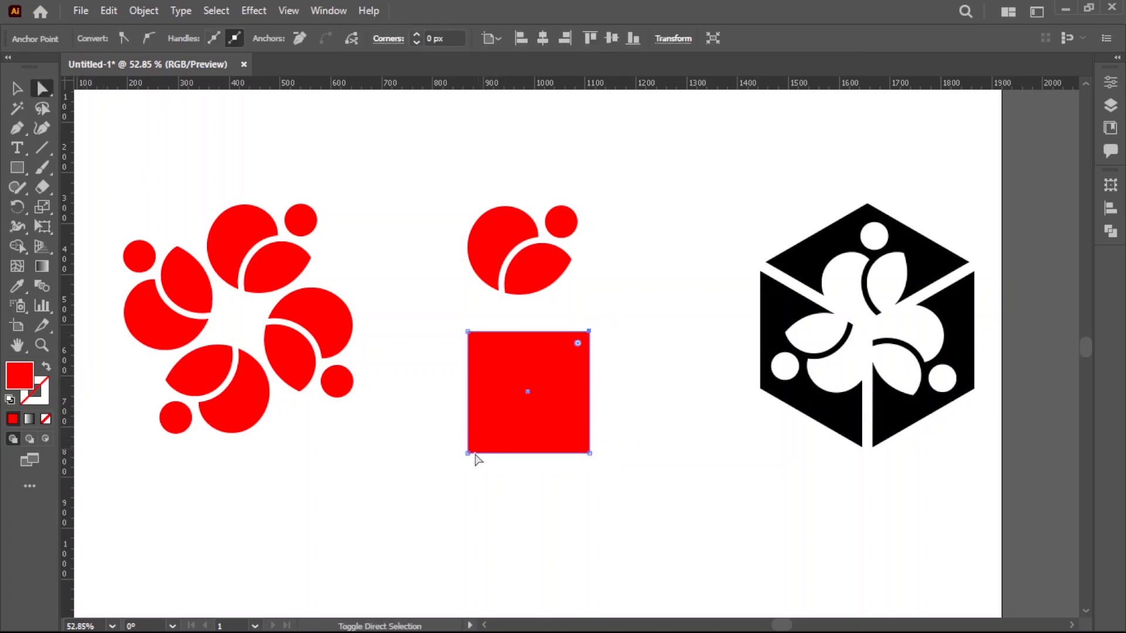
pyautogui.keyDown('shift'); pyautogui.click(468, 454); pyautogui.keyUp('shift')
pyautogui.moveTo(480, 442); pyautogui.dragTo(563, 381)
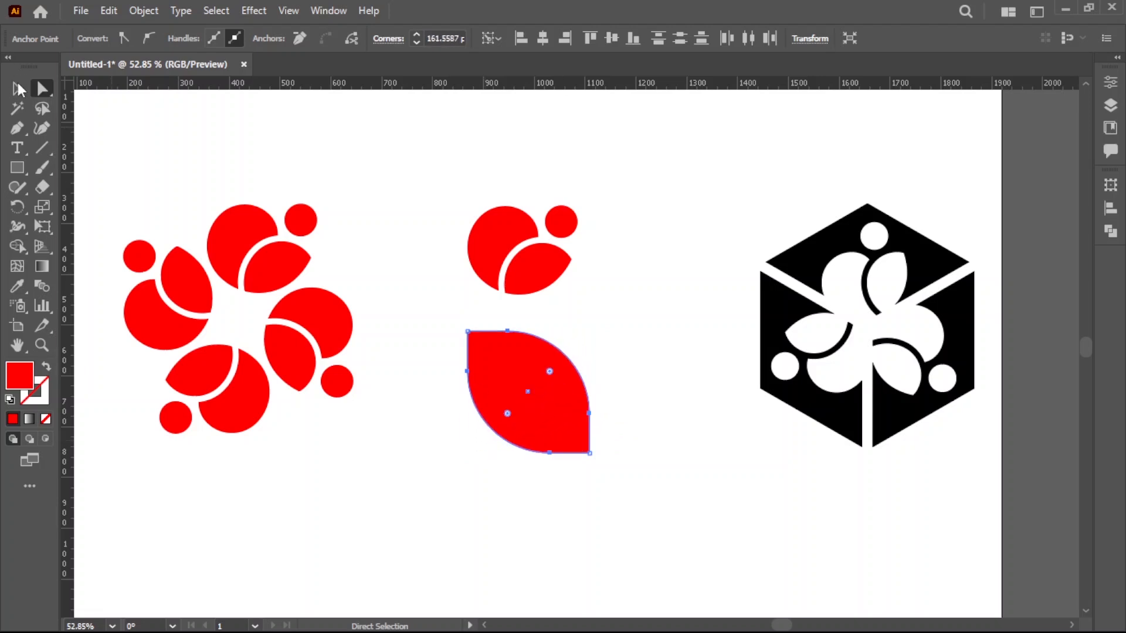
pyautogui.click(17, 86)
pyautogui.click(712, 405)
# Step: Rotate the red leaf shape so its two pointed ends face straight up and down
pyautogui.click(562, 431)
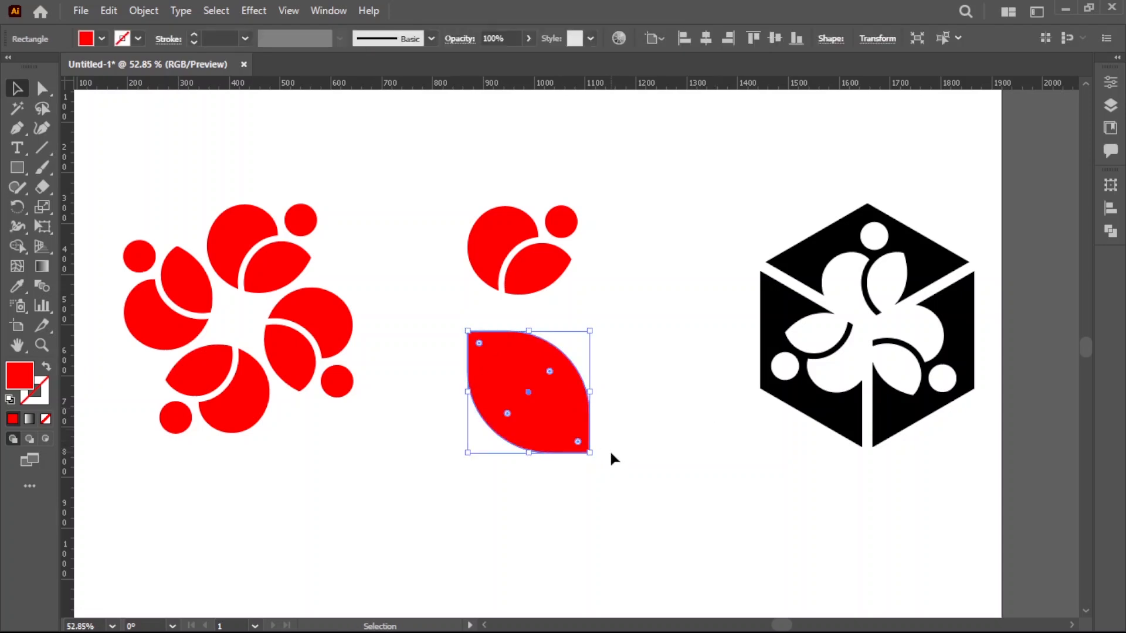
pyautogui.moveTo(597, 455); pyautogui.dragTo(523, 486)
pyautogui.click(568, 480)
# Step: Move the single red figure onto the leaf's lower half and recolour it white by sampling the artboard with the Eyedropper
pyautogui.moveTo(531, 261); pyautogui.dragTo(539, 434)
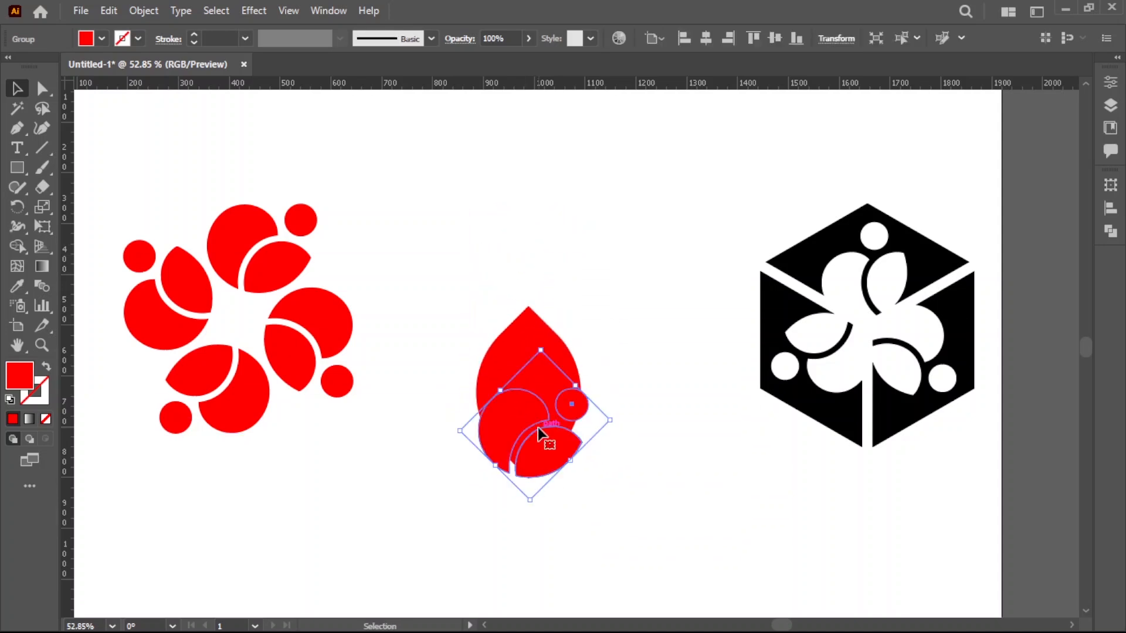
pyautogui.click(22, 281)
pyautogui.click(344, 463)
pyautogui.press('v')
# Step: Bring the white figure to the front of the red leaf
pyautogui.rightClick(520, 521)
pyautogui.moveTo(564, 437)
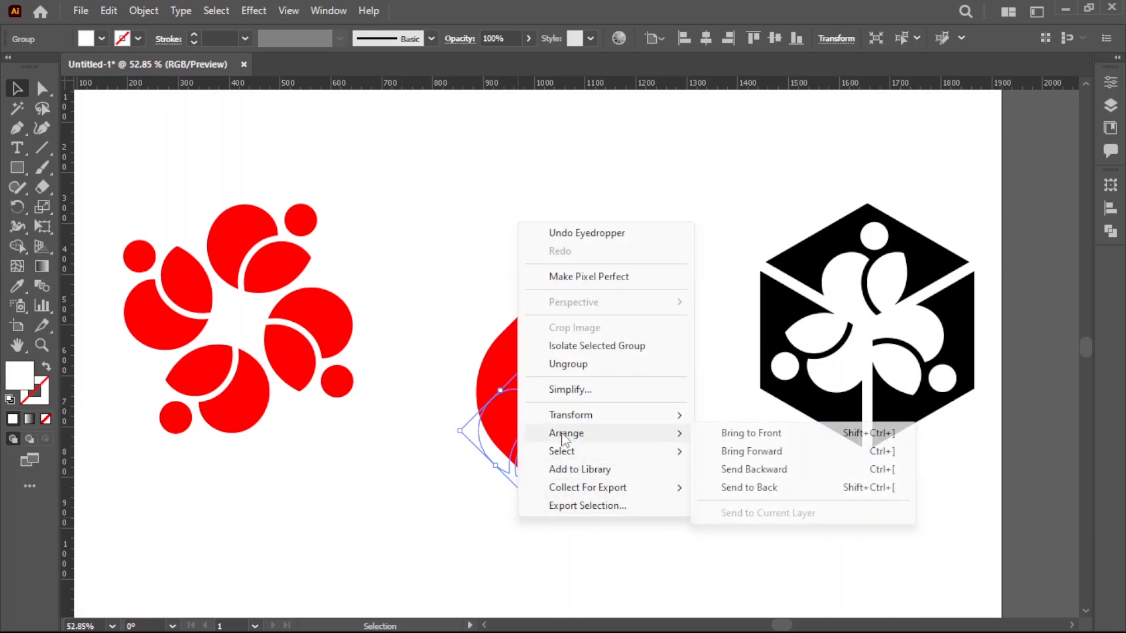
pyautogui.click(781, 442)
pyautogui.click(726, 466)
# Step: Rotate the white figure upright and centre it over the leaf's lower half with its base at the bottom point
pyautogui.scroll(2, 534, 446)
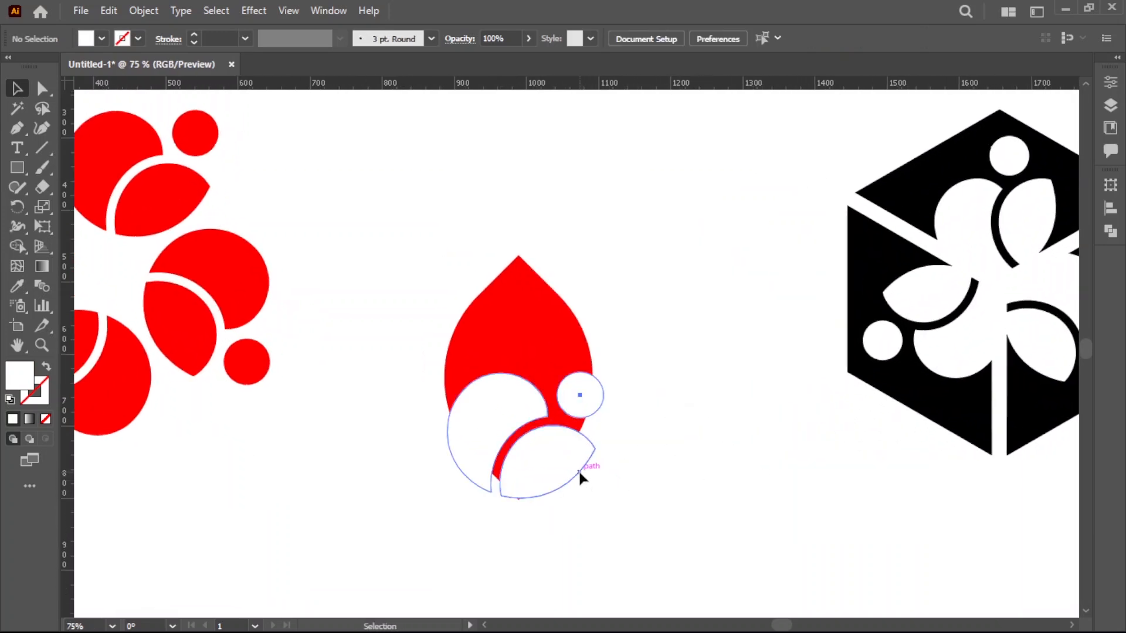
pyautogui.click(580, 476)
pyautogui.moveTo(643, 418); pyautogui.dragTo(621, 360)
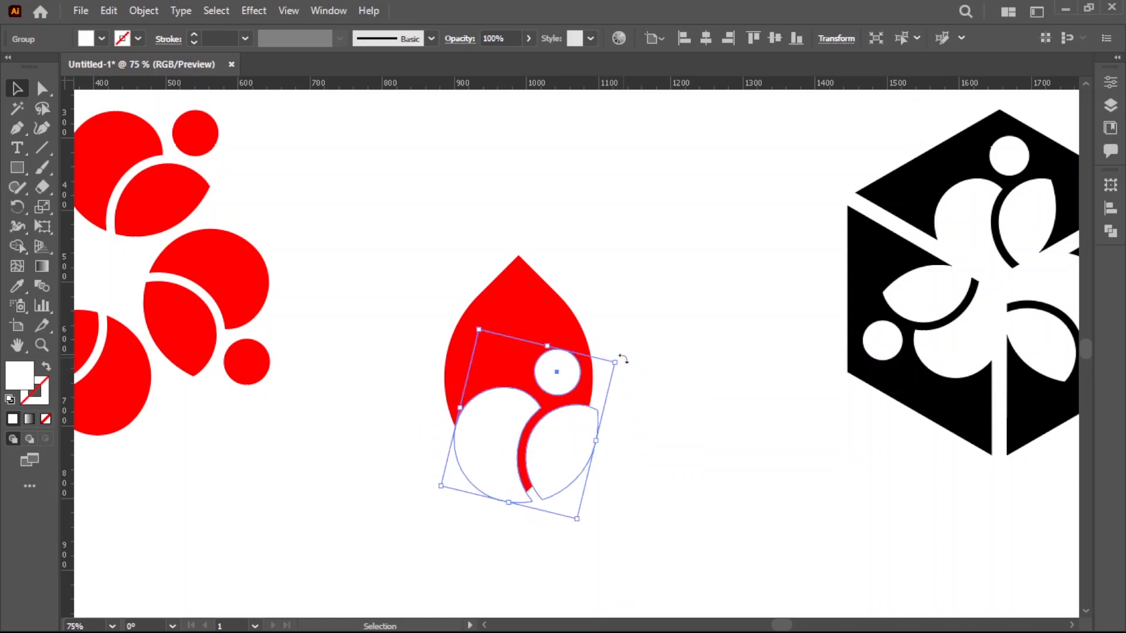
pyautogui.click(654, 403)
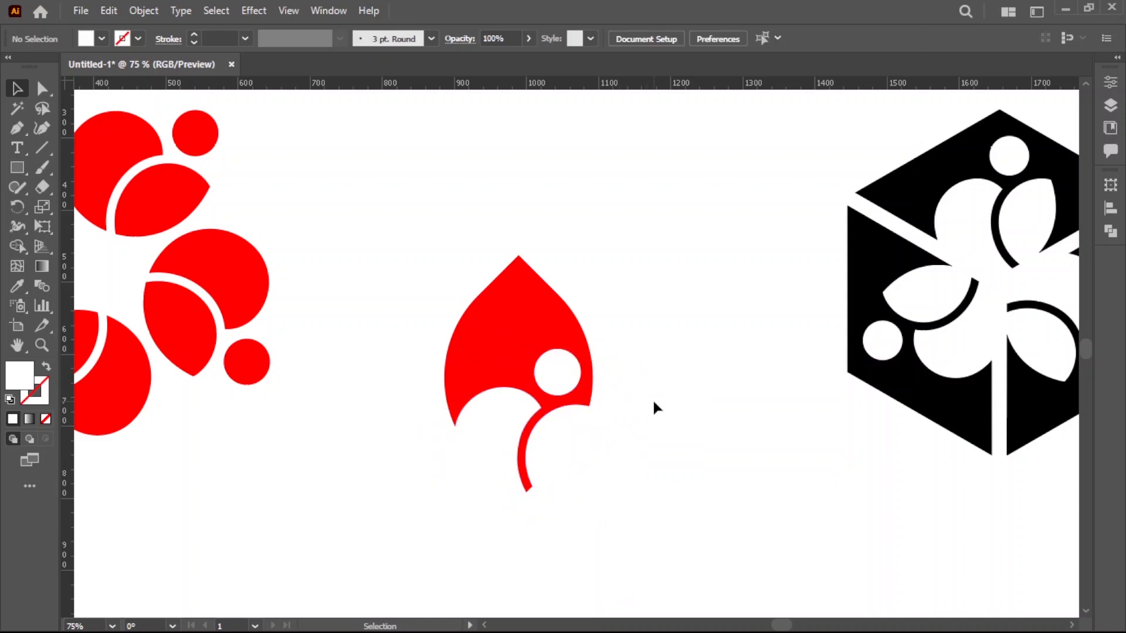
pyautogui.moveTo(578, 441); pyautogui.dragTo(564, 438)
pyautogui.moveTo(607, 366); pyautogui.dragTo(595, 334)
pyautogui.click(648, 428)
pyautogui.moveTo(545, 458); pyautogui.dragTo(539, 448)
# Step: Cut the white figure out of the red leaf with Pathfinder's Minus Front
pyautogui.moveTo(693, 394); pyautogui.dragTo(557, 463)
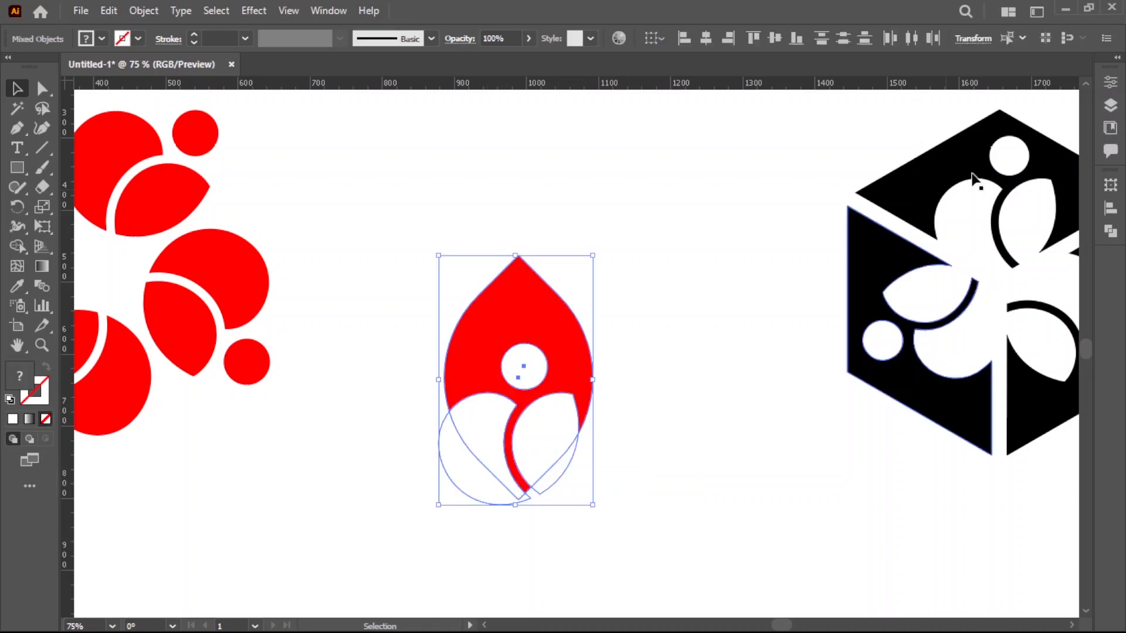
pyautogui.click(1110, 231)
pyautogui.click(949, 224)
pyautogui.click(684, 385)
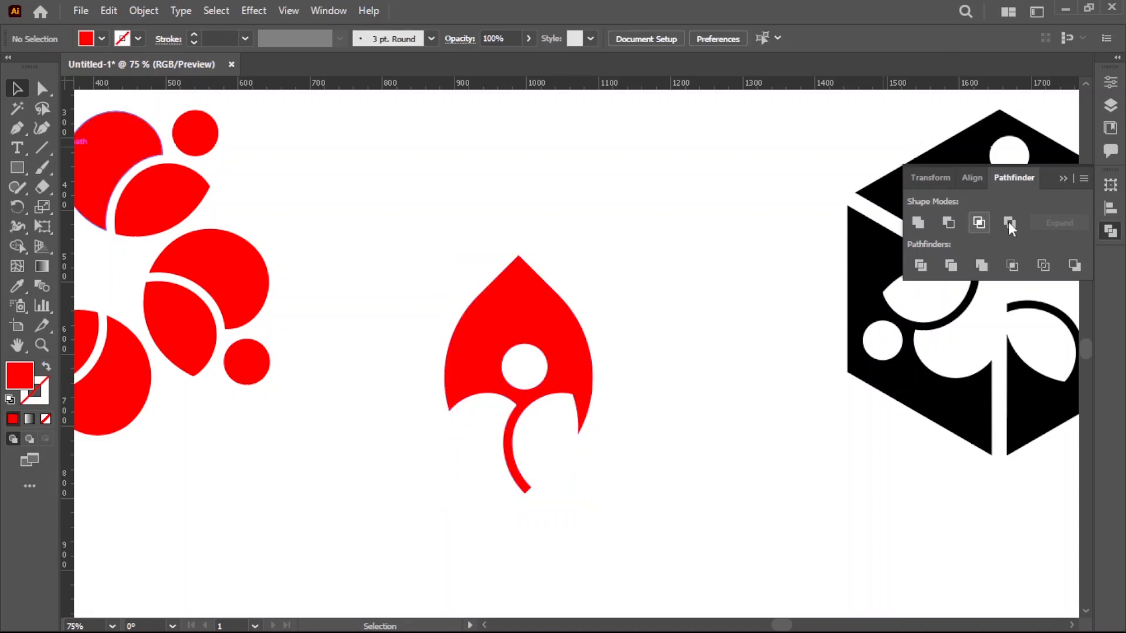
# Step: Scale the red four-figure ring down and shift it toward the artboard's left edge
pyautogui.click(1063, 178)
pyautogui.hotkey('ctrl', '0')
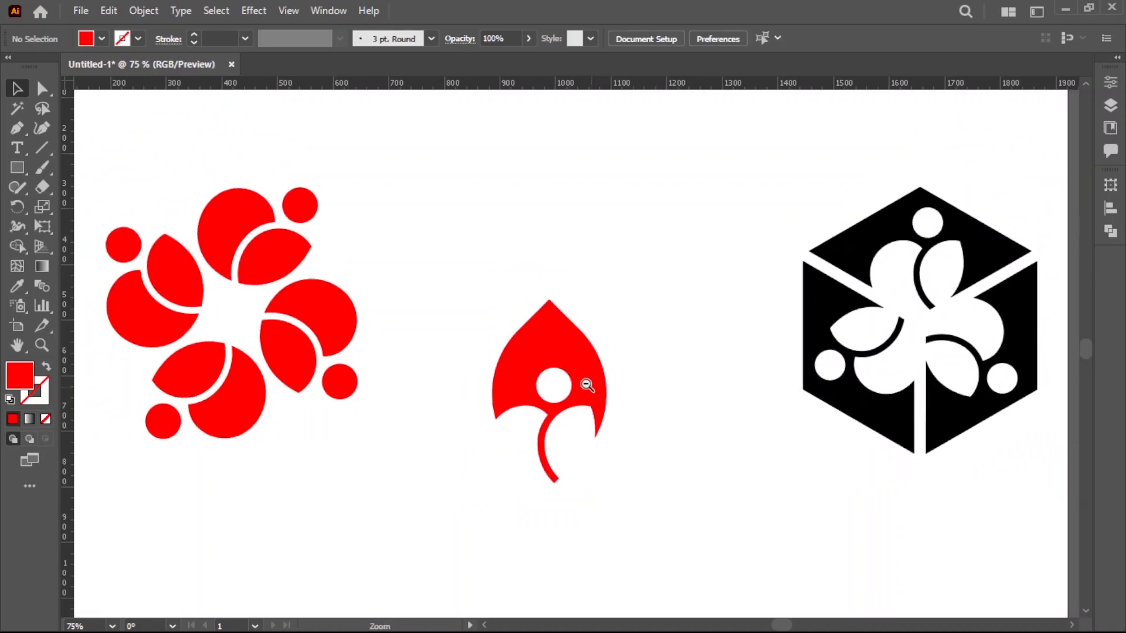
pyautogui.moveTo(242, 235); pyautogui.dragTo(382, 411)
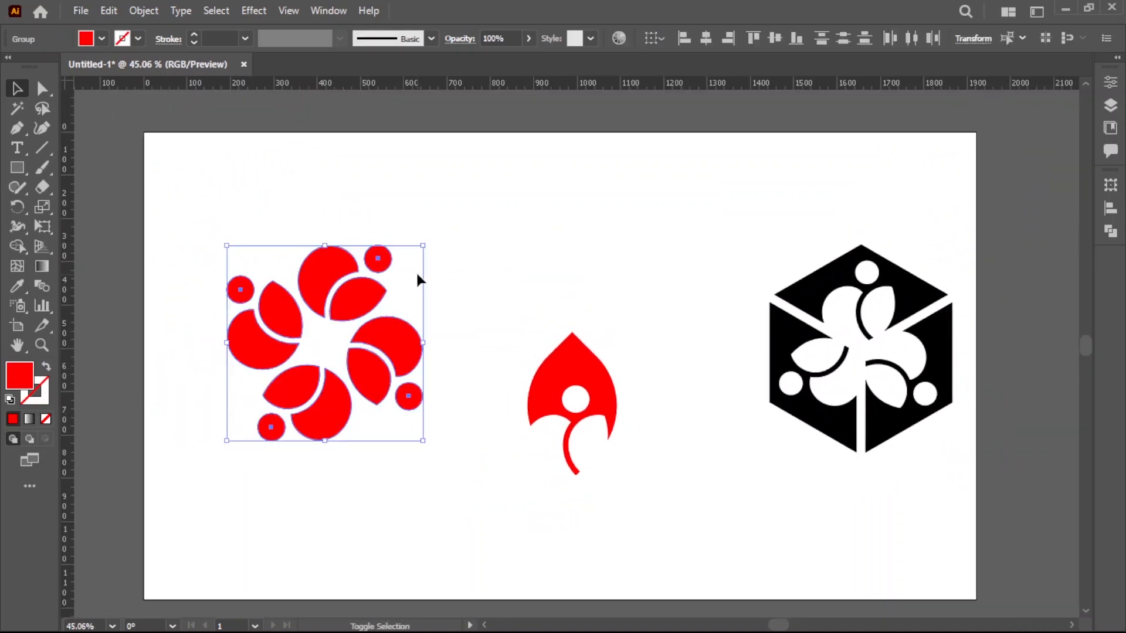
pyautogui.moveTo(423, 247); pyautogui.dragTo(389, 272)
pyautogui.moveTo(373, 331); pyautogui.dragTo(319, 353)
pyautogui.click(500, 469)
# Step: Move the red leaf emblem up between the ring and the hexagon and scale it down
pyautogui.moveTo(589, 386); pyautogui.dragTo(568, 333)
pyautogui.moveTo(595, 275); pyautogui.dragTo(580, 296)
pyautogui.click(578, 364)
pyautogui.scroll(1, 592, 360)
pyautogui.moveTo(592, 360); pyautogui.dragTo(592, 354)
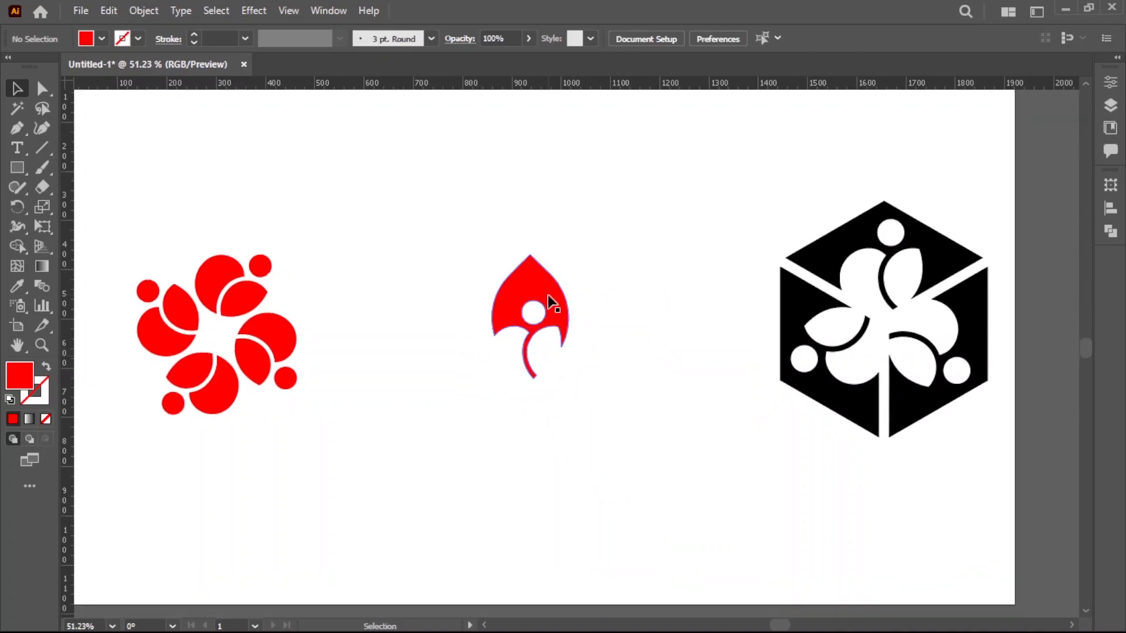
# Step: Create a copy of the leaf emblem rotated by 360/5 degrees around a point just below its stem
pyautogui.click(548, 294)
pyautogui.press('r')
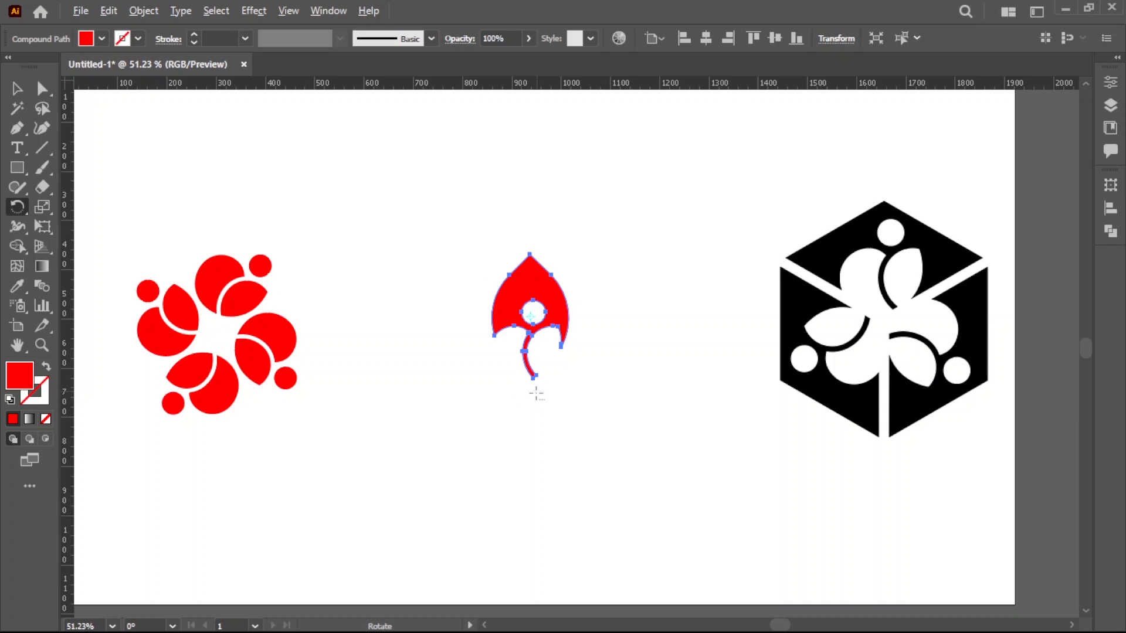
pyautogui.keyDown('alt'); pyautogui.click(534, 400); pyautogui.keyUp('alt')
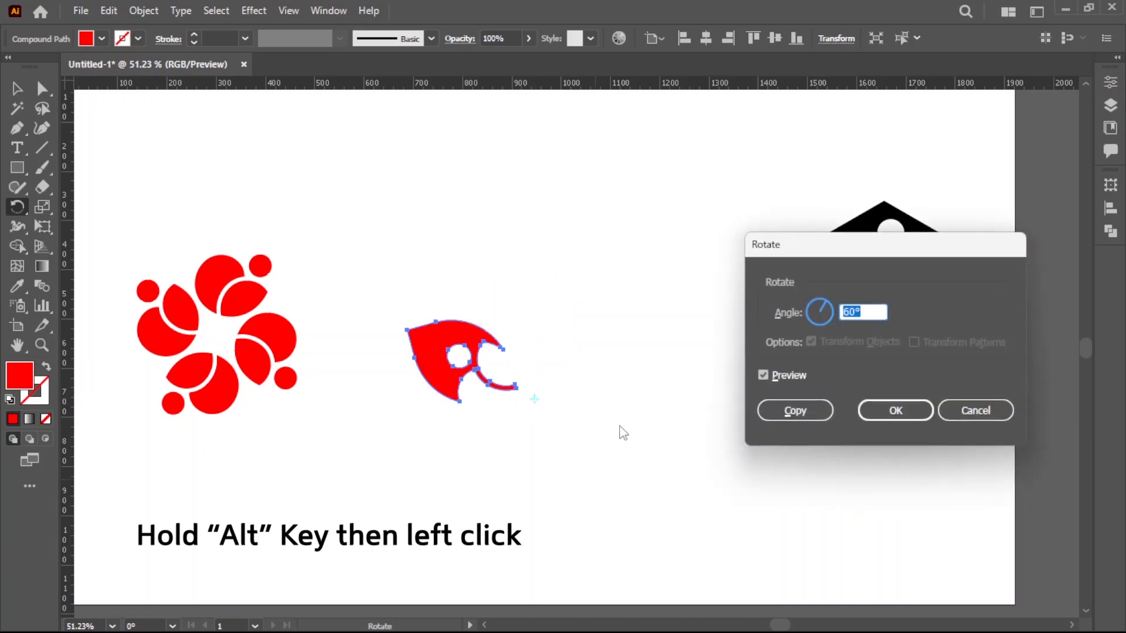
pyautogui.write('360/5')
pyautogui.click(795, 411)
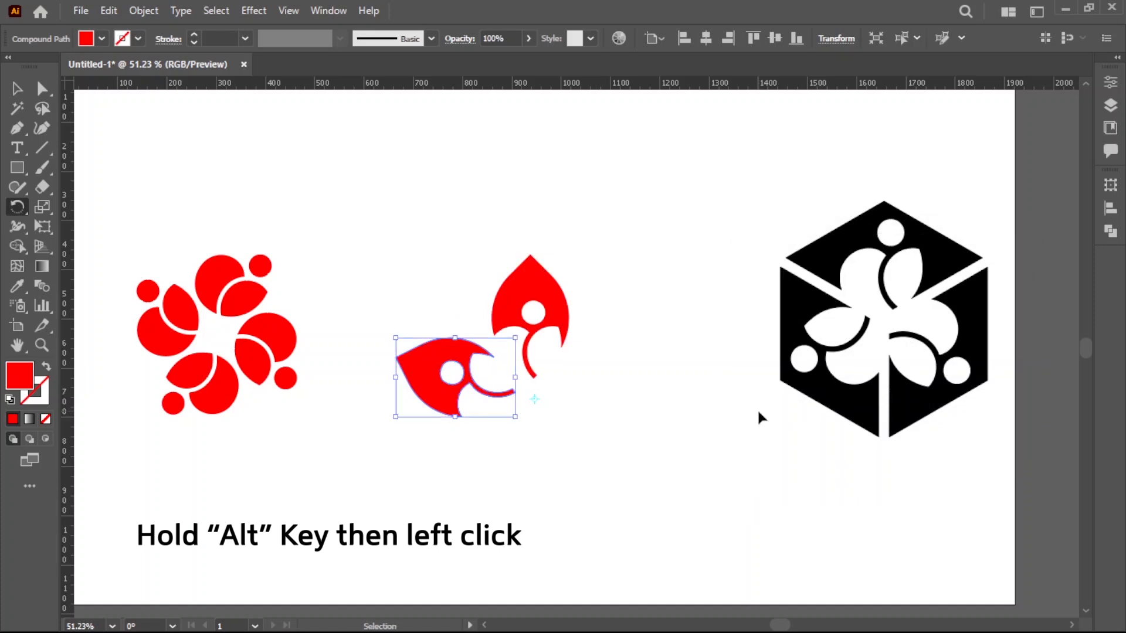
# Step: Repeat the rotated copy three more times to complete a five-petal flower
pyautogui.hotkey('ctrl', 'd')
pyautogui.hotkey('ctrl', 'd')
pyautogui.hotkey('ctrl', 'd')
pyautogui.click(17, 89)
pyautogui.click(475, 239)
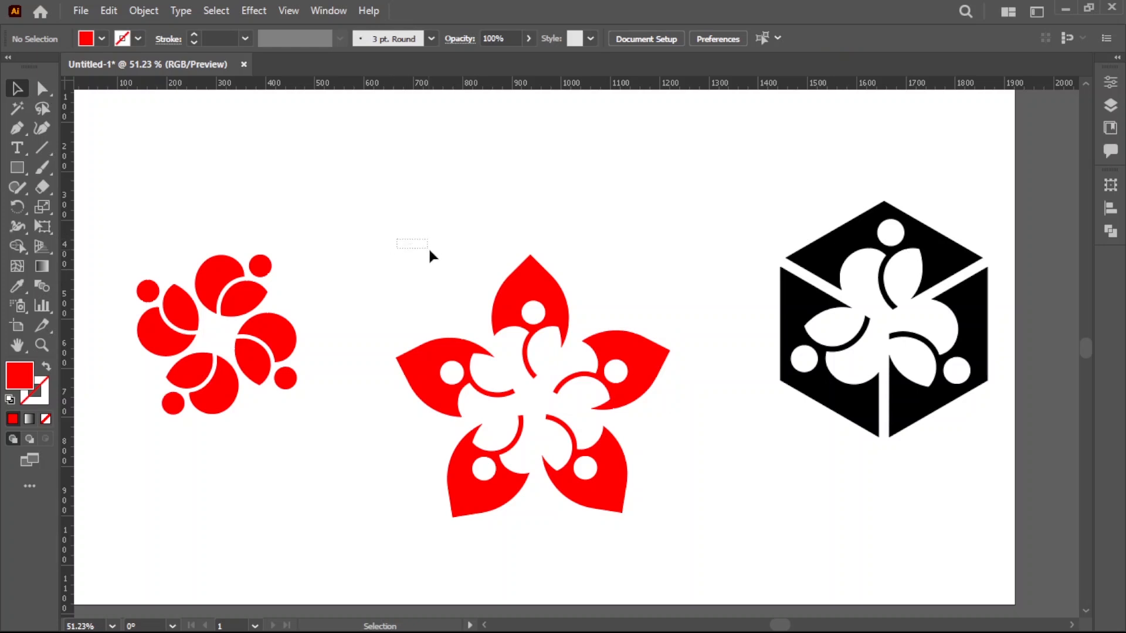
# Step: Group the five red leaf petals into one flower object
pyautogui.click(607, 486)
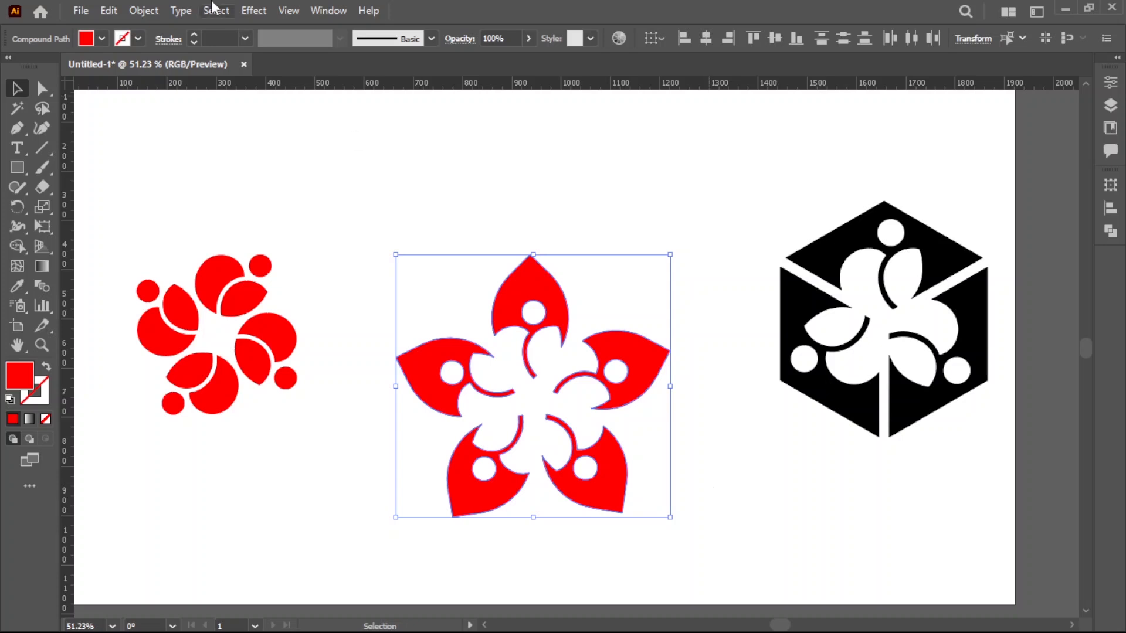
pyautogui.click(144, 12)
pyautogui.click(212, 99)
pyautogui.click(455, 200)
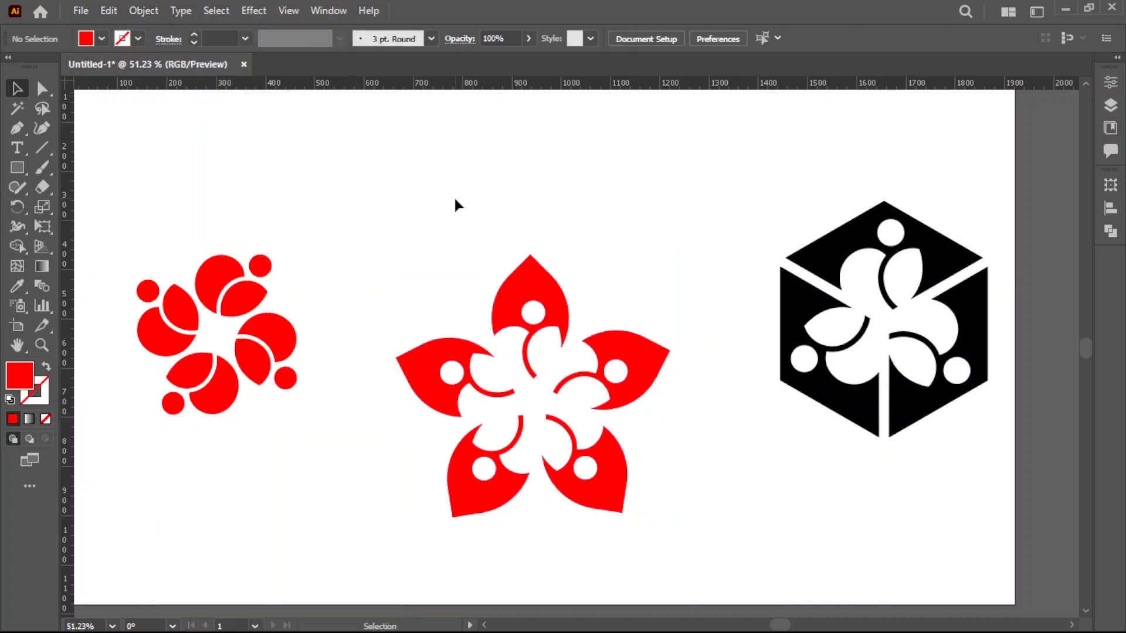
# Step: Move the flower group up between the other two logos and scale it down
pyautogui.moveTo(520, 280); pyautogui.dragTo(508, 214)
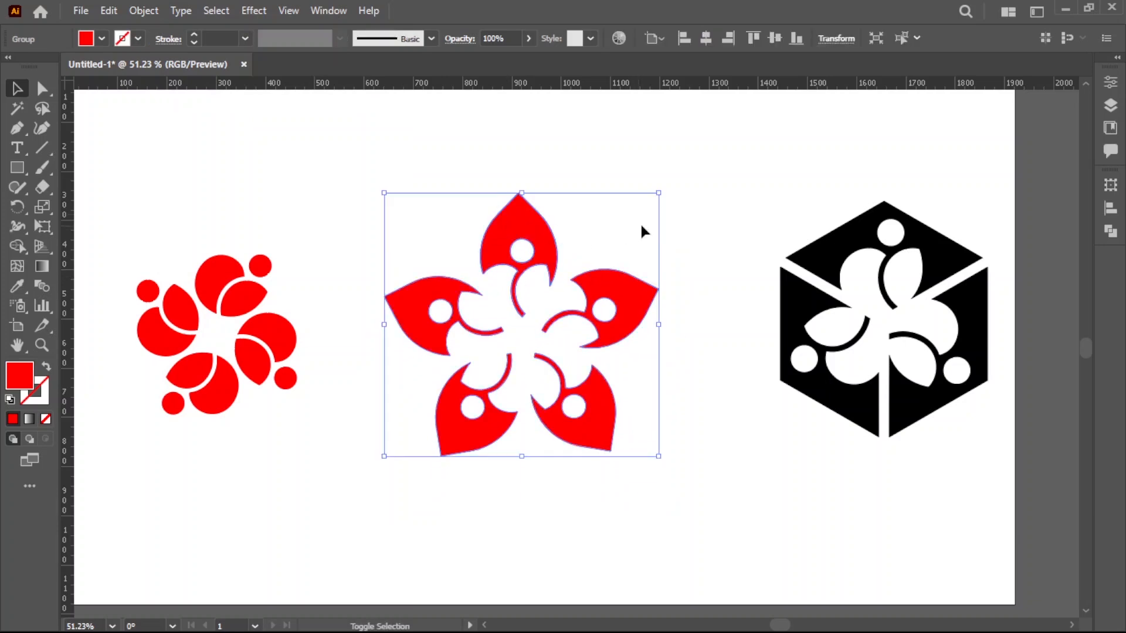
pyautogui.moveTo(658, 193); pyautogui.dragTo(640, 234)
pyautogui.click(675, 314)
pyautogui.keyDown('ctrl'); pyautogui.keyDown('alt'); pyautogui.click(497, 369); pyautogui.keyUp('alt'); pyautogui.keyUp('ctrl')
pyautogui.keyDown('ctrl'); pyautogui.keyDown('alt'); pyautogui.click(497, 369); pyautogui.keyUp('alt'); pyautogui.keyUp('ctrl')
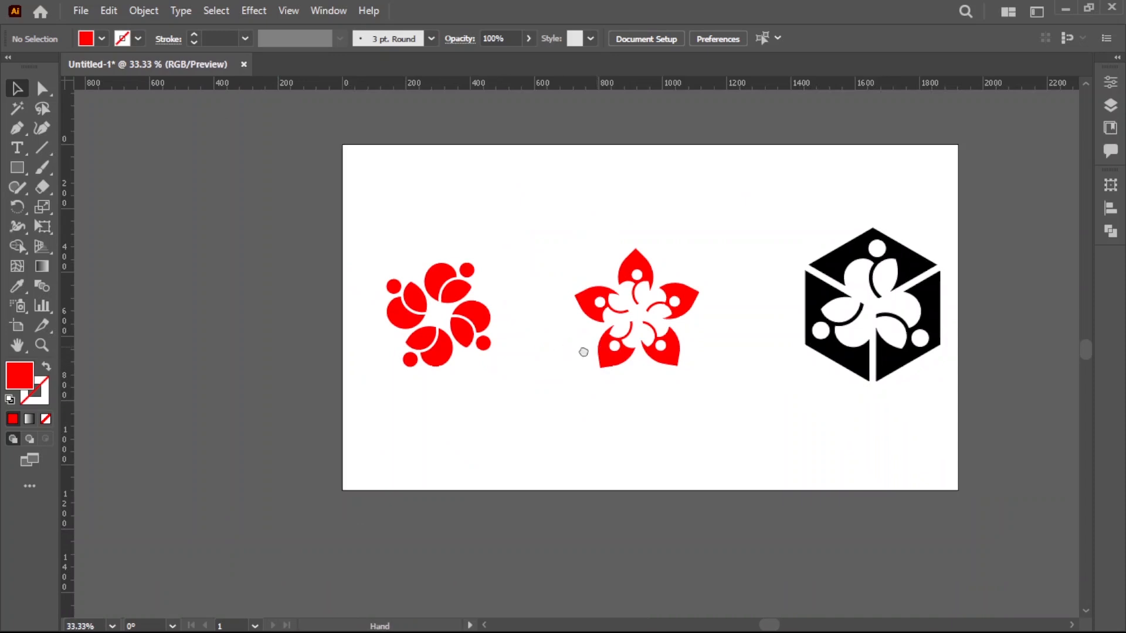
# Step: Scale down the black hexagon logo and move it left, closer to the flower
pyautogui.moveTo(582, 352); pyautogui.dragTo(437, 363)
pyautogui.click(787, 287)
pyautogui.moveTo(794, 240); pyautogui.dragTo(784, 252)
pyautogui.moveTo(772, 298); pyautogui.dragTo(698, 320)
# Step: Group the four figures of the red ring and move the ring right, closer to the flower
pyautogui.click(351, 335)
pyautogui.click(344, 337)
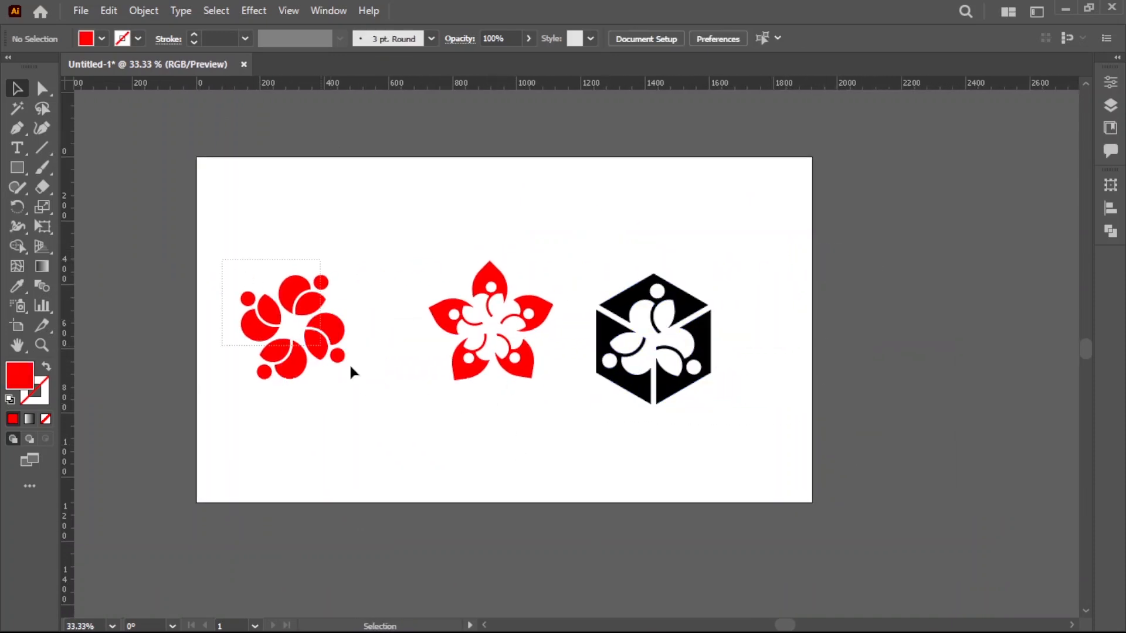
pyautogui.click(143, 11)
pyautogui.click(208, 99)
pyautogui.click(326, 287)
pyautogui.moveTo(329, 326); pyautogui.dragTo(367, 329)
# Step: Scale the red flower down slightly to bring it closer to the ring's size
pyautogui.click(497, 391)
pyautogui.moveTo(498, 388); pyautogui.dragTo(632, 396)
pyautogui.moveTo(632, 395); pyautogui.dragTo(635, 439)
pyautogui.click(691, 428)
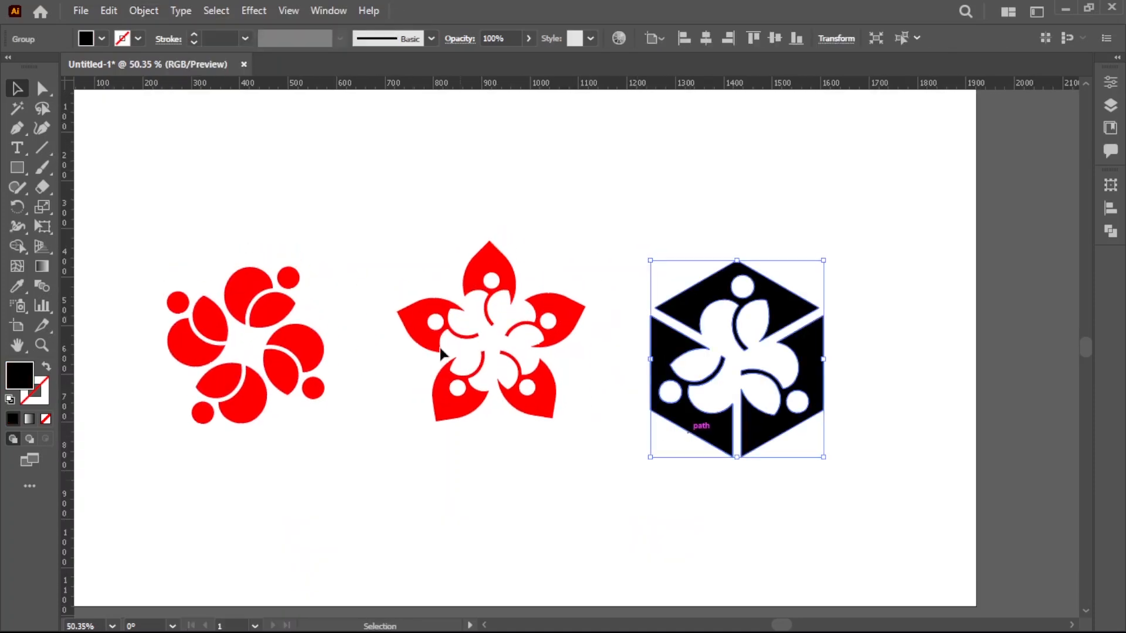
pyautogui.click(421, 296)
pyautogui.moveTo(584, 242); pyautogui.dragTo(582, 253)
pyautogui.click(783, 320)
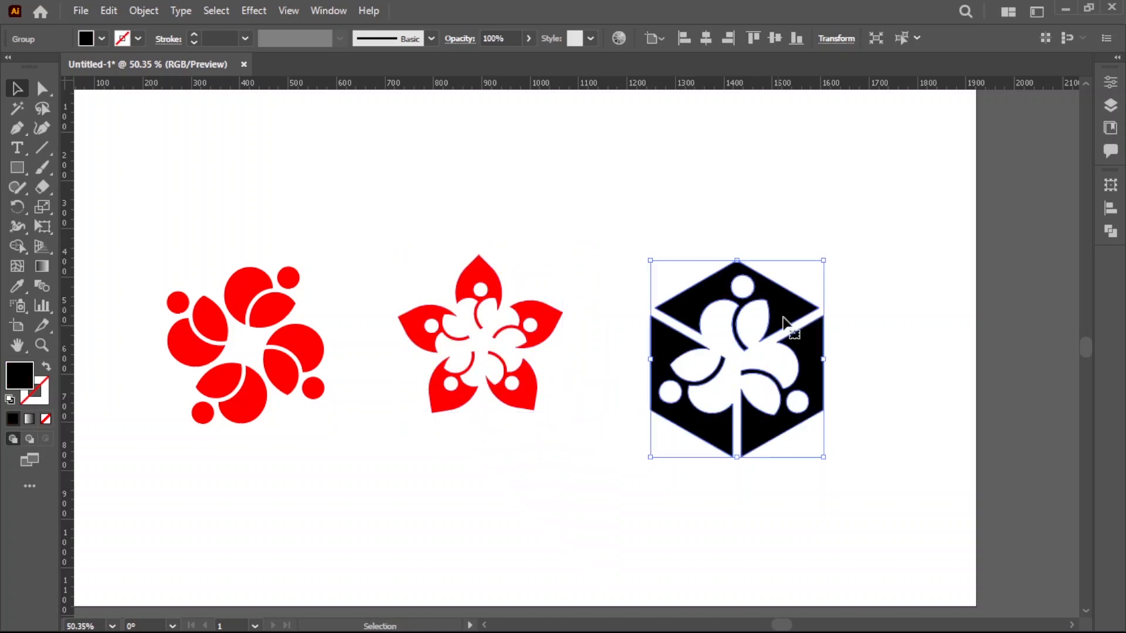
# Step: Scale the hexagon logo down slightly and nudge it up and to the left
pyautogui.moveTo(824, 260); pyautogui.dragTo(813, 272)
pyautogui.click(886, 399)
pyautogui.moveTo(803, 362); pyautogui.dragTo(793, 355)
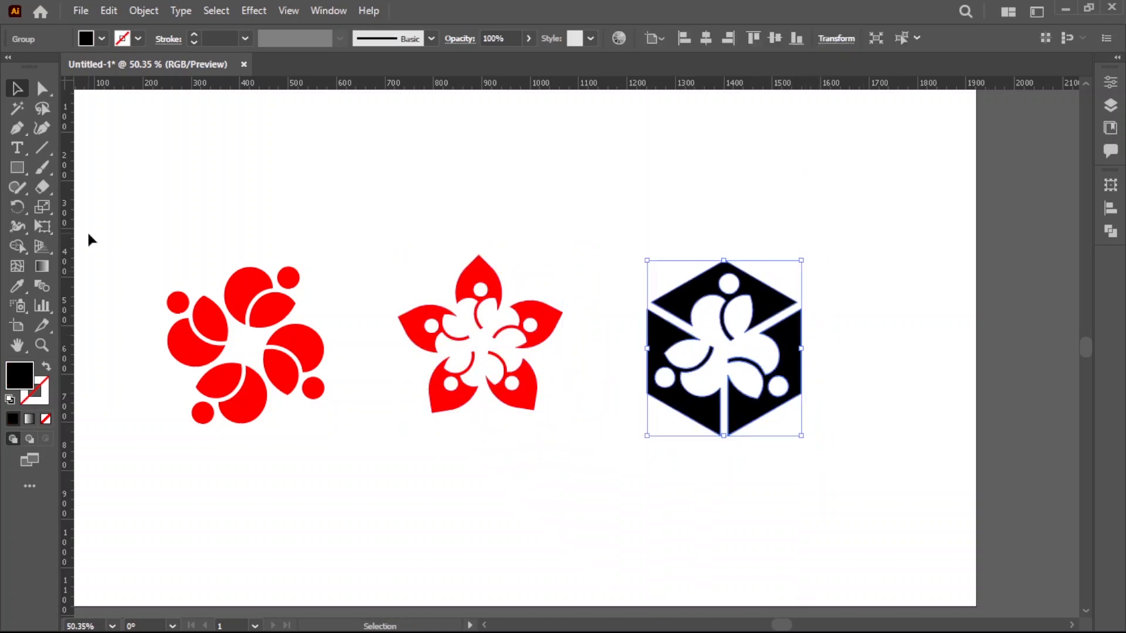
# Step: Align the ring, flower and hexagon logos along their vertical centres
pyautogui.moveTo(93, 239); pyautogui.dragTo(821, 328)
pyautogui.click(774, 39)
pyautogui.click(349, 268)
# Step: Enlarge the red flower slightly so its size balances the neighbouring logos
pyautogui.click(420, 337)
pyautogui.moveTo(563, 422); pyautogui.dragTo(571, 429)
pyautogui.click(588, 492)
pyautogui.hscroll(-3, 589, 497)
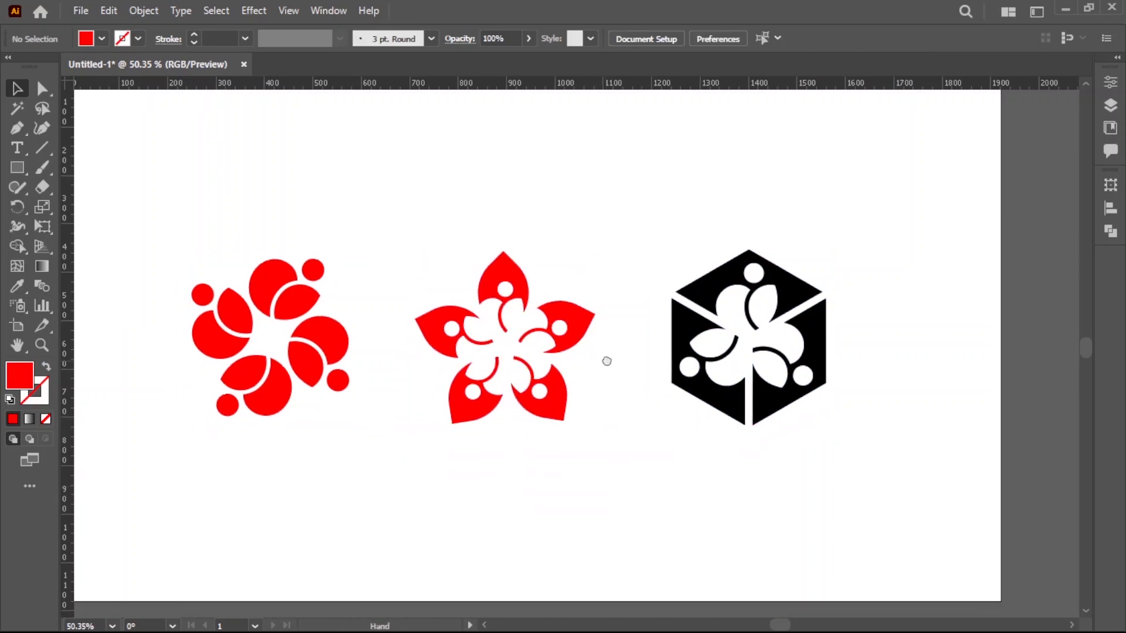
# Step: Fill the red figure ring with the light blue swatch and ungroup it into separate figures
pyautogui.moveTo(233, 231); pyautogui.dragTo(330, 396)
pyautogui.click(101, 38)
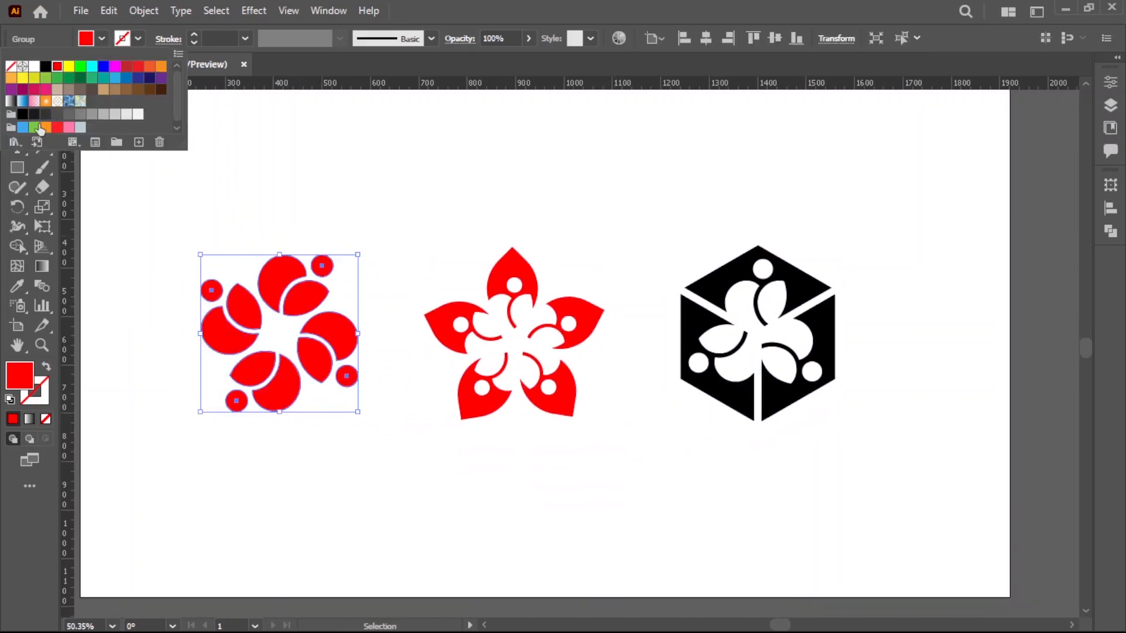
pyautogui.click(22, 127)
pyautogui.rightClick(415, 301)
pyautogui.click(446, 438)
# Step: Recolour the ring's top figure green and its right figure orange
pyautogui.click(301, 270)
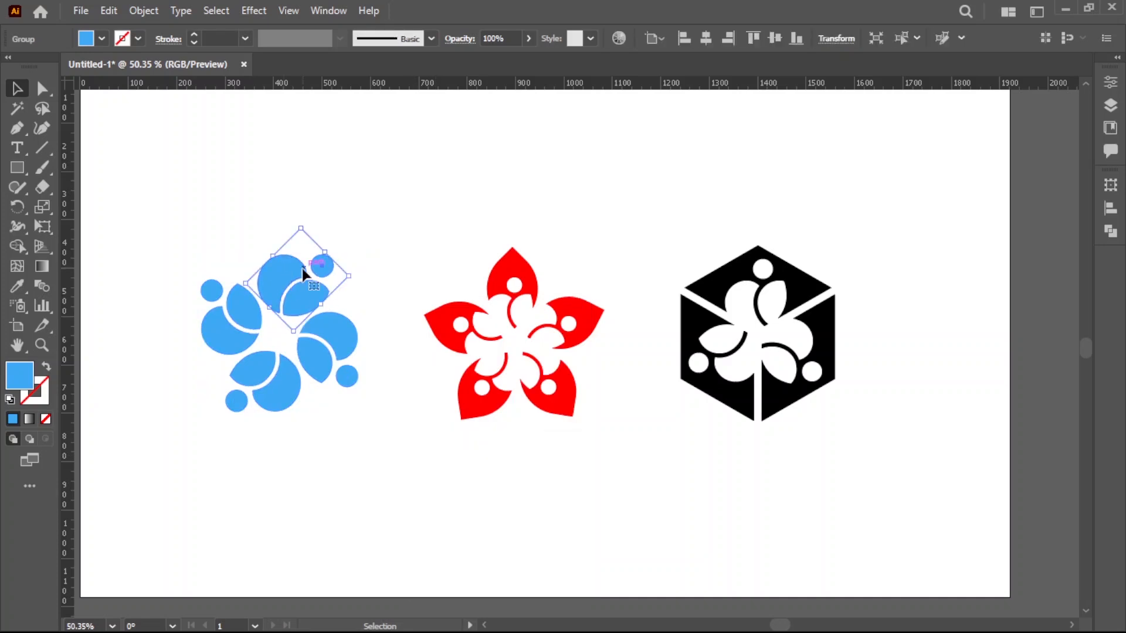
pyautogui.click(101, 39)
pyautogui.click(32, 127)
pyautogui.doubleClick(323, 333)
pyautogui.doubleClick(331, 413)
pyautogui.click(334, 361)
pyautogui.click(101, 39)
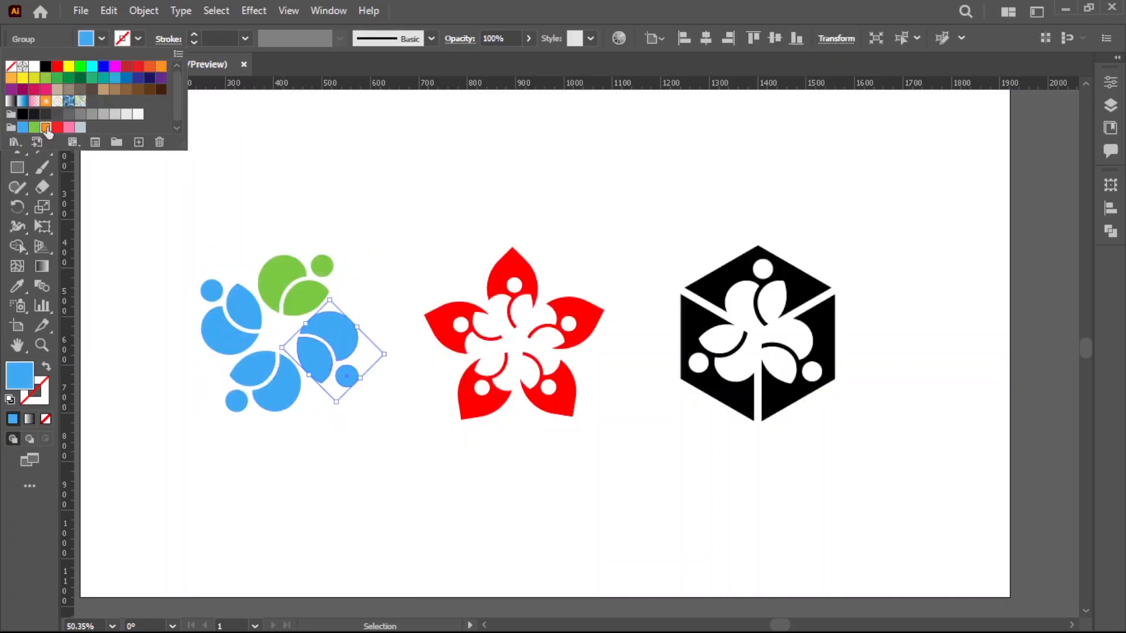
pyautogui.click(45, 127)
# Step: Recolour the ring's bottom figure pink
pyautogui.click(273, 394)
pyautogui.click(101, 39)
pyautogui.click(69, 127)
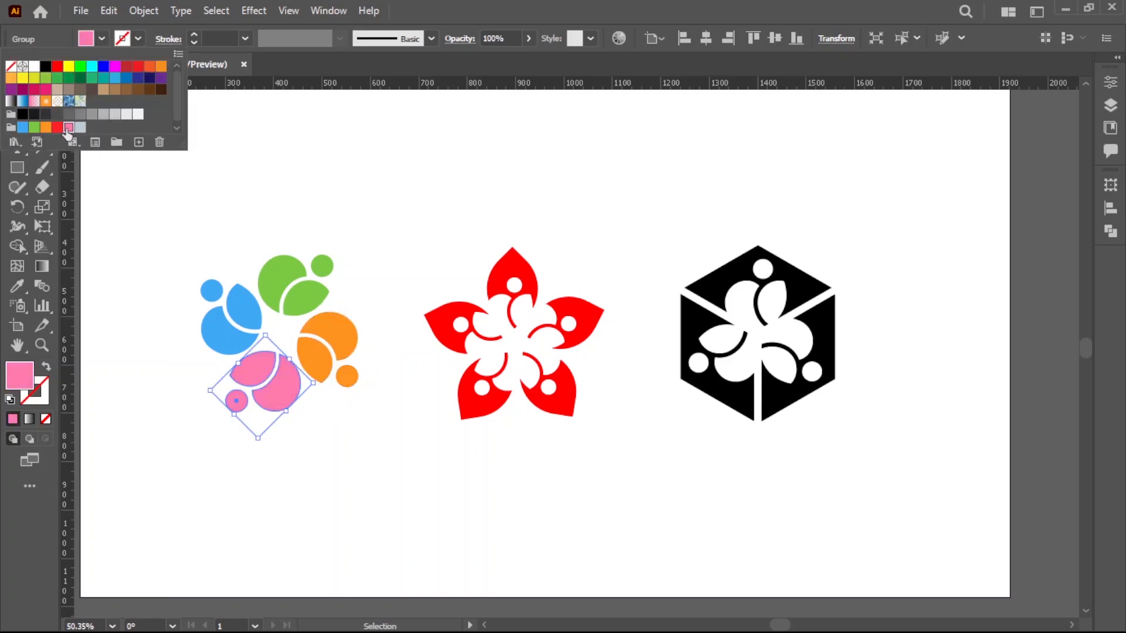
pyautogui.click(375, 217)
# Step: Ungroup the red flower and fill all five petals with the light blue swatch
pyautogui.click(507, 277)
pyautogui.rightClick(472, 259)
pyautogui.click(525, 402)
pyautogui.click(435, 162)
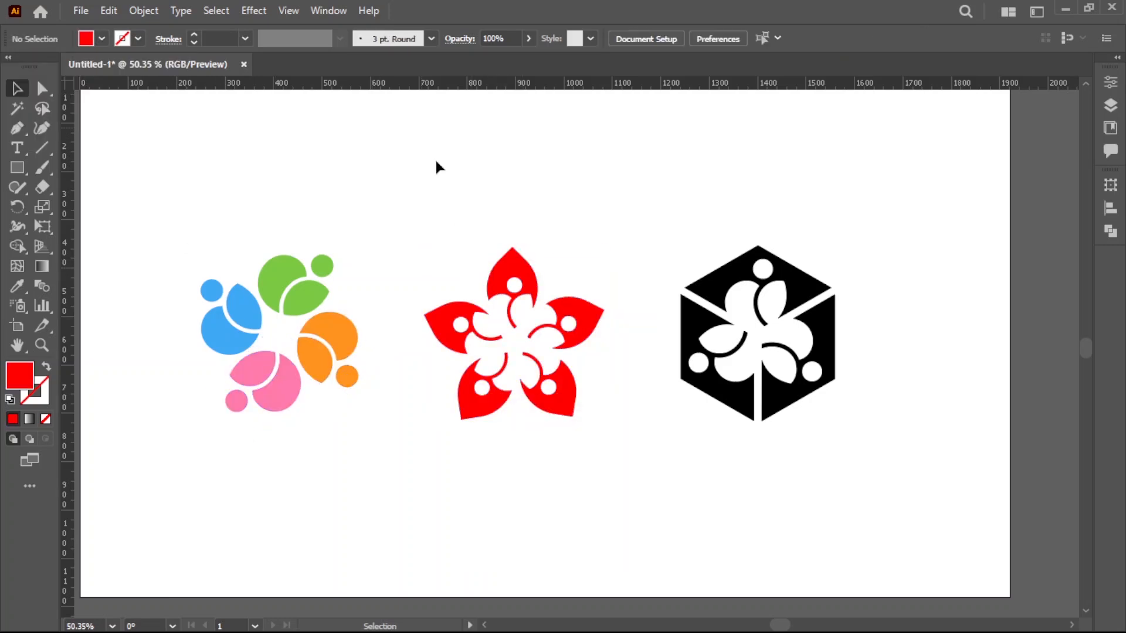
pyautogui.click(567, 409)
pyautogui.click(102, 40)
pyautogui.click(34, 127)
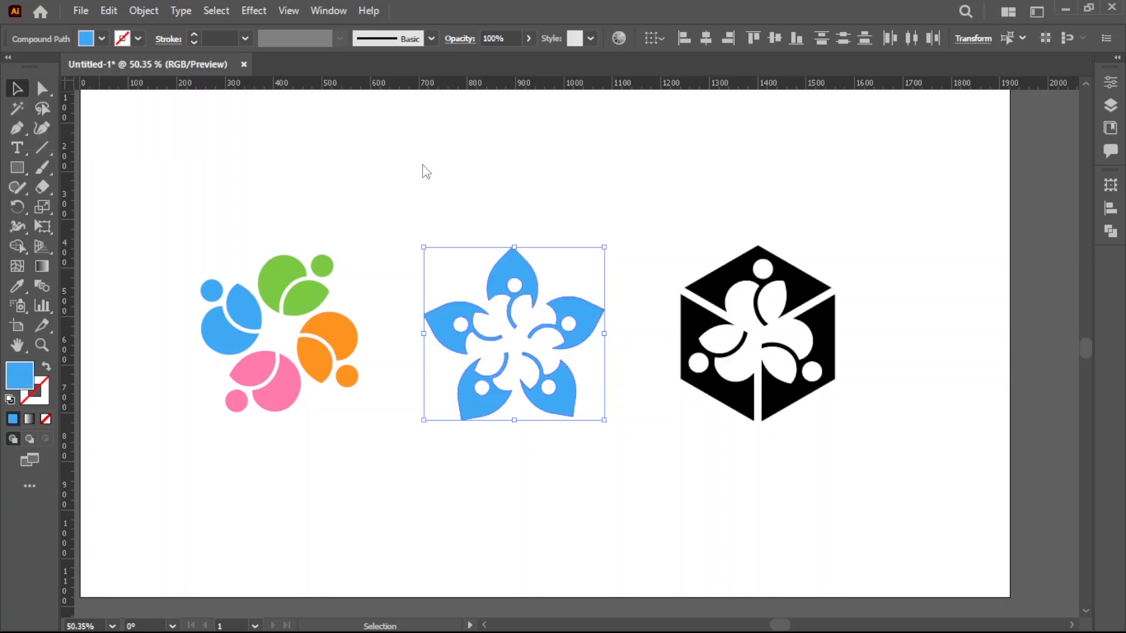
pyautogui.click(426, 171)
# Step: Recolour the flower's right petal green and its lower-right petal orange
pyautogui.click(509, 268)
pyautogui.click(577, 320)
pyautogui.click(102, 39)
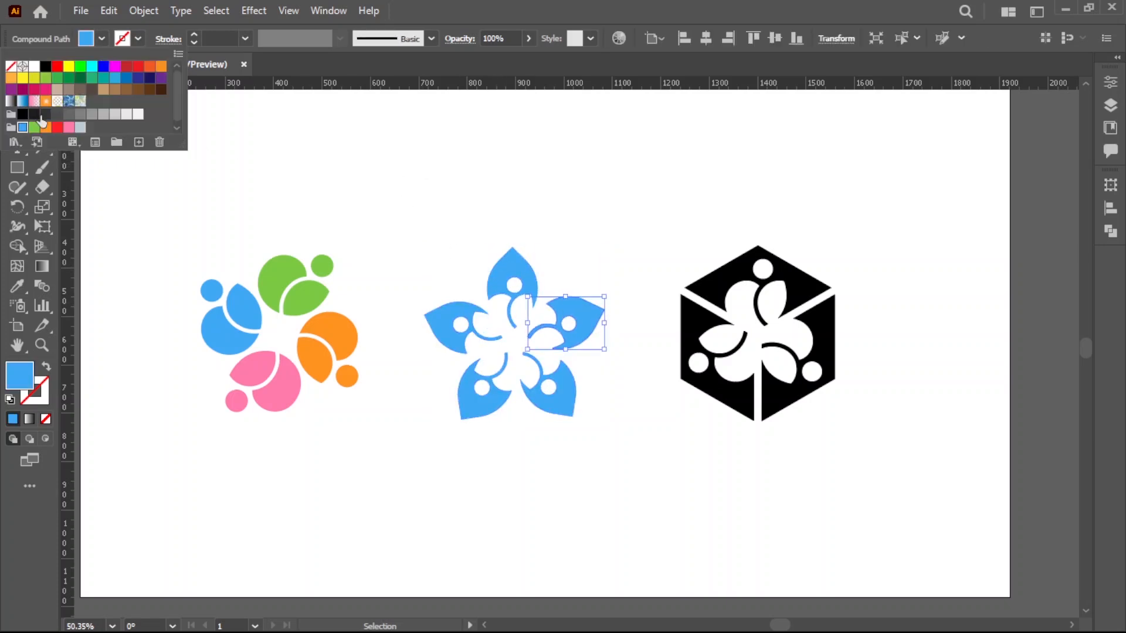
pyautogui.click(34, 127)
pyautogui.click(558, 393)
pyautogui.click(102, 39)
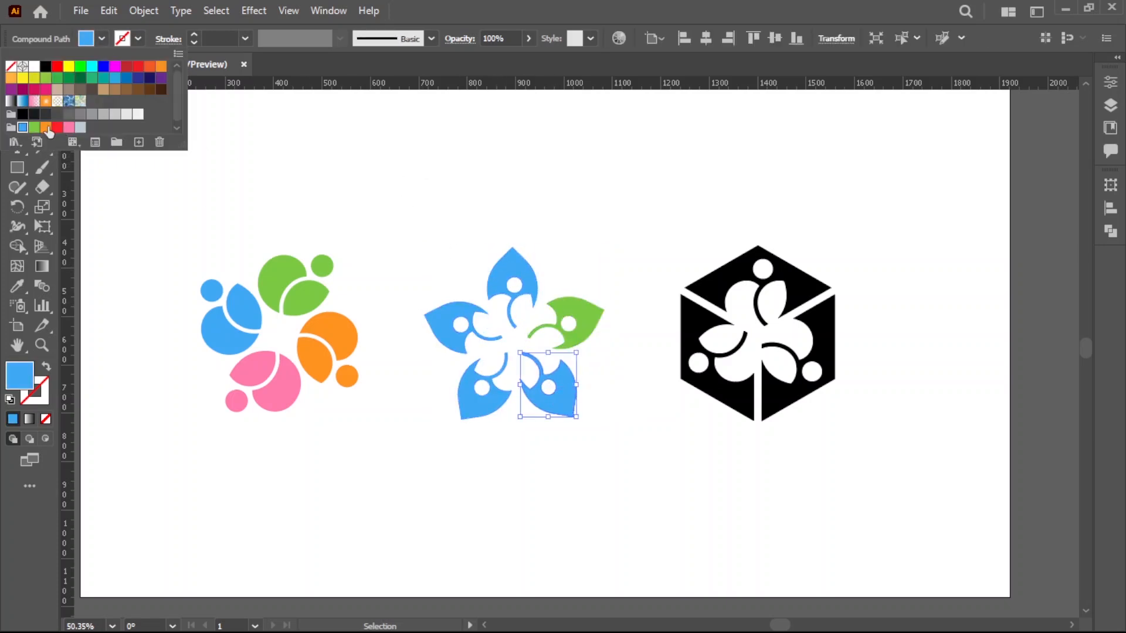
pyautogui.click(46, 127)
# Step: Recolour the flower's lower-left petal pink and its left petal purple (R=147 G=39 B=143)
pyautogui.click(482, 386)
pyautogui.click(102, 39)
pyautogui.click(69, 127)
pyautogui.click(446, 328)
pyautogui.click(101, 39)
pyautogui.click(10, 90)
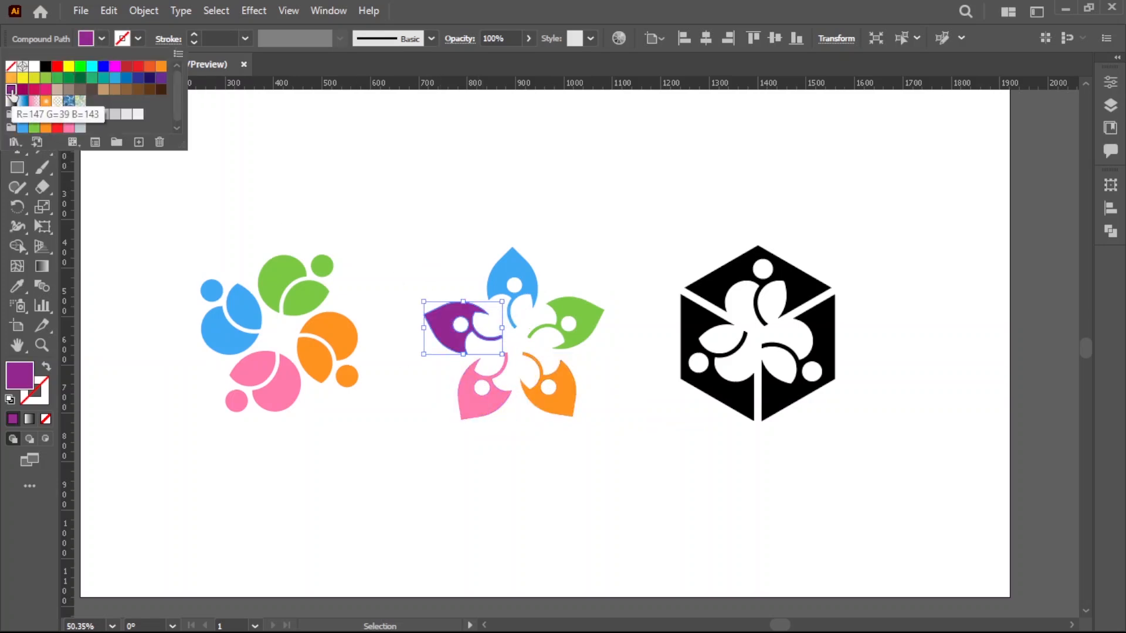
# Step: Fill the black hexagon logo with the light blue swatch and ungroup its rhombuses
pyautogui.click(711, 301)
pyautogui.click(101, 39)
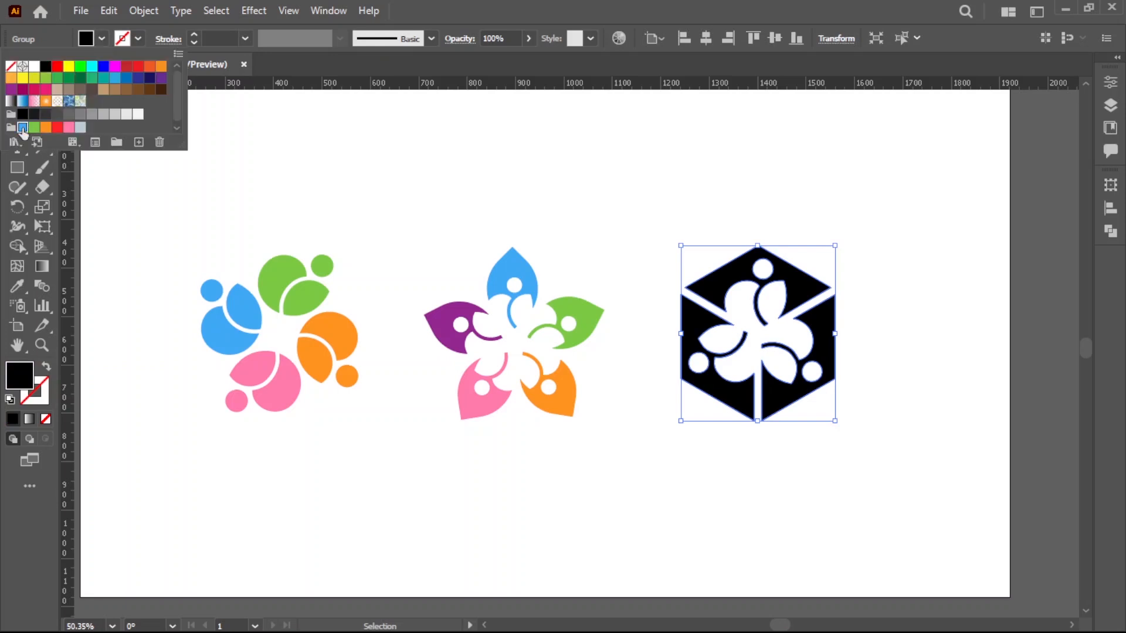
pyautogui.click(22, 127)
pyautogui.rightClick(827, 337)
pyautogui.click(818, 475)
# Step: Recolour the hexagon's right rhombus green and its left rhombus orange
pyautogui.click(821, 333)
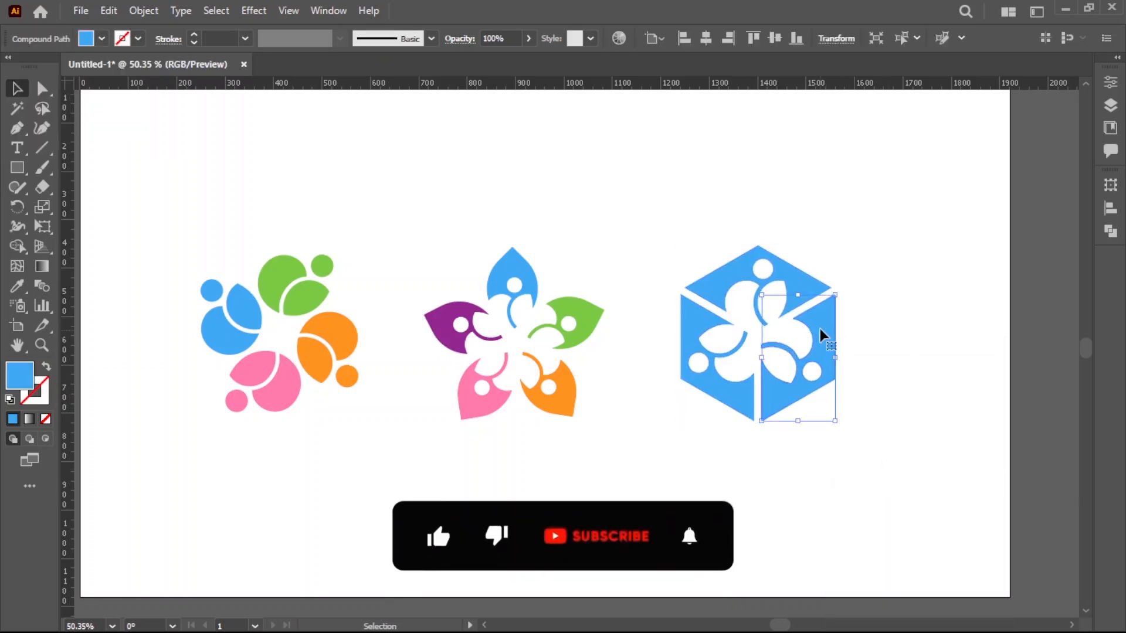
pyautogui.click(102, 39)
pyautogui.click(33, 127)
pyautogui.click(720, 399)
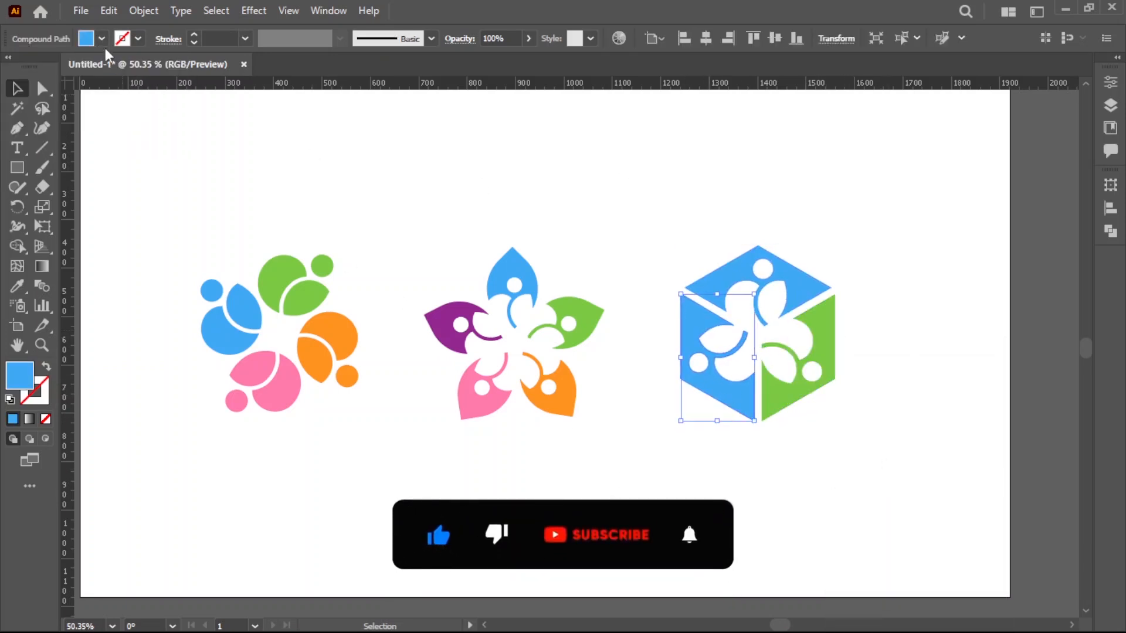
pyautogui.click(102, 39)
pyautogui.click(43, 128)
pyautogui.click(652, 320)
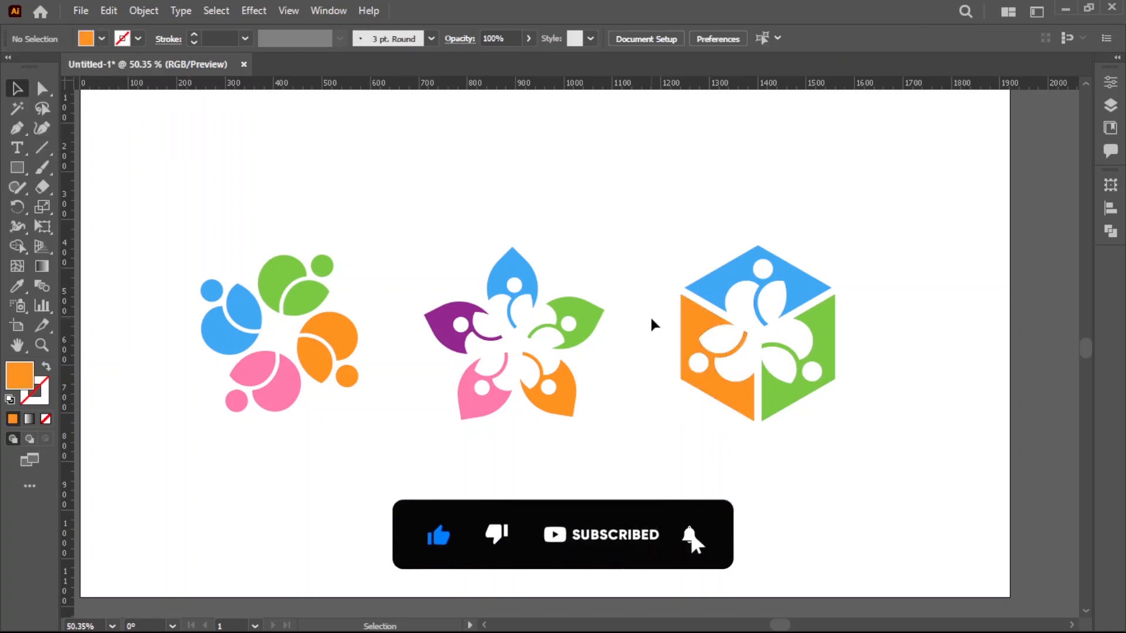
# Step: Group the pieces of each logo separately: the hexagon, the five-petal flower and the figure ring
pyautogui.moveTo(637, 238); pyautogui.dragTo(916, 415)
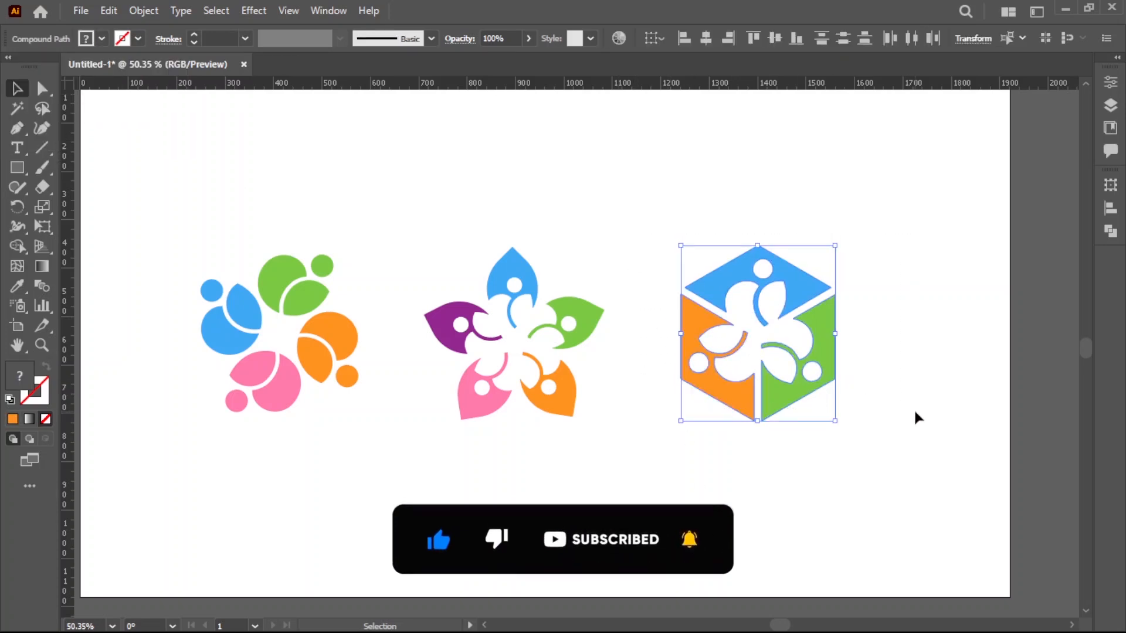
pyautogui.click(147, 11)
pyautogui.click(193, 97)
pyautogui.click(514, 261)
pyautogui.click(143, 12)
pyautogui.click(202, 99)
pyautogui.moveTo(188, 234); pyautogui.dragTo(328, 375)
pyautogui.click(144, 12)
pyautogui.click(200, 98)
pyautogui.click(649, 431)
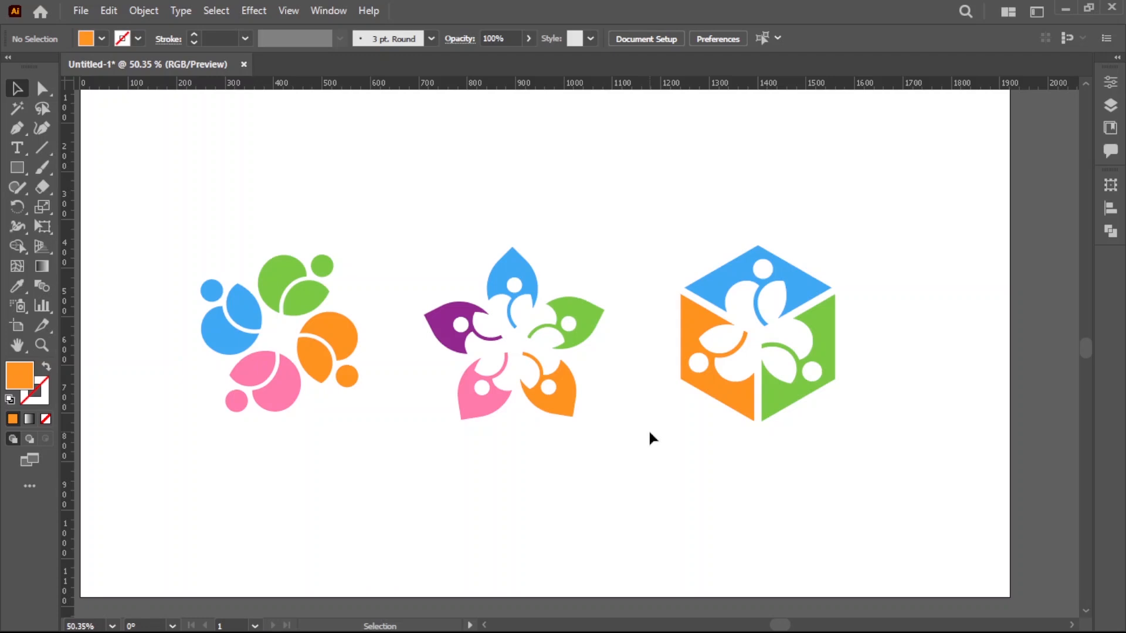
# Step: Draw a 1920 × 1080 px rectangle and centre it horizontally and vertically on the artboard
pyautogui.scroll(-2, 649, 428)
pyautogui.scroll(1, 627, 414)
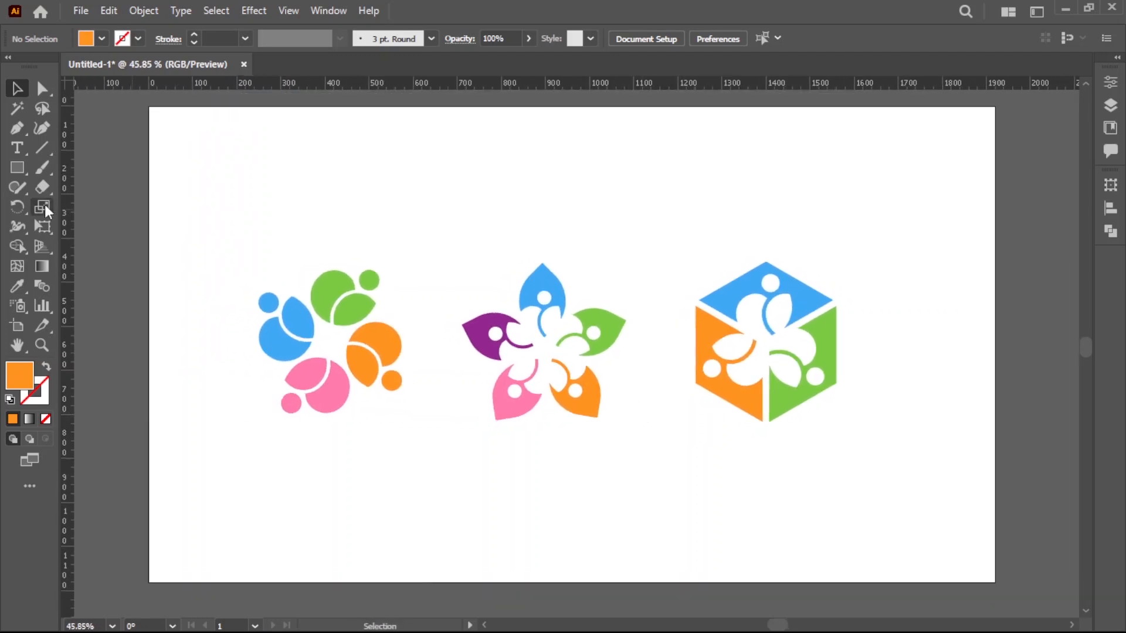
pyautogui.click(17, 167)
pyautogui.click(228, 223)
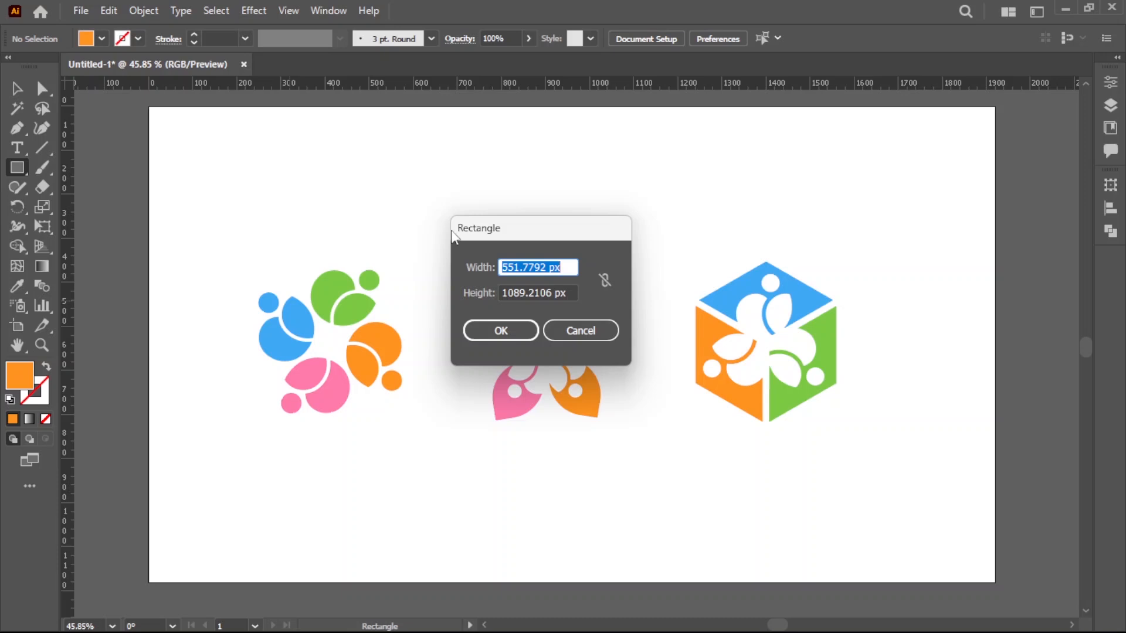
pyautogui.write('1920')
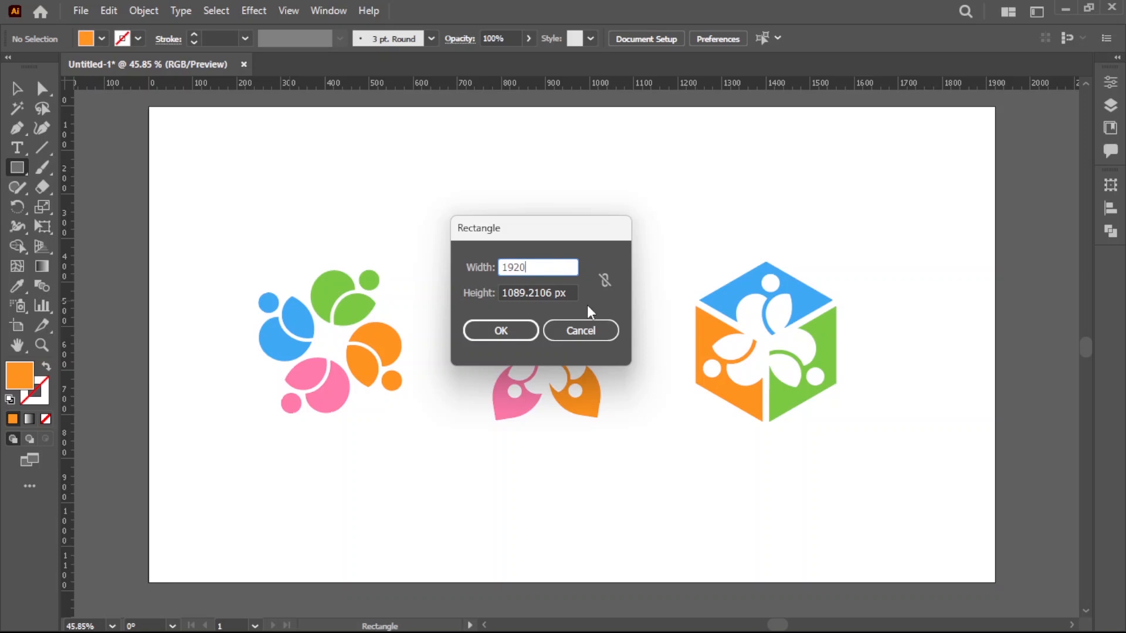
pyautogui.press('Tab')
pyautogui.write('1080')
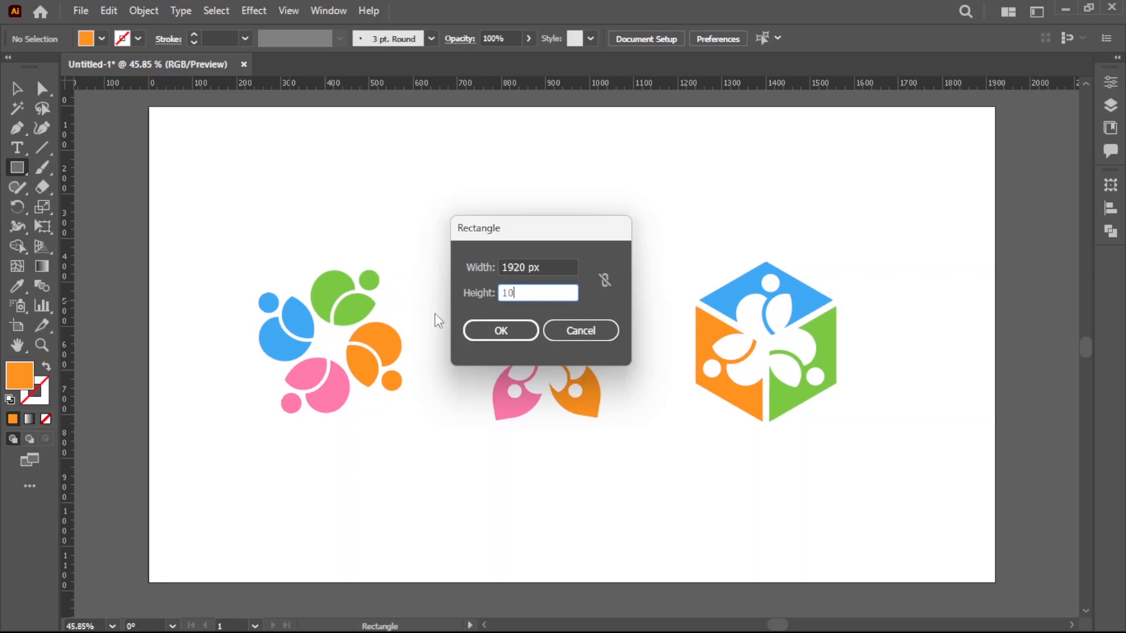
pyautogui.click(493, 332)
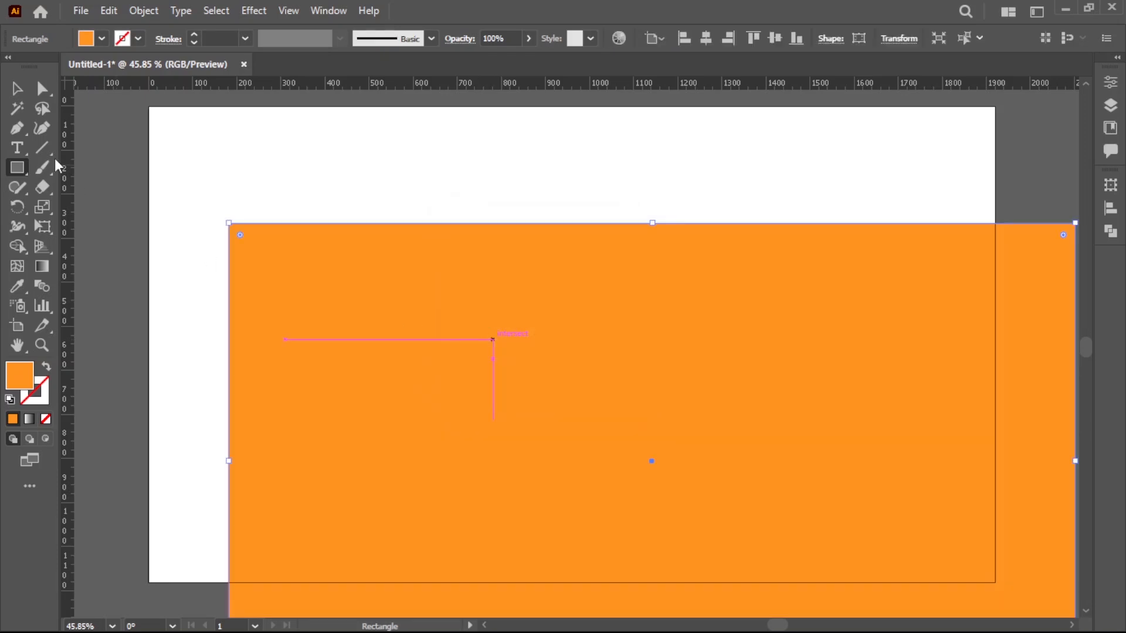
pyautogui.click(20, 95)
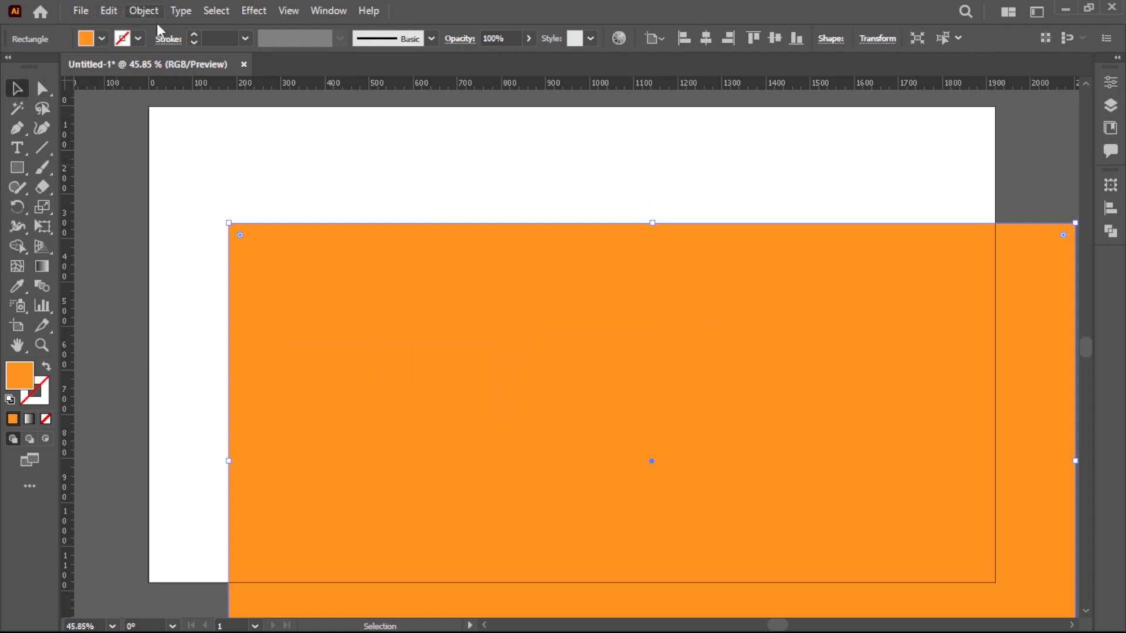
pyautogui.click(728, 40)
pyautogui.click(775, 38)
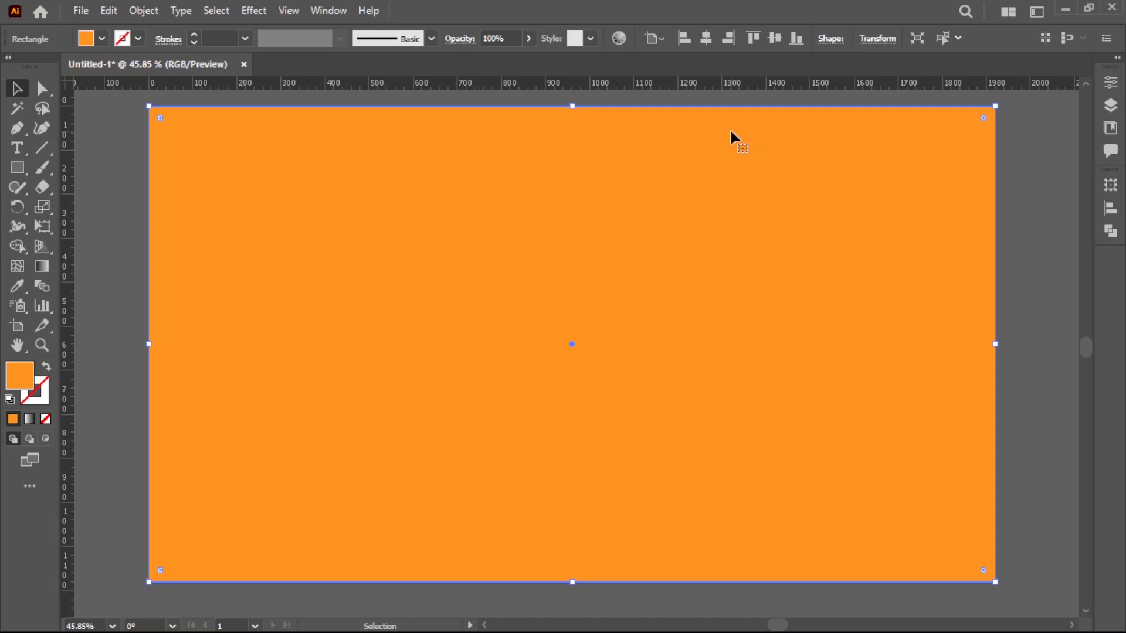
# Step: Split the orange rectangle into a grid of one row and 3 columns with a 0 px gutter
pyautogui.hotkey('alt', 'o')
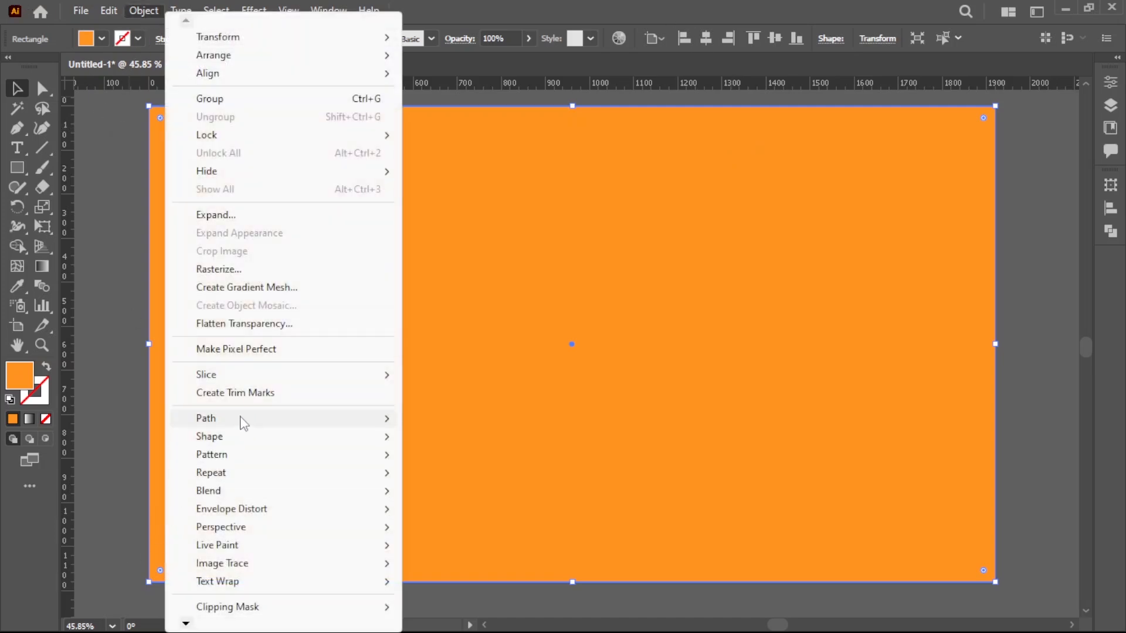
pyautogui.moveTo(243, 423)
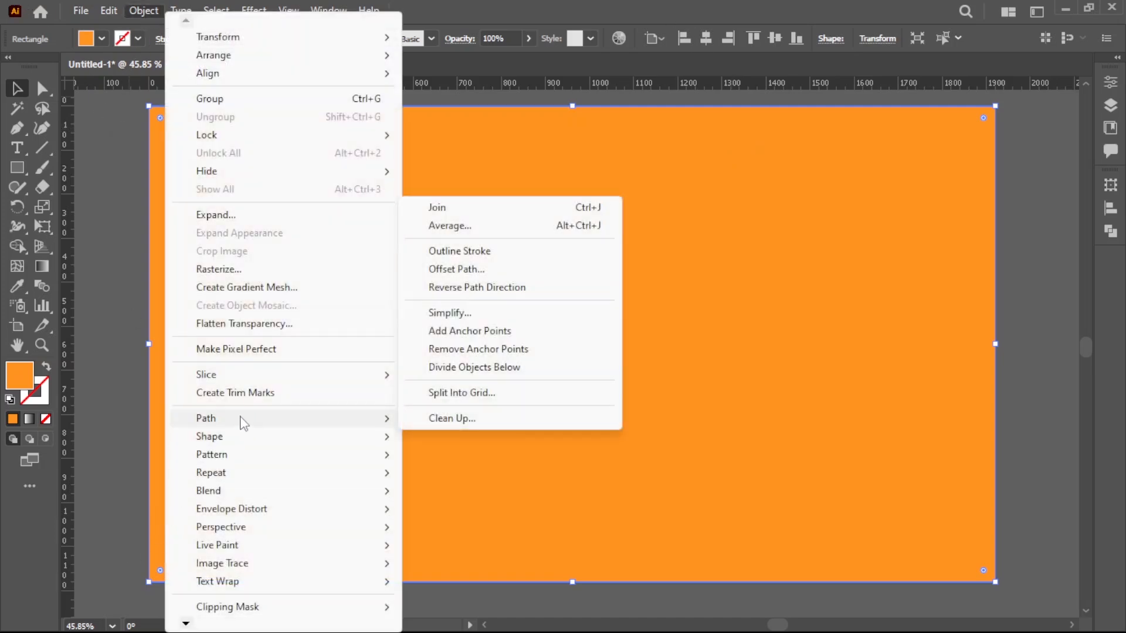
pyautogui.click(466, 393)
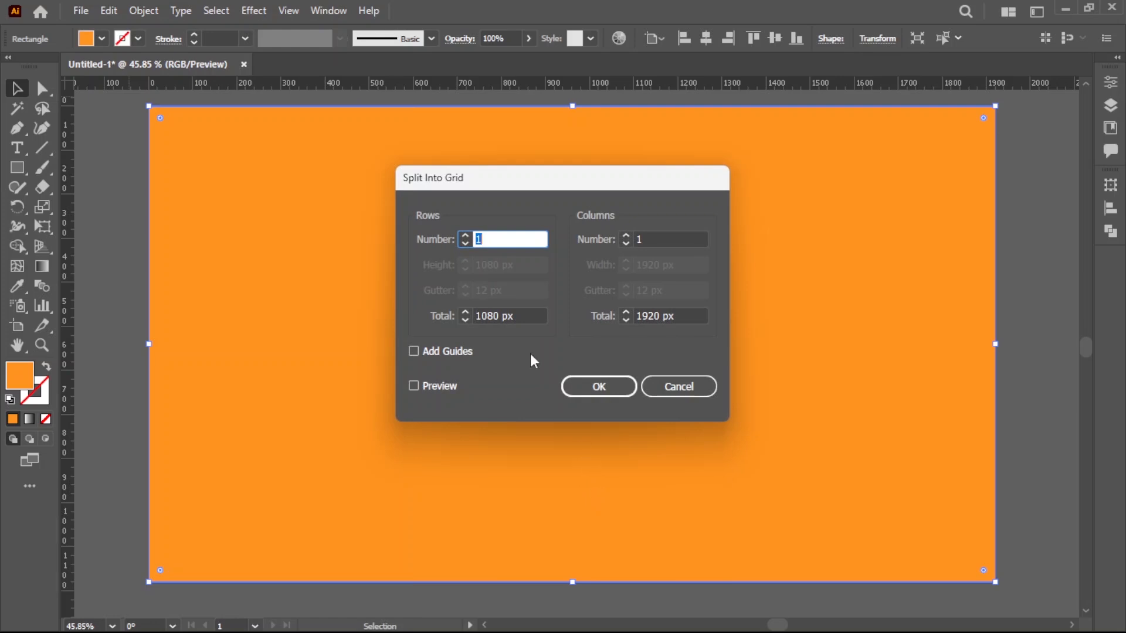
pyautogui.press('Tab')
pyautogui.write('3')
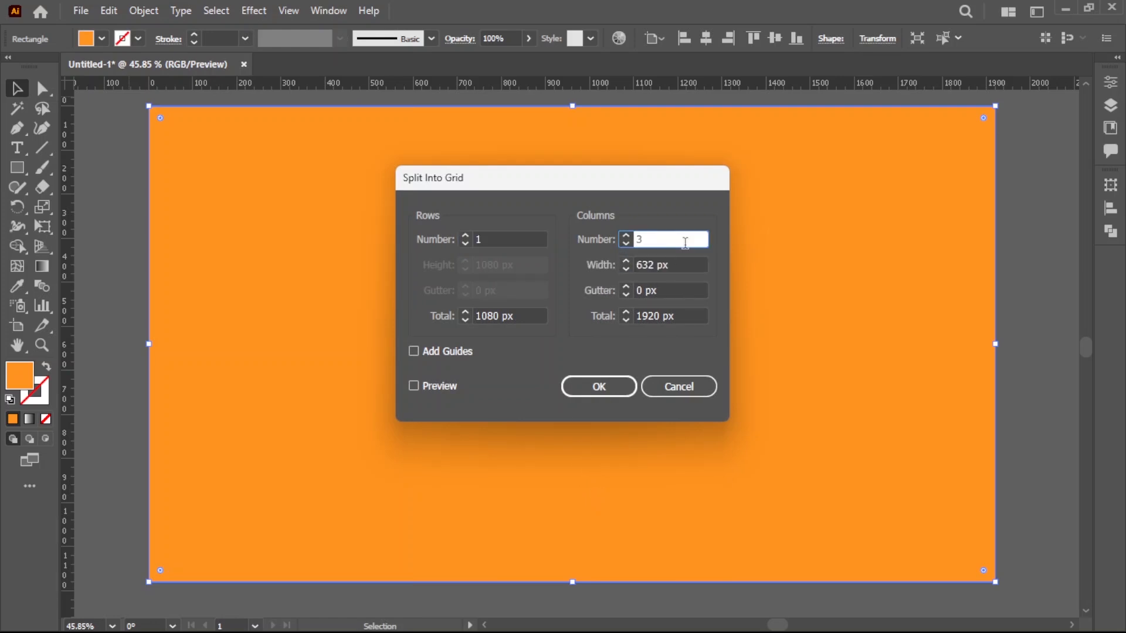
pyautogui.click(603, 386)
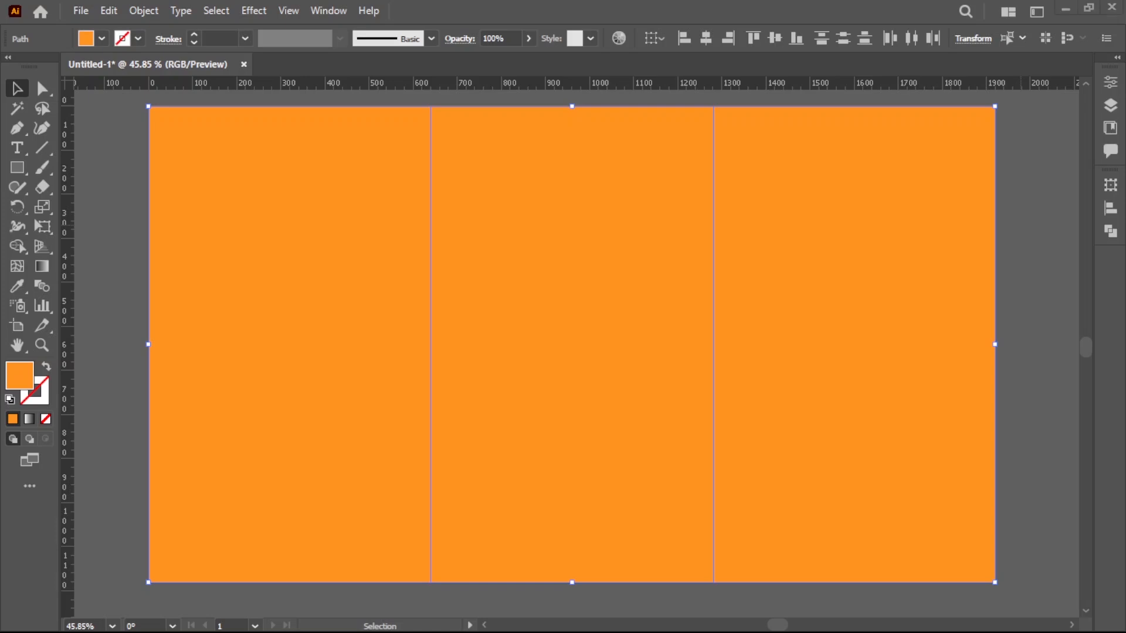
pyautogui.click(122, 264)
pyautogui.click(248, 281)
pyautogui.rightClick(248, 281)
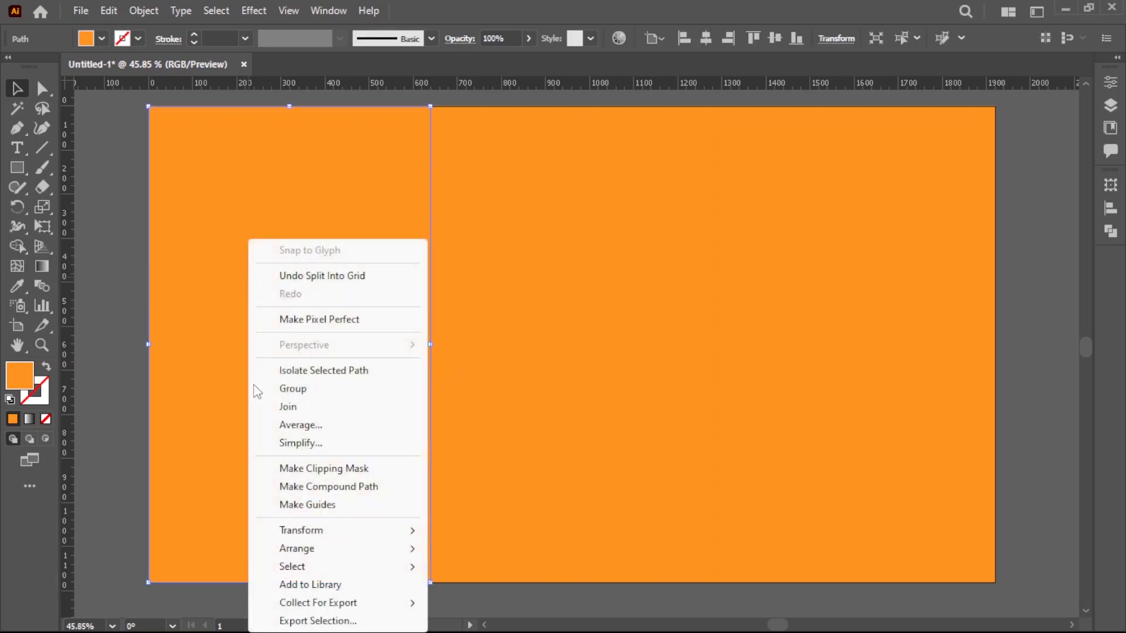
pyautogui.click(133, 313)
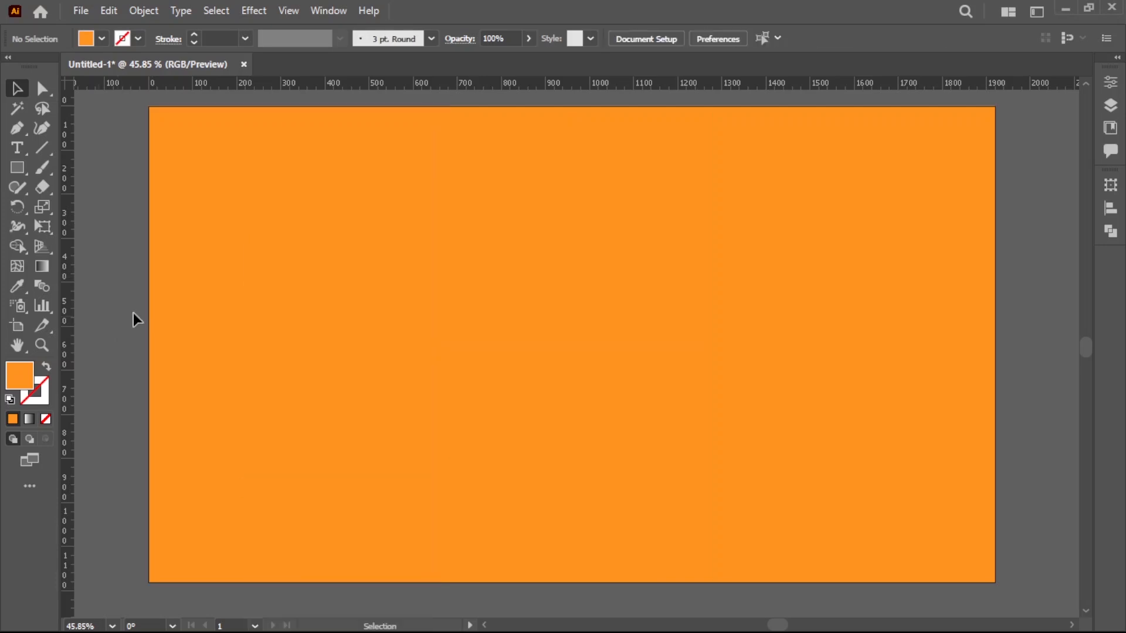
# Step: Fill the left column with the lightest grey swatch and send it behind the ring logo
pyautogui.click(223, 276)
pyautogui.click(101, 38)
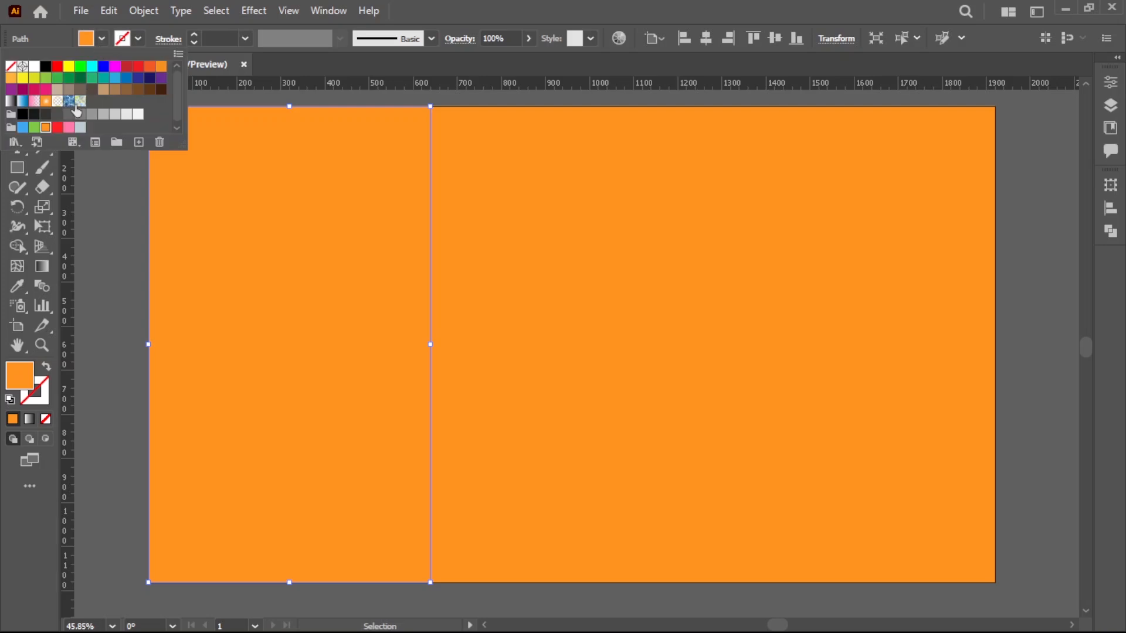
pyautogui.click(136, 118)
pyautogui.rightClick(264, 311)
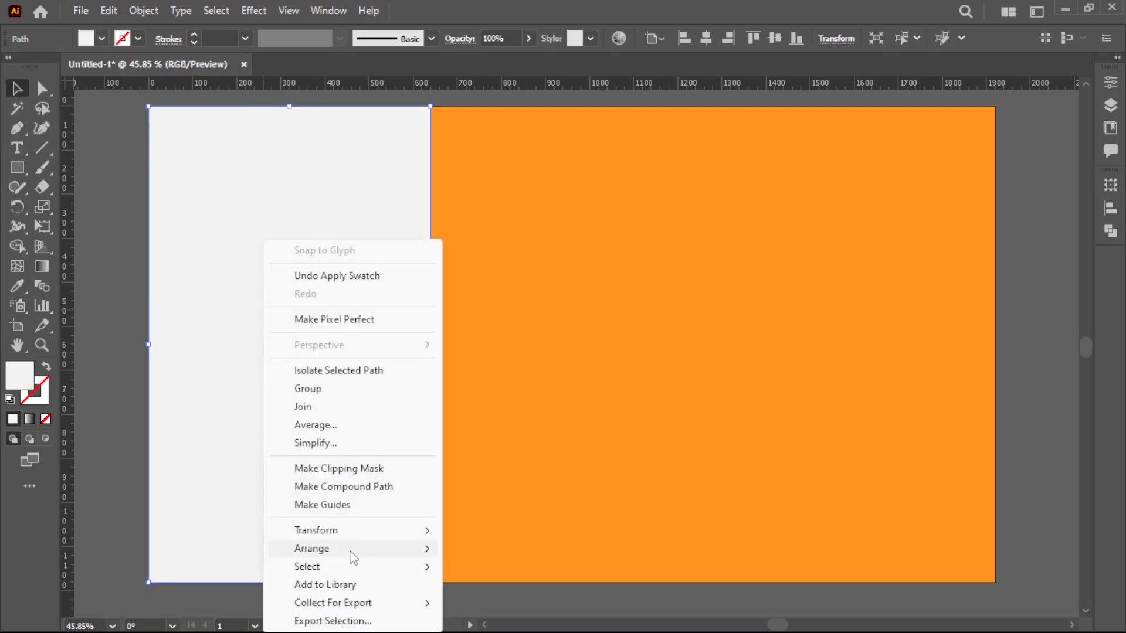
pyautogui.moveTo(354, 557)
pyautogui.click(516, 524)
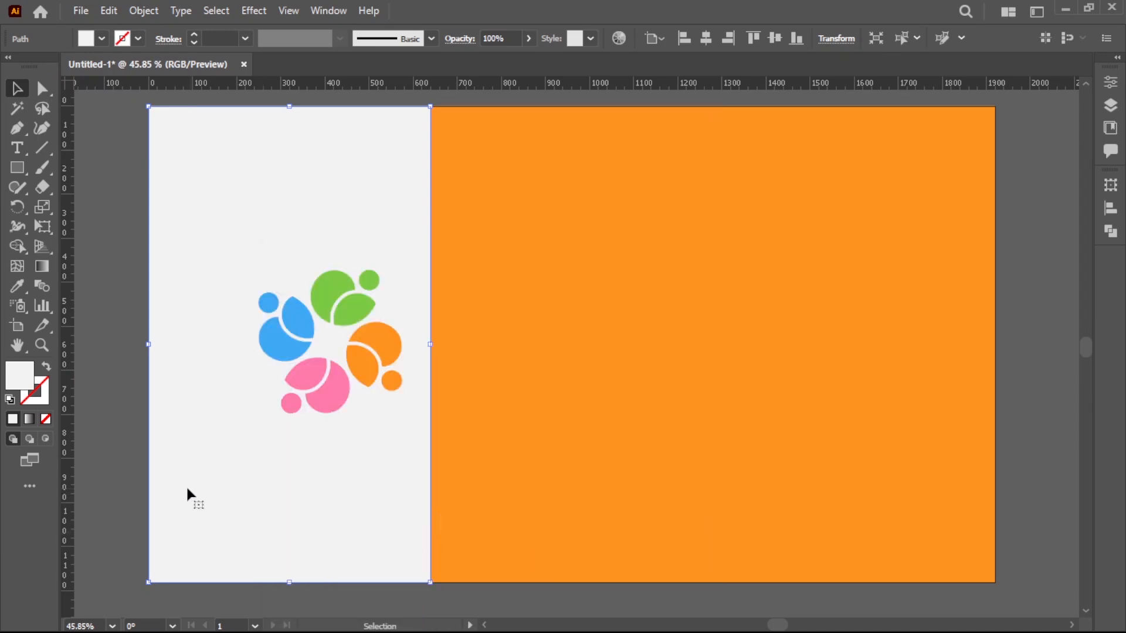
# Step: Fill the middle background column black and the right column white
pyautogui.click(123, 476)
pyautogui.click(581, 276)
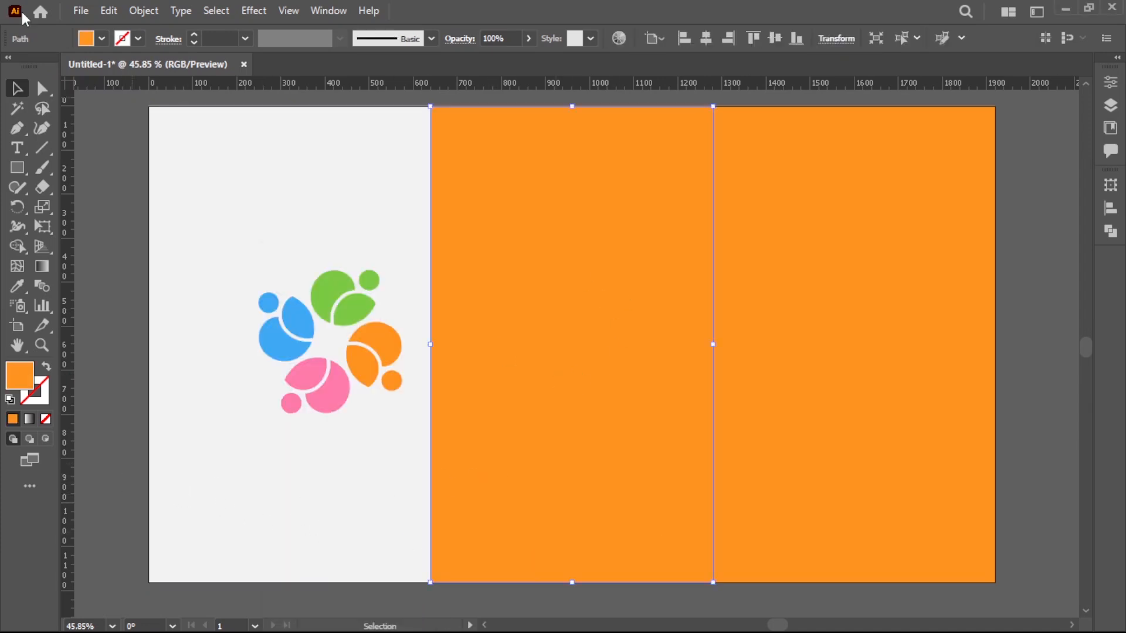
pyautogui.click(102, 38)
pyautogui.click(43, 70)
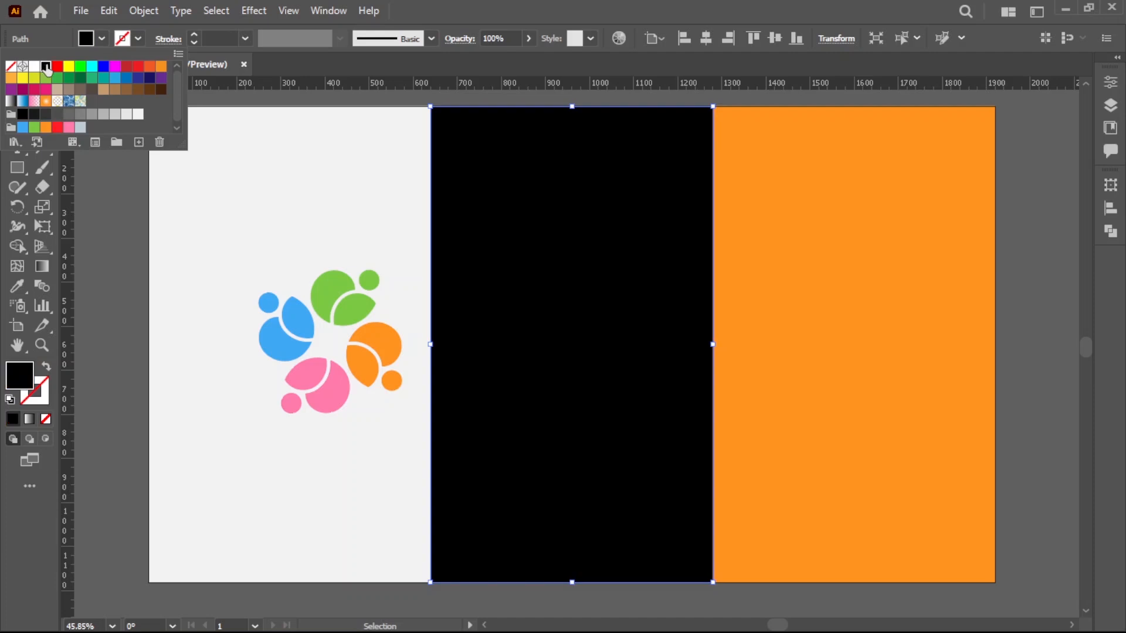
pyautogui.click(764, 262)
pyautogui.click(102, 38)
pyautogui.click(33, 66)
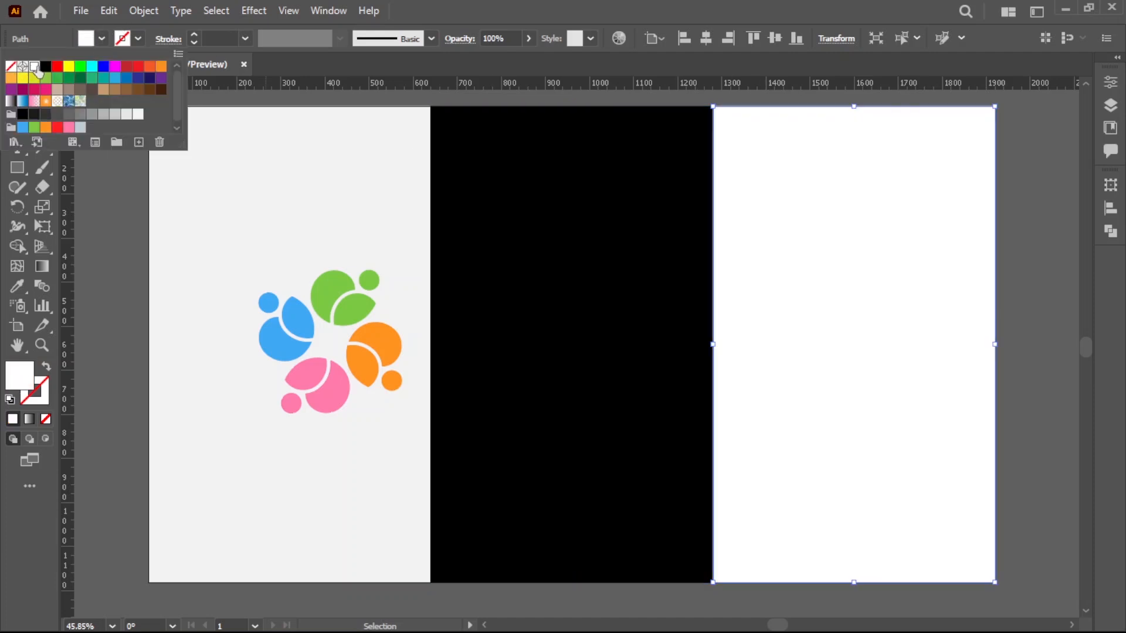
# Step: Place a vertical ruler guide through the centre of each of the three columns and a horizontal guide across their middle
pyautogui.click(201, 226)
pyautogui.moveTo(68, 304); pyautogui.dragTo(273, 240)
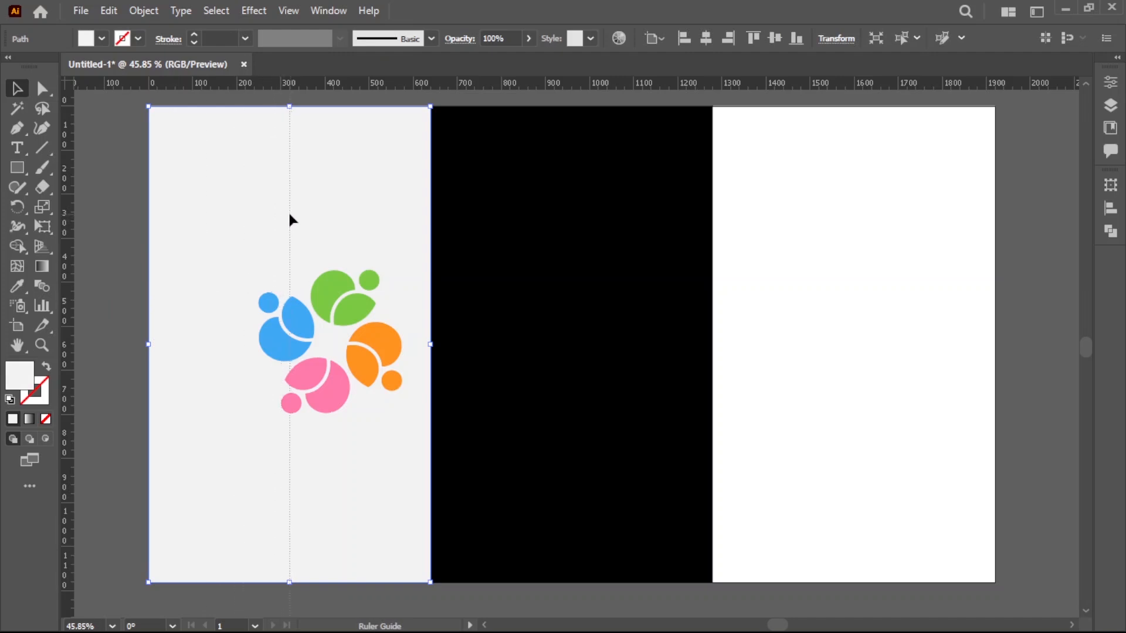
pyautogui.moveTo(290, 220); pyautogui.dragTo(283, 346)
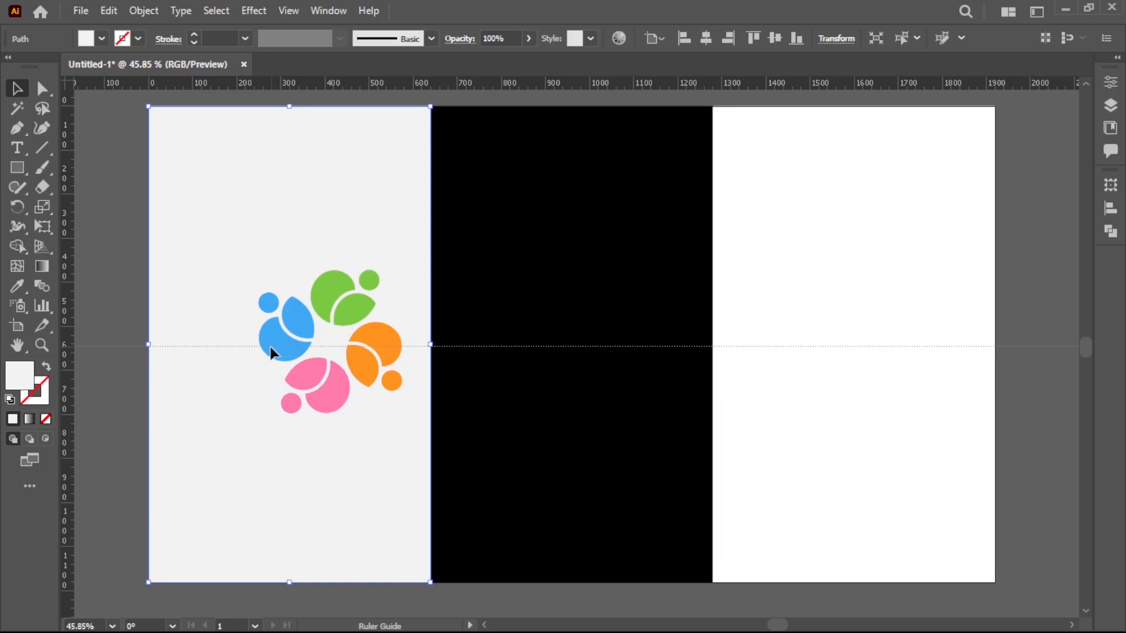
pyautogui.press('Delete')
pyautogui.click(519, 240)
pyautogui.moveTo(70, 287); pyautogui.dragTo(572, 172)
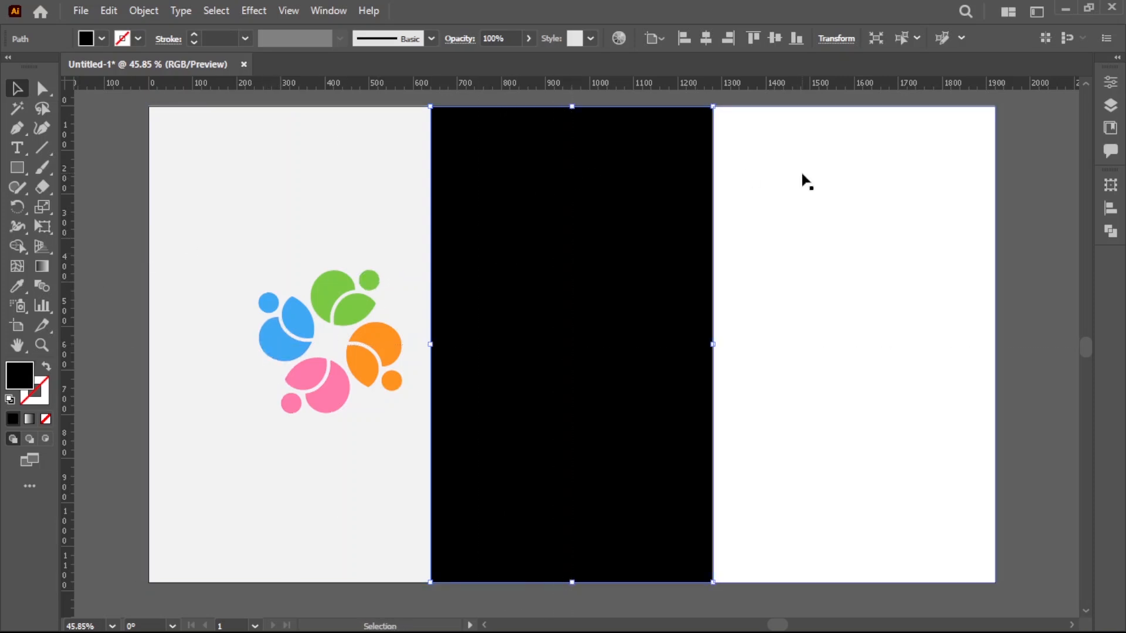
pyautogui.click(804, 175)
pyautogui.moveTo(68, 255); pyautogui.dragTo(854, 125)
# Step: Lock the three background columns together and show the guides
pyautogui.click(1026, 237)
pyautogui.click(377, 183)
pyautogui.keyDown('shift'); pyautogui.click(530, 157); pyautogui.keyUp('shift')
pyautogui.keyDown('shift'); pyautogui.click(796, 166); pyautogui.keyUp('shift')
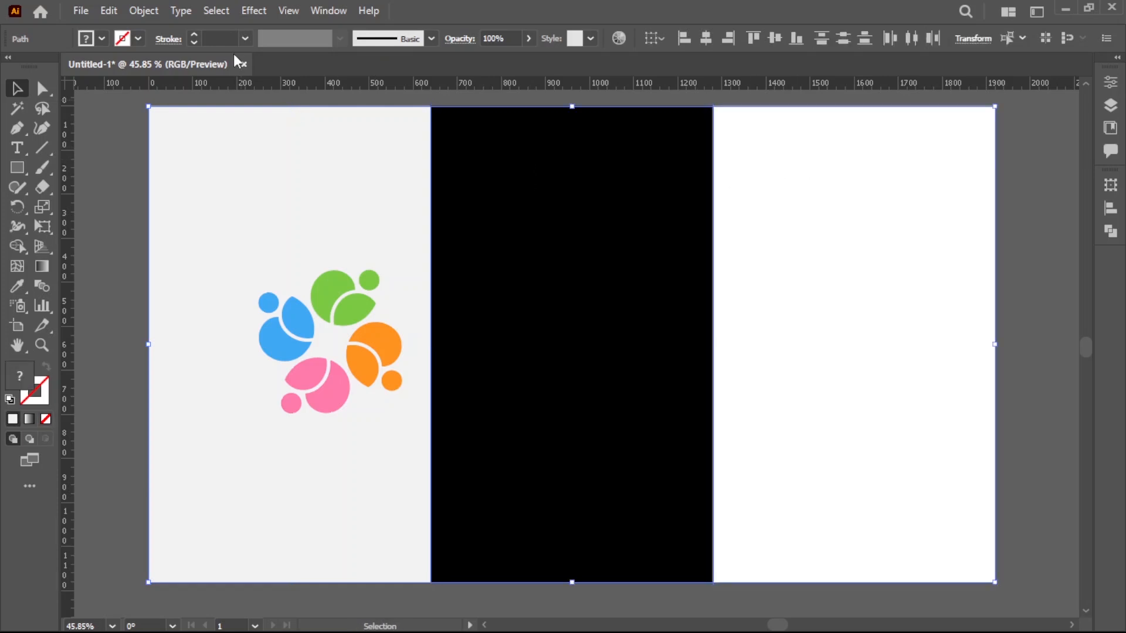
pyautogui.click(144, 11)
pyautogui.moveTo(211, 140)
pyautogui.click(434, 134)
pyautogui.rightClick(116, 193)
pyautogui.click(185, 350)
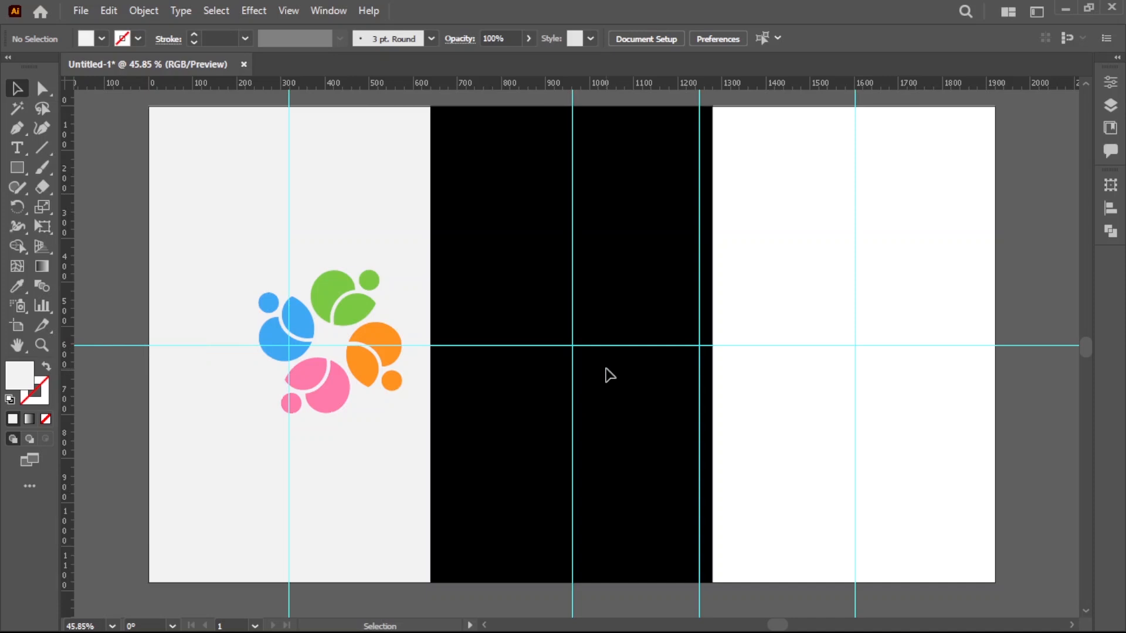
# Step: Unlock the guides, delete the stray vertical guide near the black column's right edge, and lock the guides again
pyautogui.rightClick(1012, 402)
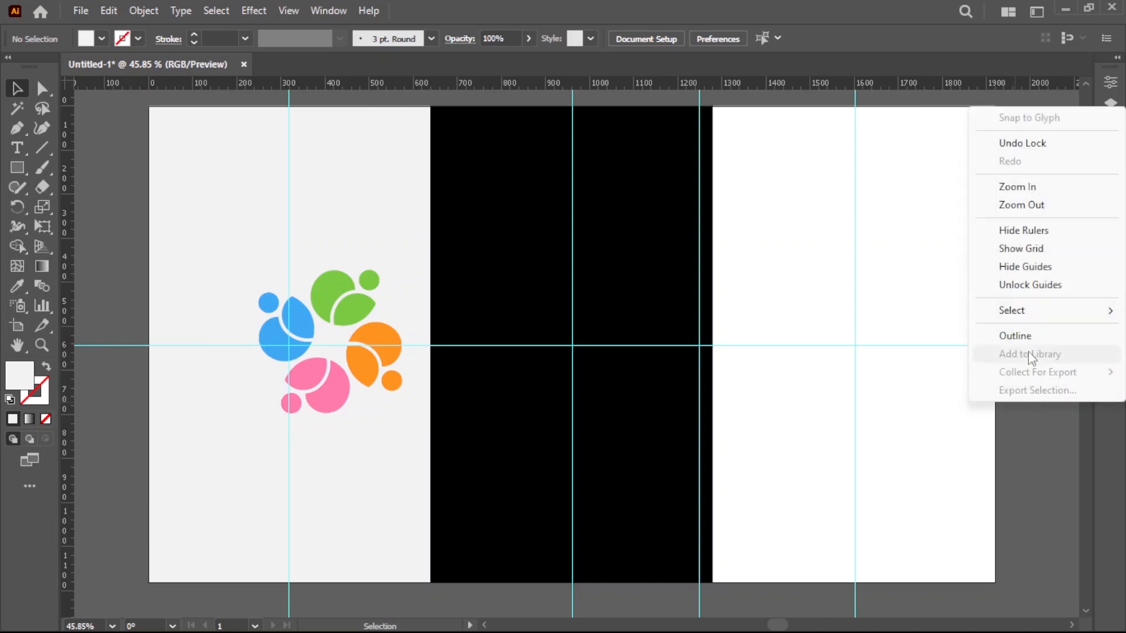
pyautogui.click(1040, 284)
pyautogui.click(696, 604)
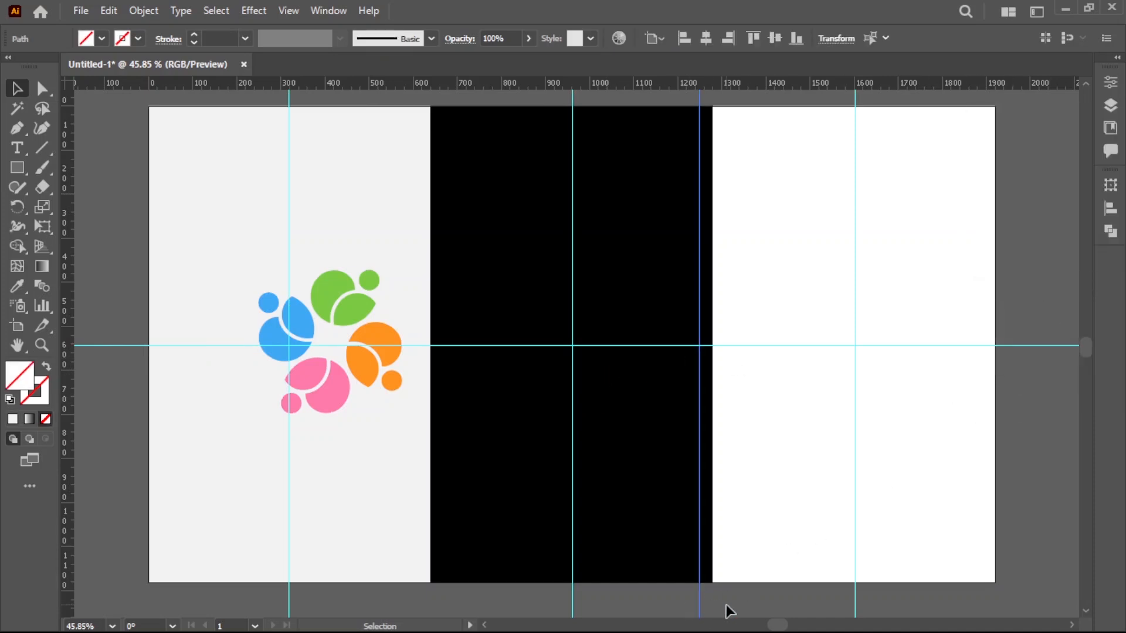
pyautogui.press('Delete')
pyautogui.rightClick(1017, 459)
pyautogui.click(1035, 403)
# Step: Move the ring logo to the centre of the grey column, aligning it vertically to the artboard centre and nudging it onto the vertical guide
pyautogui.moveTo(377, 347); pyautogui.dragTo(338, 332)
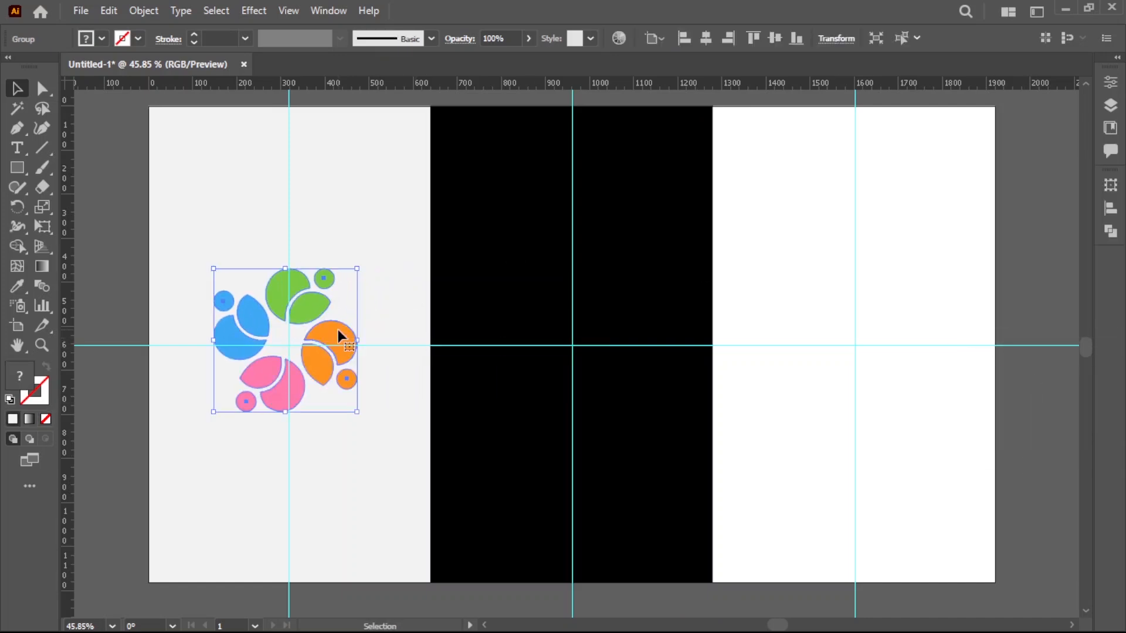
pyautogui.click(775, 38)
pyautogui.press('Right')
pyautogui.press('Right')
pyautogui.press('Right')
pyautogui.press('Right')
pyautogui.press('Right')
pyautogui.press('Right')
# Step: Select the five-petal flower logo hidden behind the black column and bring it to the front
pyautogui.moveTo(467, 305); pyautogui.dragTo(652, 428)
pyautogui.rightClick(637, 461)
pyautogui.moveTo(733, 377)
pyautogui.click(868, 377)
pyautogui.click(649, 460)
# Step: Centre the flower logo in the black column, aligning it vertically to the artboard centre and nudging it onto the vertical guide
pyautogui.click(607, 331)
pyautogui.moveTo(607, 332); pyautogui.dragTo(638, 331)
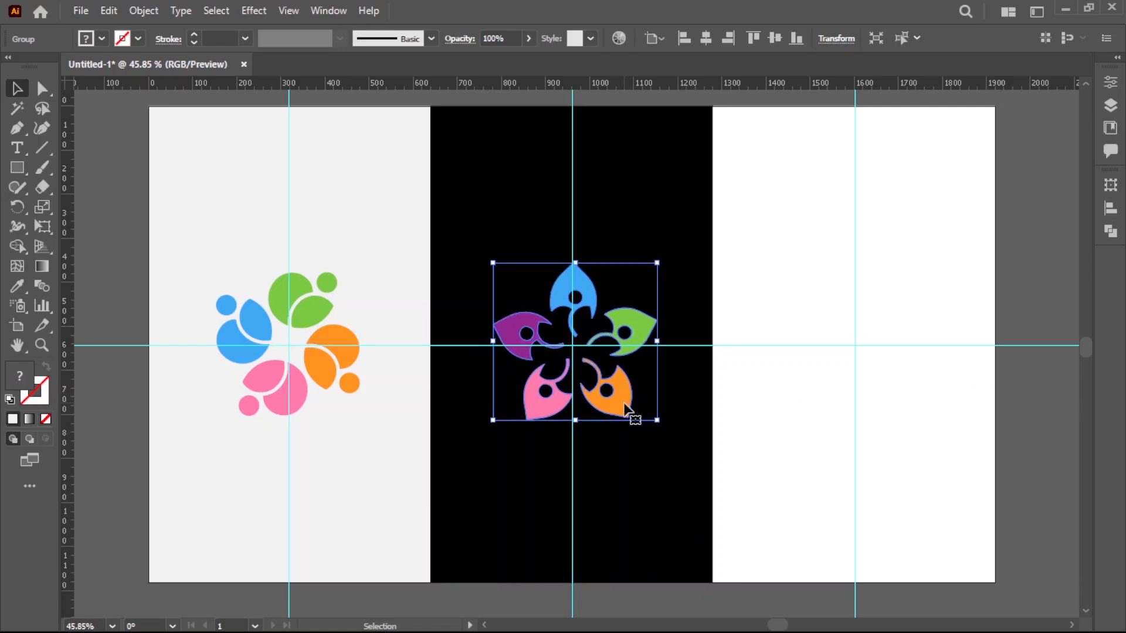
pyautogui.click(774, 40)
pyautogui.press('Left')
pyautogui.press('Left')
pyautogui.press('Left')
pyautogui.press('Left')
pyautogui.press('Left')
pyautogui.press('Left')
pyautogui.press('Left')
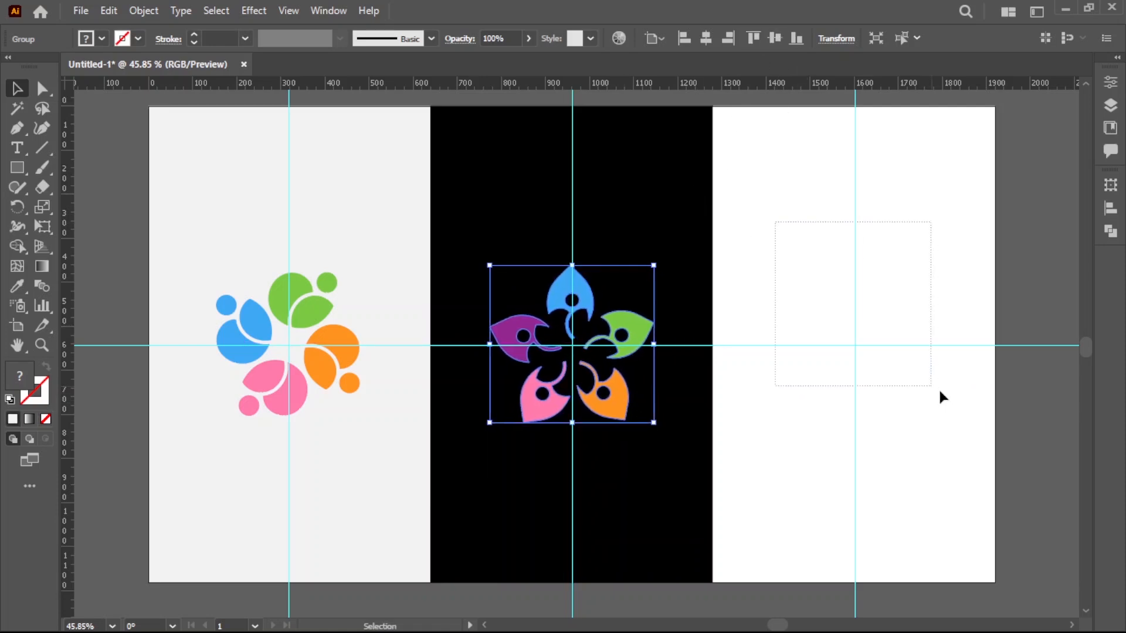
# Step: Bring the hexagon logo to the front and move it to the centre of the white column, aligned vertically to the artboard centre
pyautogui.moveTo(892, 353); pyautogui.dragTo(897, 381)
pyautogui.rightClick(900, 411)
pyautogui.moveTo(941, 329)
pyautogui.click(822, 330)
pyautogui.moveTo(821, 339); pyautogui.dragTo(909, 331)
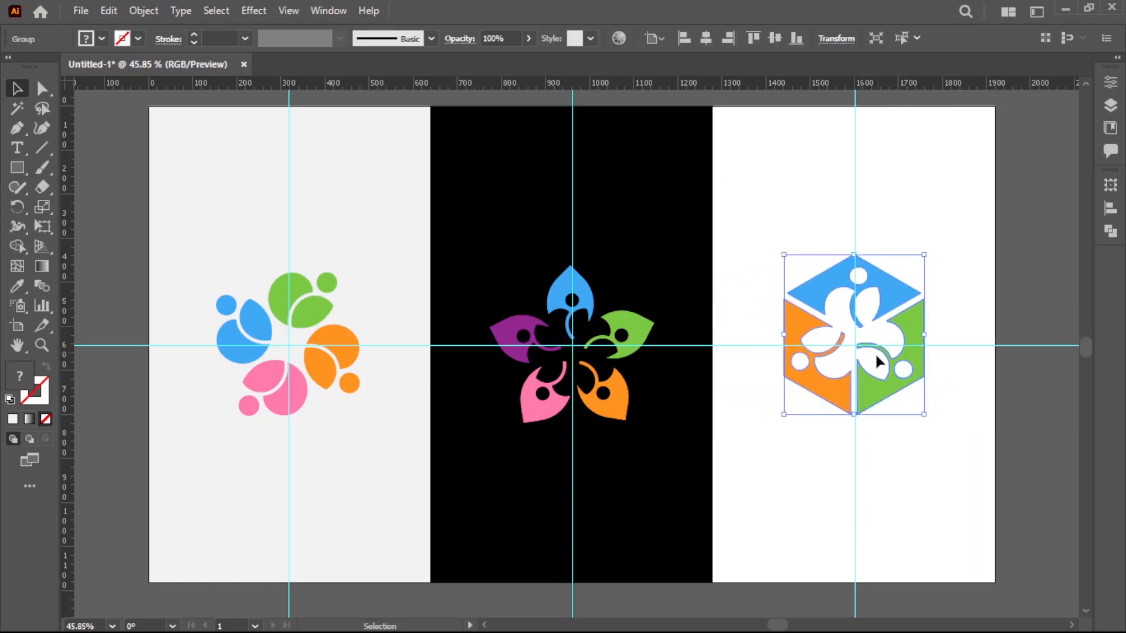
pyautogui.click(776, 39)
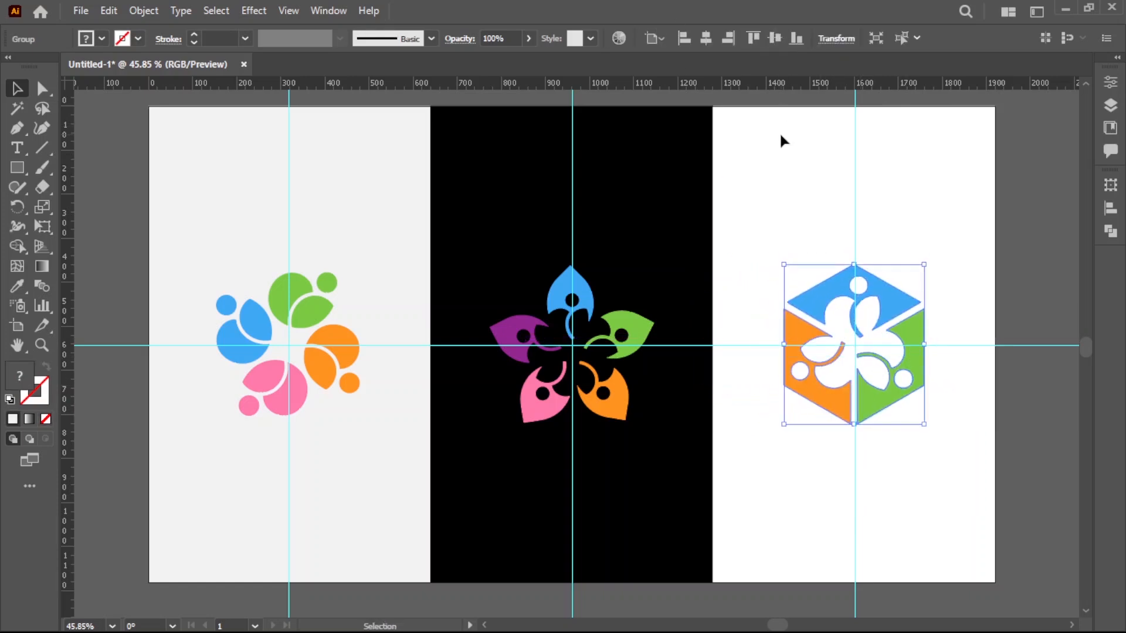
# Step: Deselect the hexagon logo and hide the guides
pyautogui.click(907, 467)
pyautogui.rightClick(909, 471)
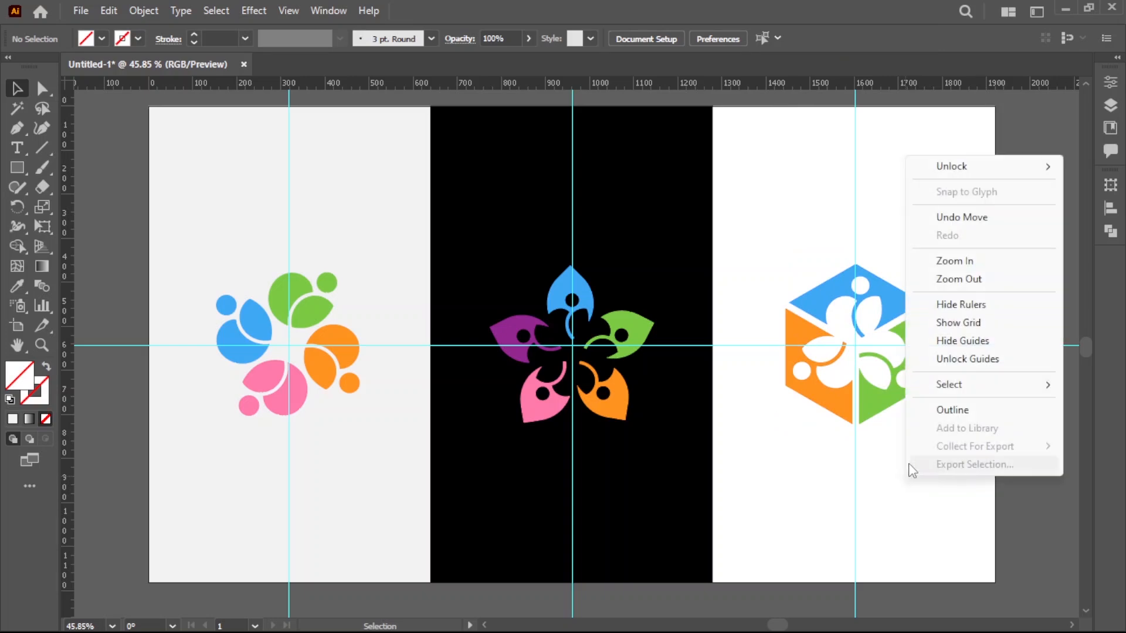
pyautogui.click(965, 343)
# Step: Scale the ring logo in the grey column uniformly to 75%
pyautogui.moveTo(202, 309); pyautogui.dragTo(398, 360)
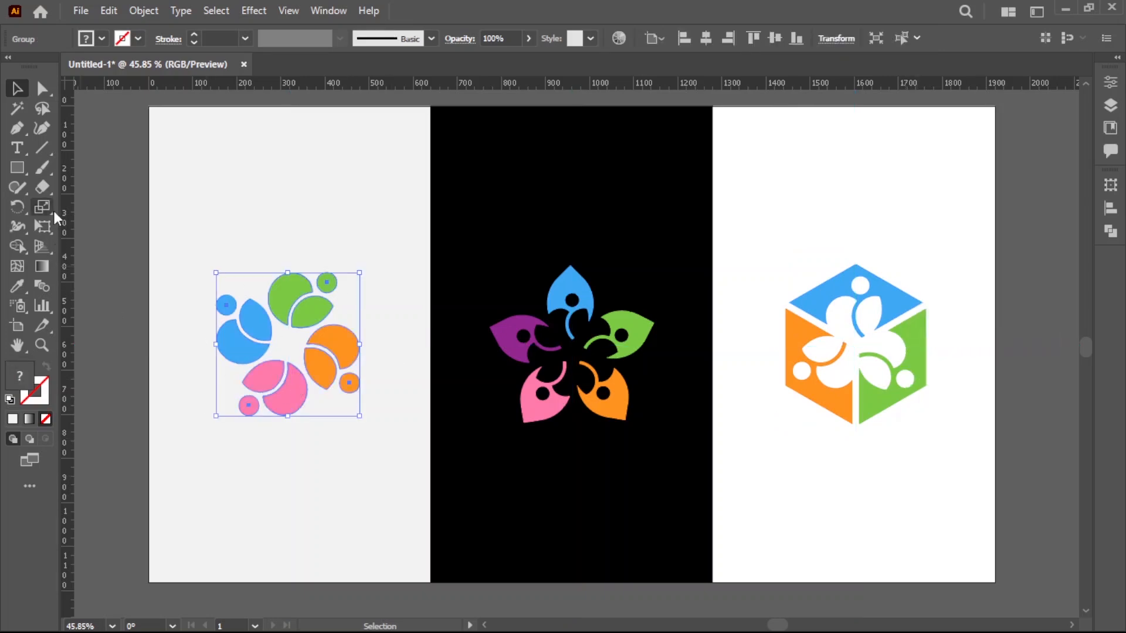
pyautogui.doubleClick(43, 208)
pyautogui.write('75')
pyautogui.click(523, 446)
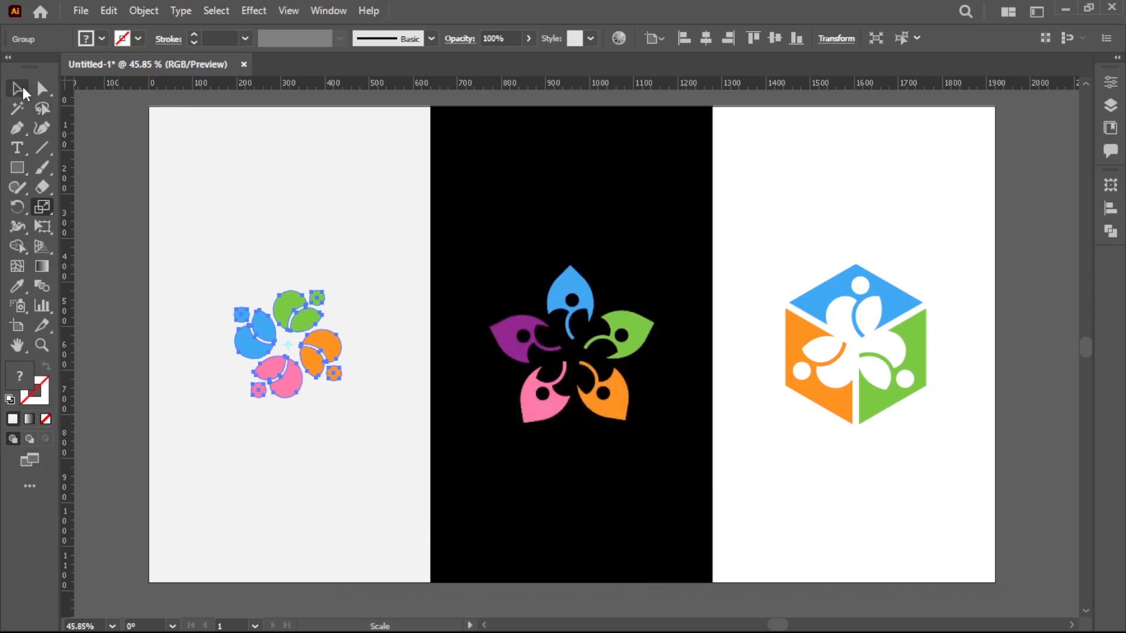
# Step: Scale the flower logo in the black column uniformly to 75% and deselect it
pyautogui.click(20, 89)
pyautogui.moveTo(427, 239); pyautogui.dragTo(634, 468)
pyautogui.doubleClick(42, 207)
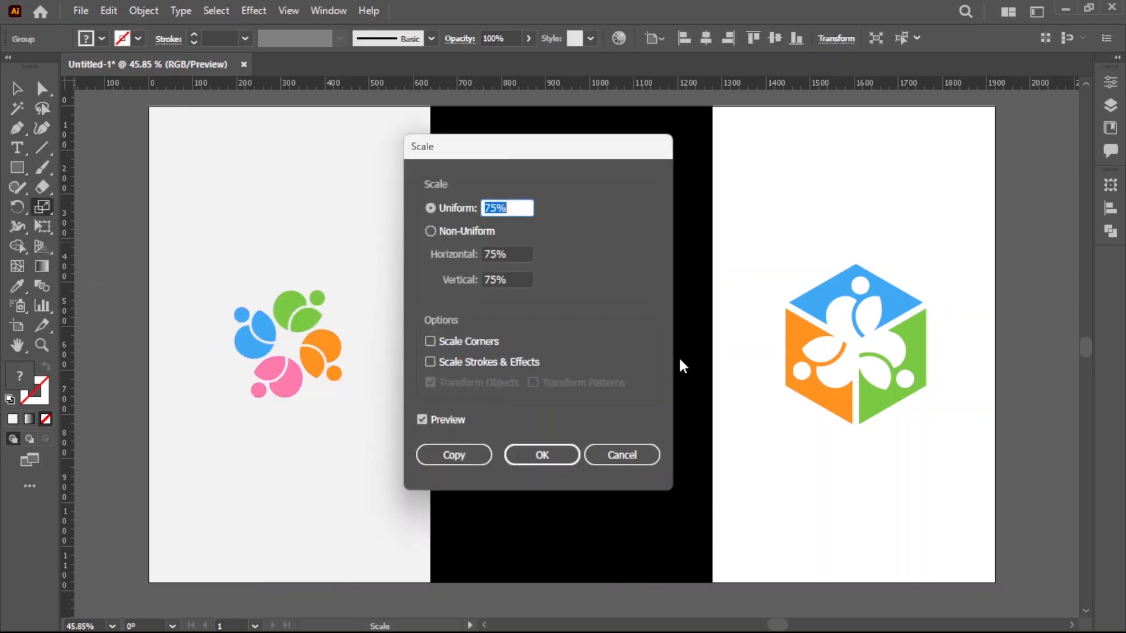
pyautogui.click(542, 455)
pyautogui.press('v')
pyautogui.hotkey('ctrl', 'shift', 'a')
# Step: Scale the hexagon logo in the white column uniformly to 75% and deselect it
pyautogui.click(893, 349)
pyautogui.doubleClick(42, 207)
pyautogui.click(543, 455)
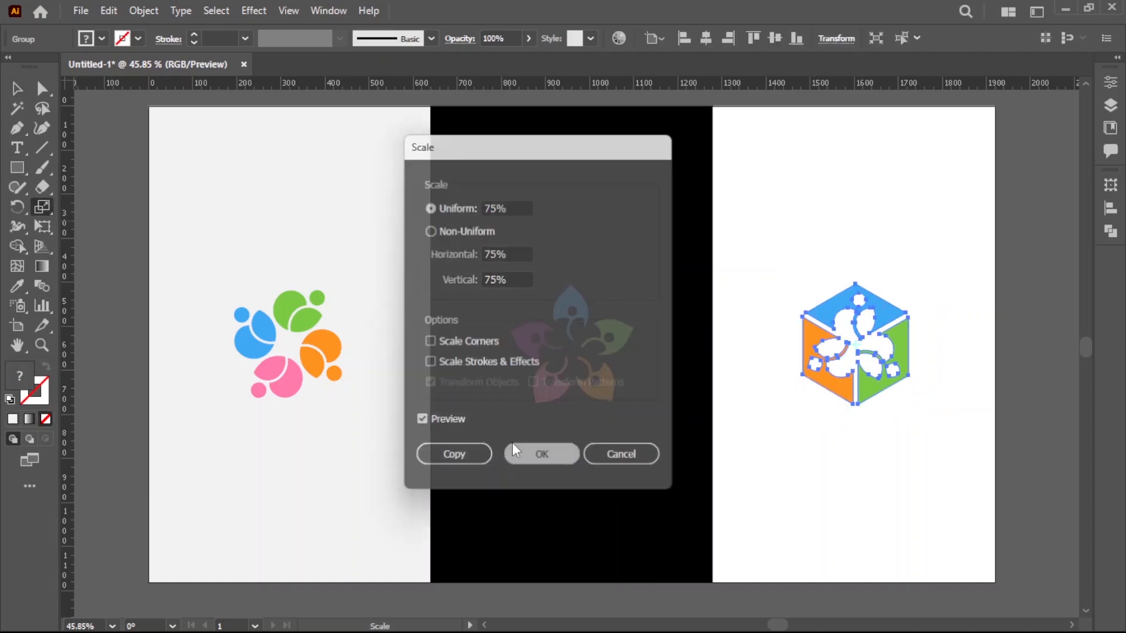
pyautogui.press('v')
pyautogui.click(285, 454)
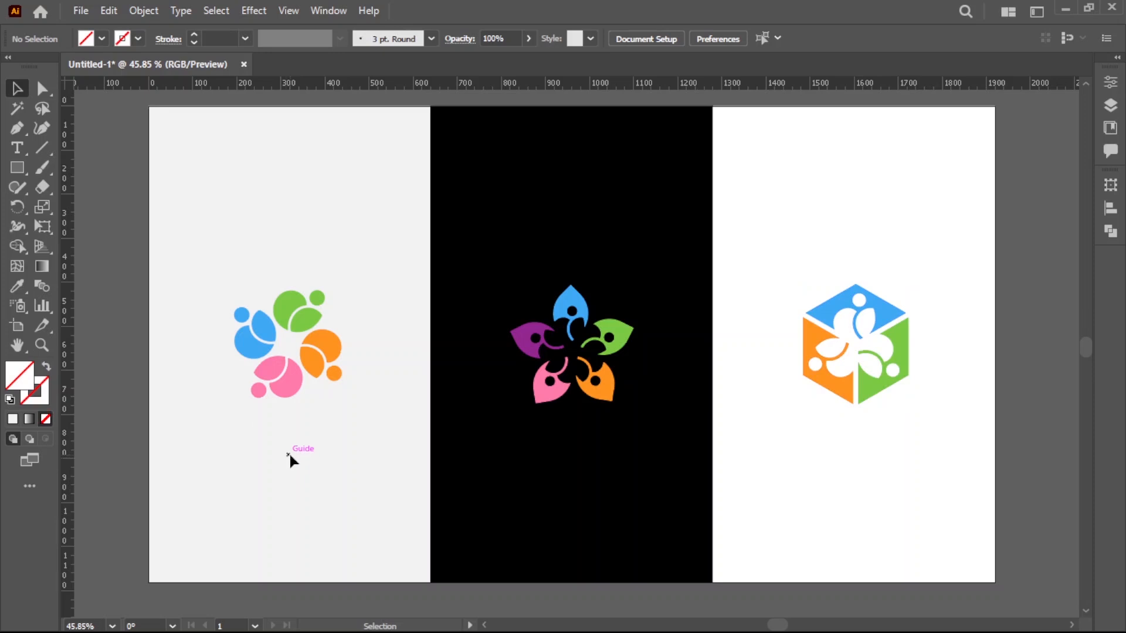
# Step: Add the text "COMMUNITY" below the ring logo in the grey column
pyautogui.scroll(2, 262, 428)
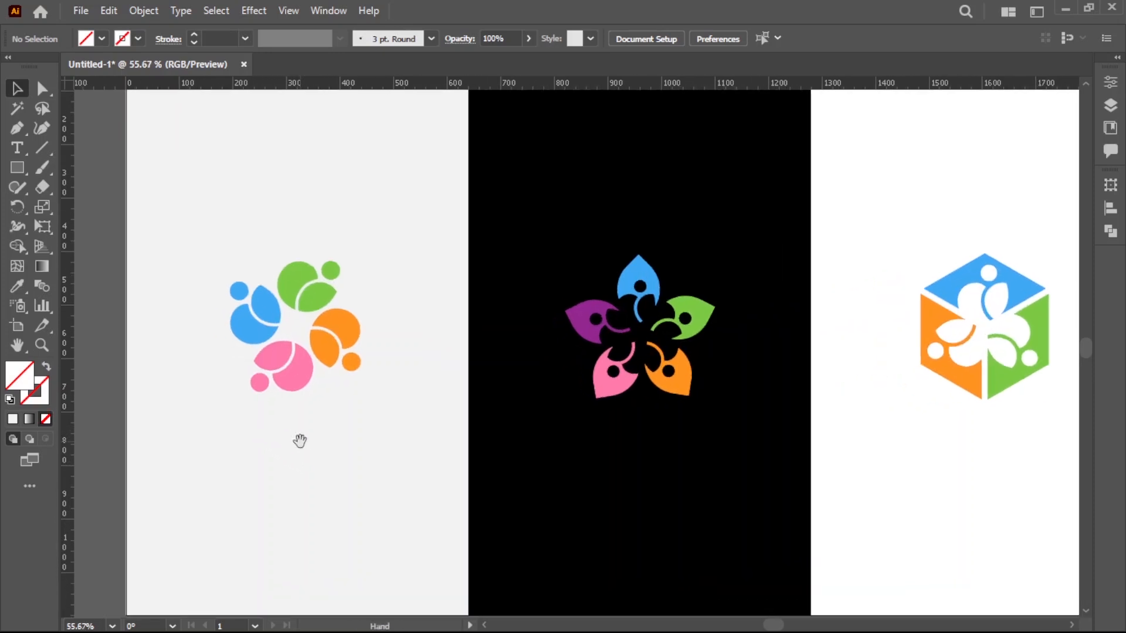
pyautogui.moveTo(299, 440); pyautogui.dragTo(362, 454)
pyautogui.scroll(3, 361, 446)
pyautogui.press('t')
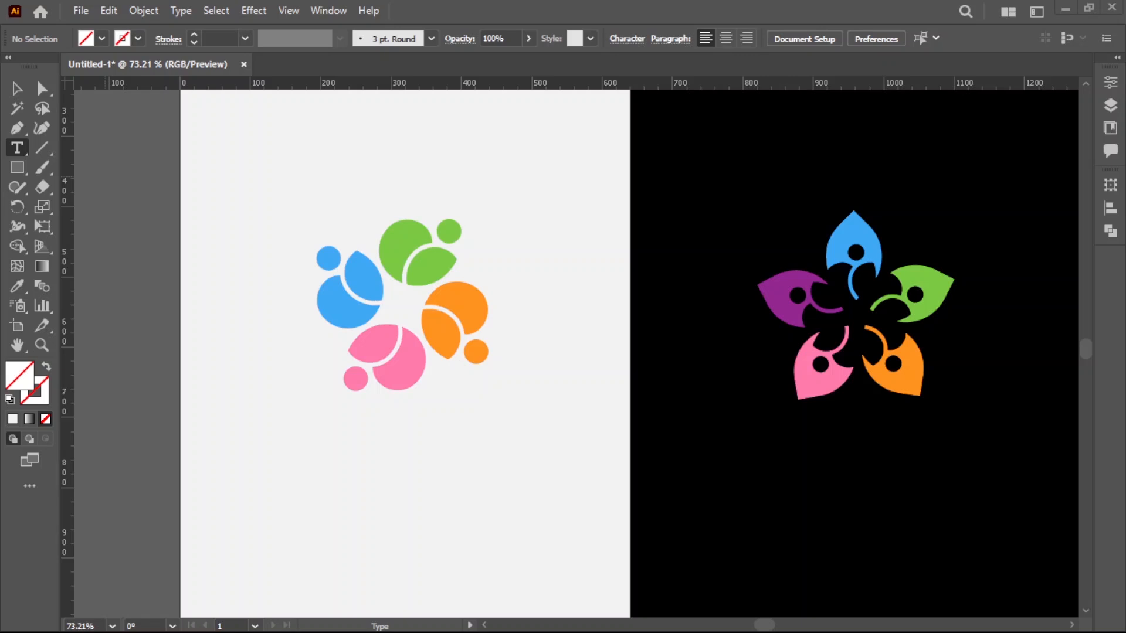
pyautogui.click(283, 435)
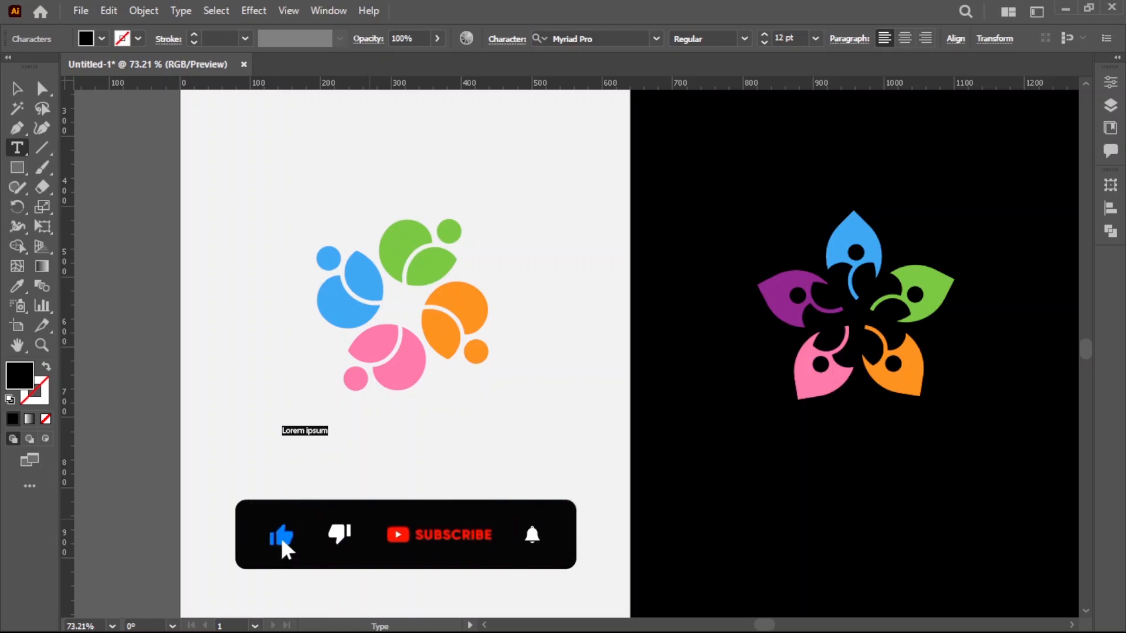
pyautogui.write('COMM')
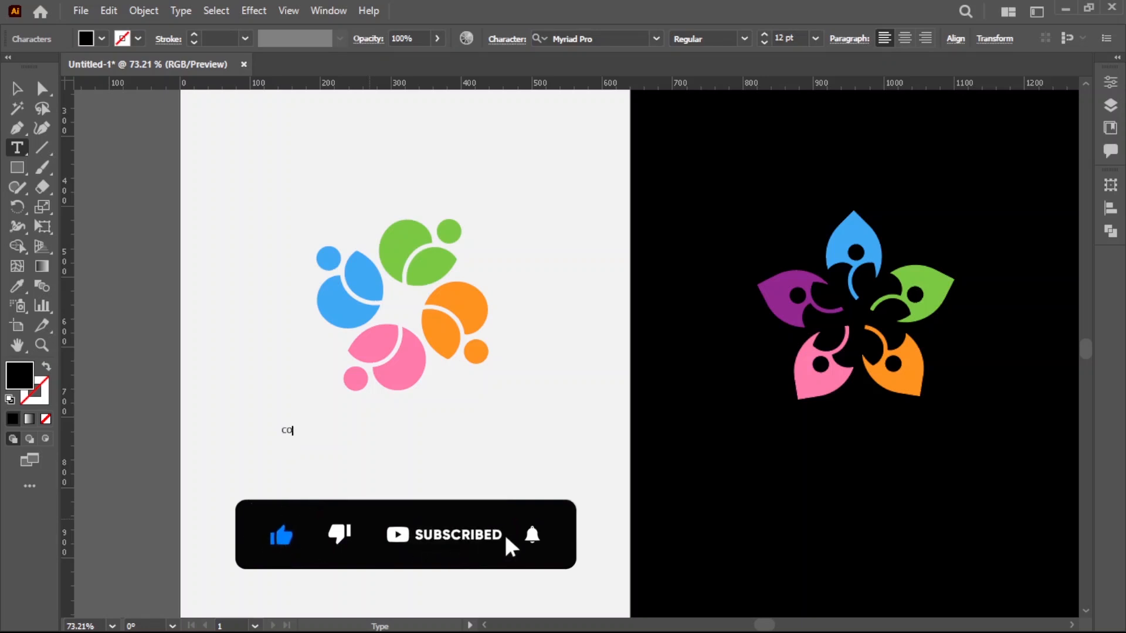
pyautogui.write('UNITY')
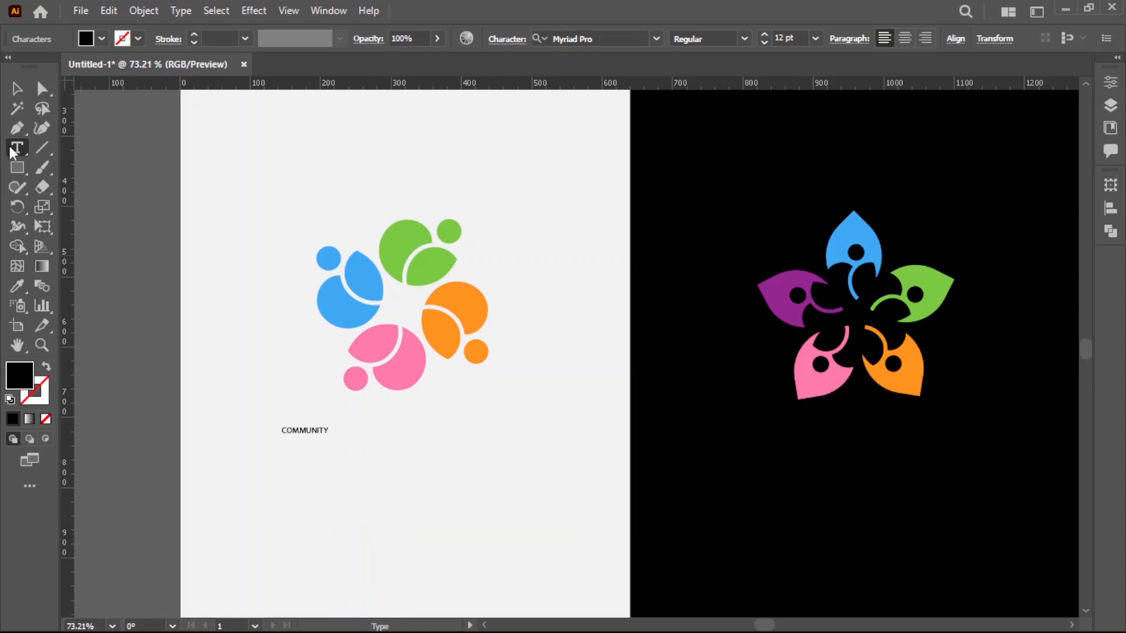
# Step: Enlarge the COMMUNITY text to about 66 pt and place it directly beneath the ring logo
pyautogui.click(17, 88)
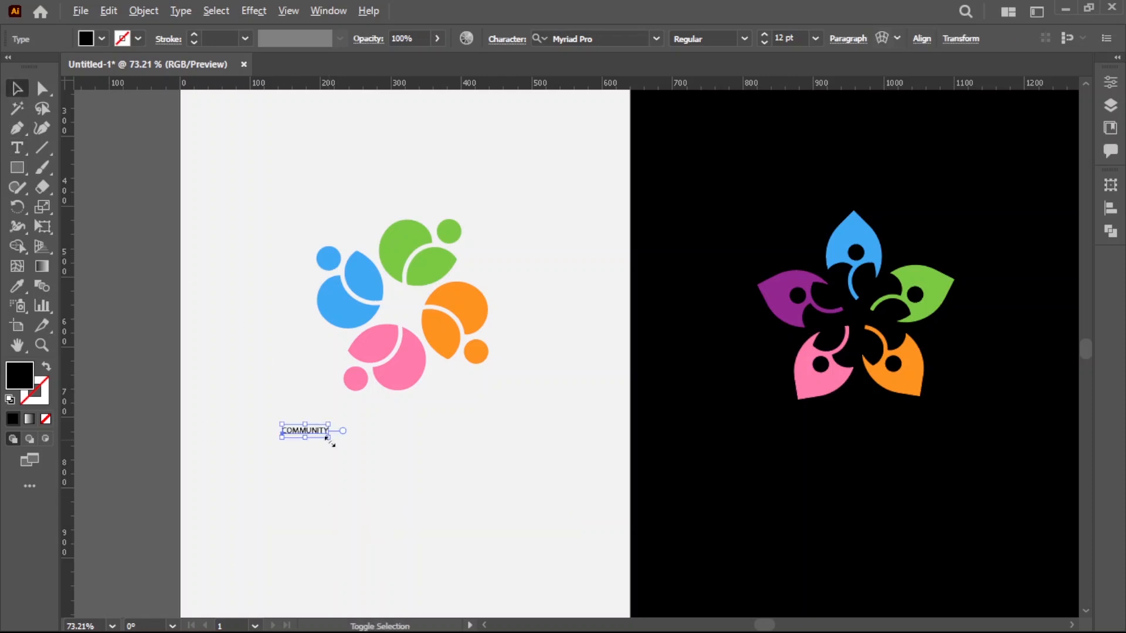
pyautogui.moveTo(331, 444); pyautogui.dragTo(432, 503)
pyautogui.moveTo(380, 458); pyautogui.dragTo(450, 444)
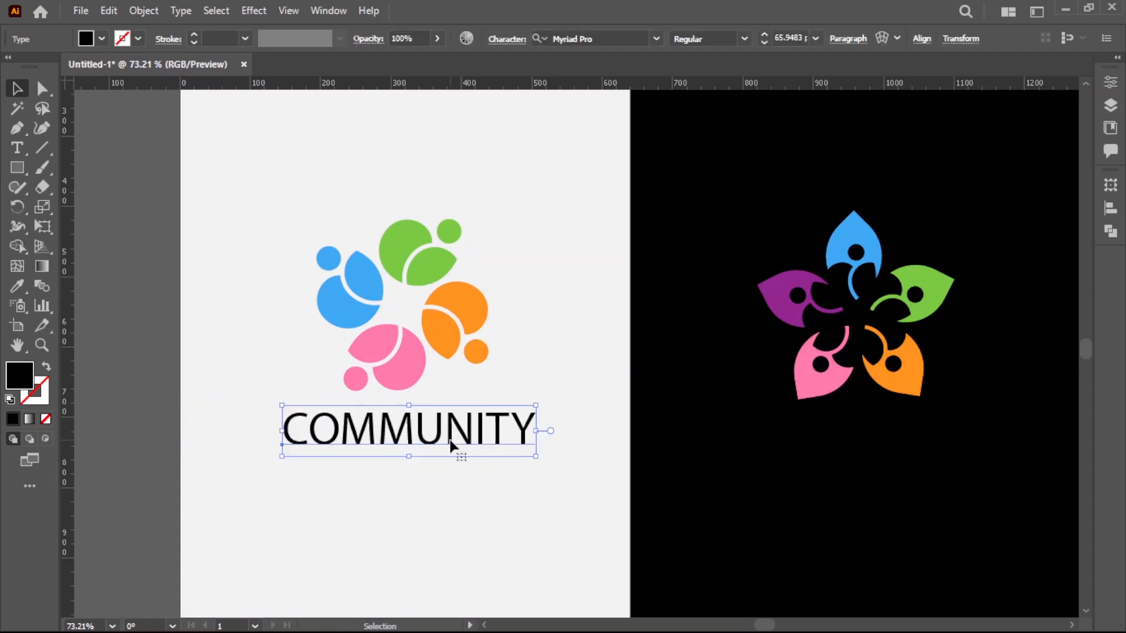
# Step: Change the COMMUNITY text's font to Futura Heavy BT and shift it back towards the ring logo's centre
pyautogui.click(619, 35)
pyautogui.write('FUTU')
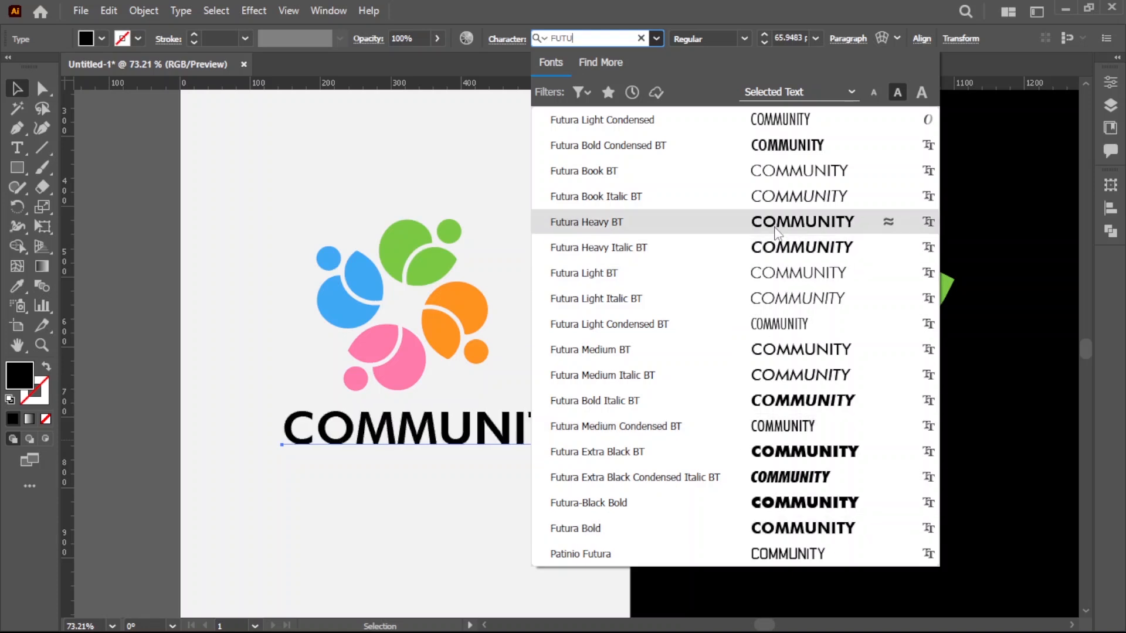
pyautogui.click(587, 222)
pyautogui.click(508, 462)
pyautogui.moveTo(506, 440); pyautogui.dragTo(492, 440)
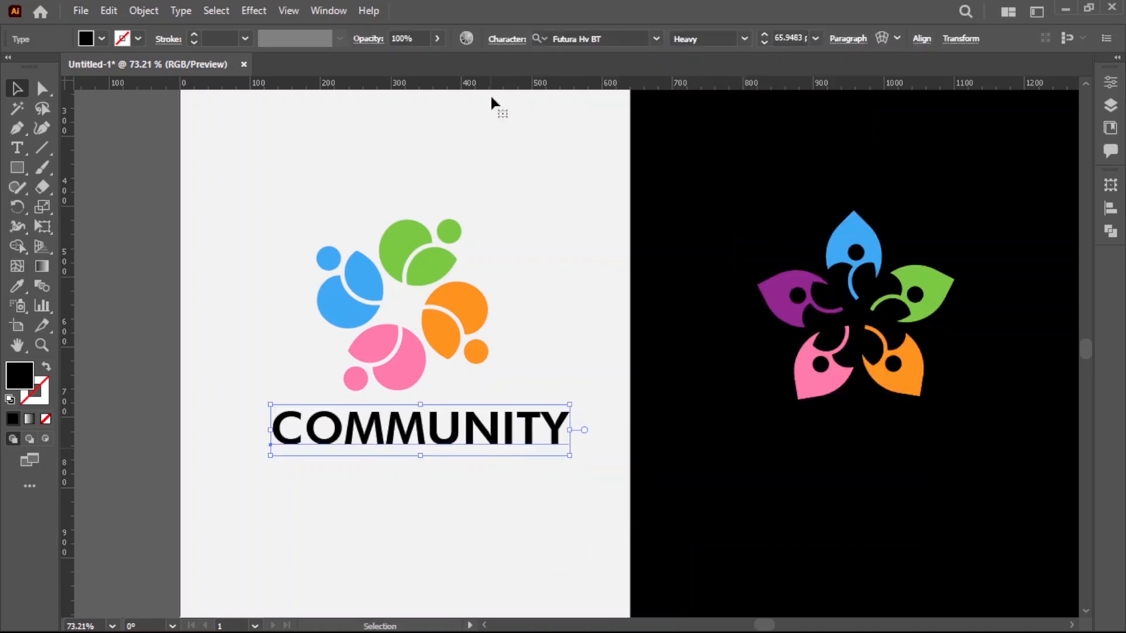
# Step: Set the COMMUNITY text's tracking to 50, shrink it to about 63 pt and reposition it under the ring logo
pyautogui.click(508, 40)
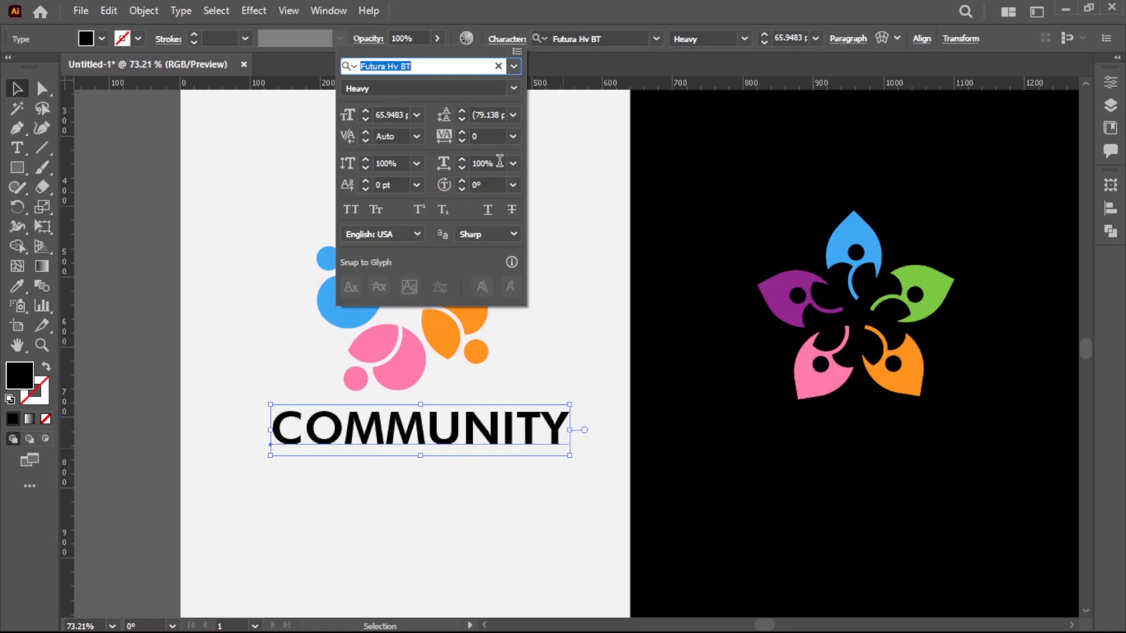
pyautogui.click(513, 137)
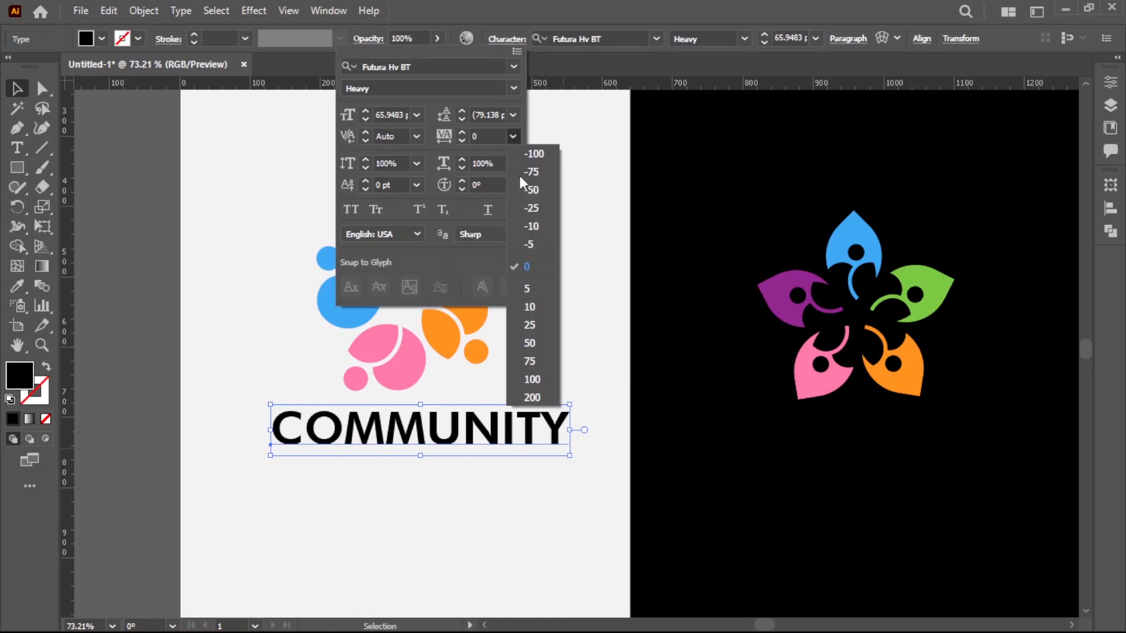
pyautogui.click(533, 345)
pyautogui.click(497, 478)
pyautogui.moveTo(501, 431); pyautogui.dragTo(473, 427)
pyautogui.moveTo(557, 403); pyautogui.dragTo(555, 404)
pyautogui.click(515, 494)
# Step: Duplicate the COMMUNITY text directly below itself and change the copy's wording to "TAGLINE HERE"
pyautogui.moveTo(490, 433); pyautogui.dragTo(483, 468)
pyautogui.doubleClick(483, 468)
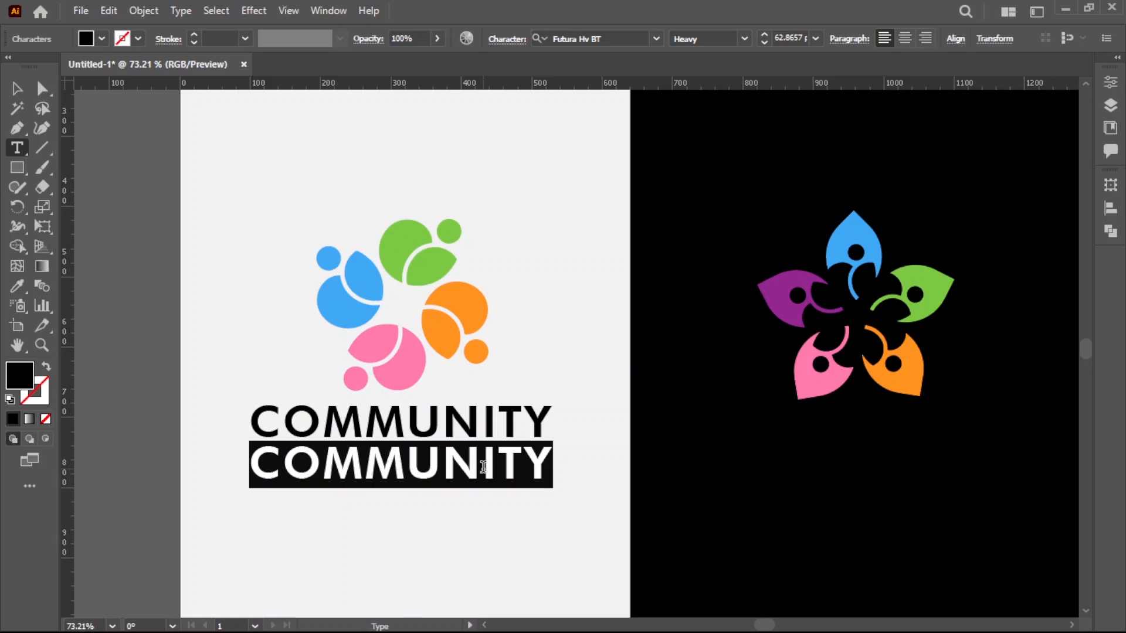
pyautogui.write('TAGLINE ')
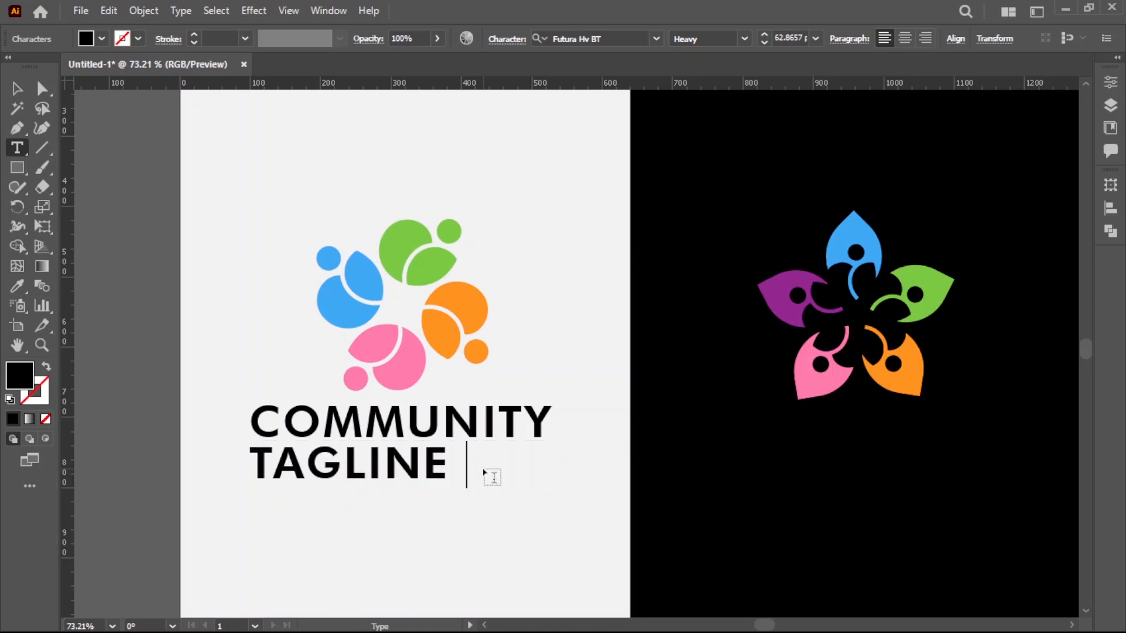
pyautogui.write('HERE')
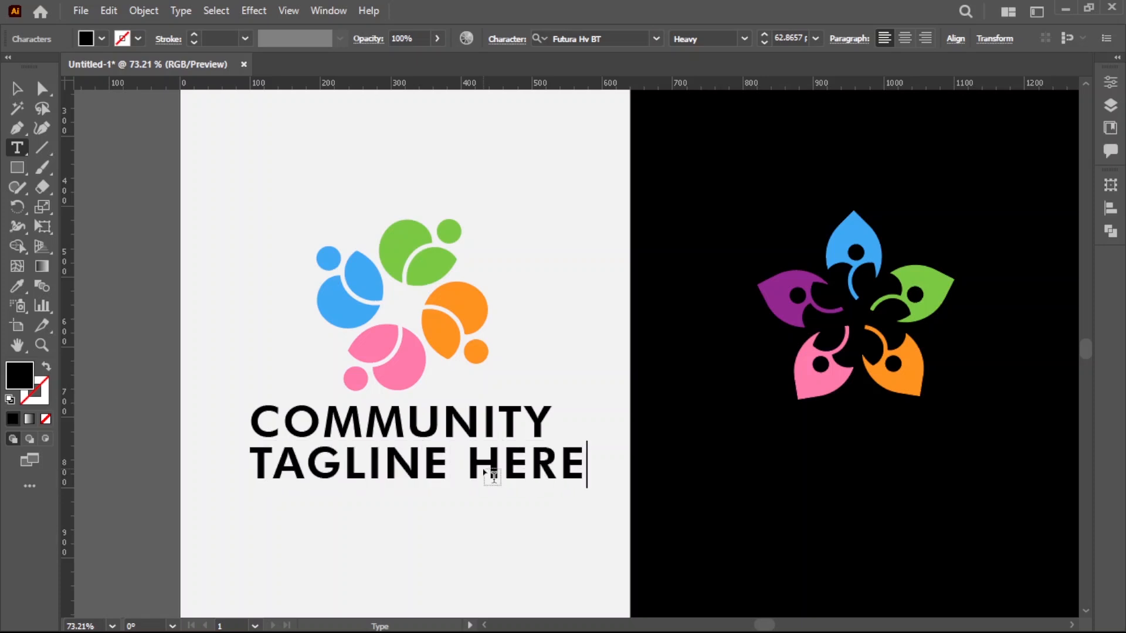
# Step: Change the tagline's font to Futura Book BT and shrink it to about 36 pt, centred beneath COMMUNITY
pyautogui.click(17, 89)
pyautogui.click(744, 39)
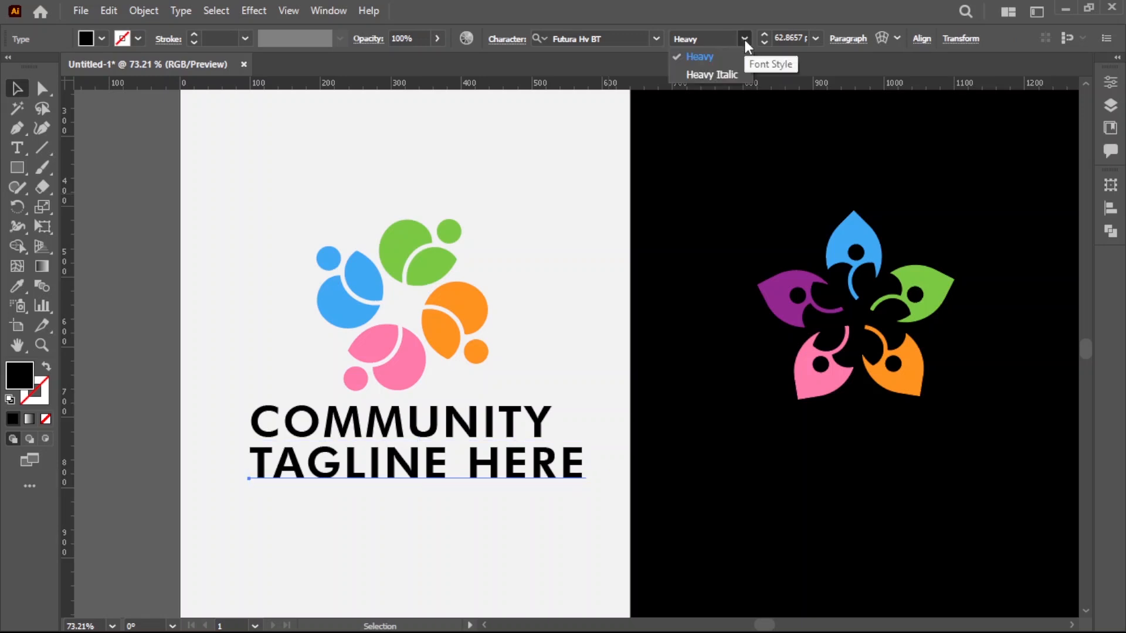
pyautogui.click(744, 38)
pyautogui.click(623, 38)
pyautogui.write('FUTU')
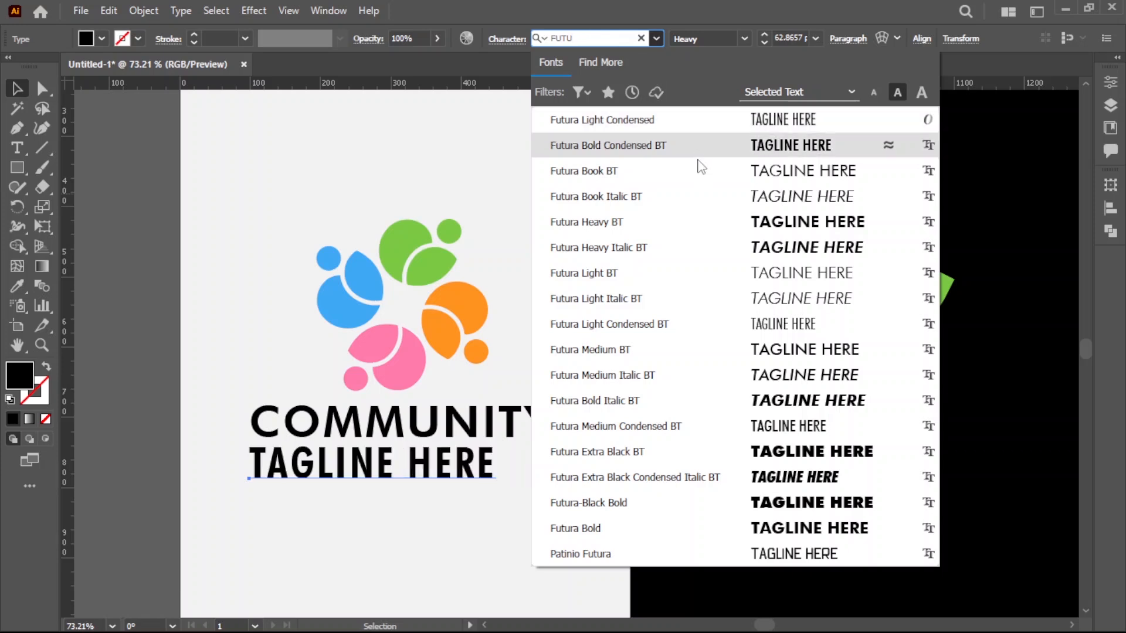
pyautogui.click(697, 172)
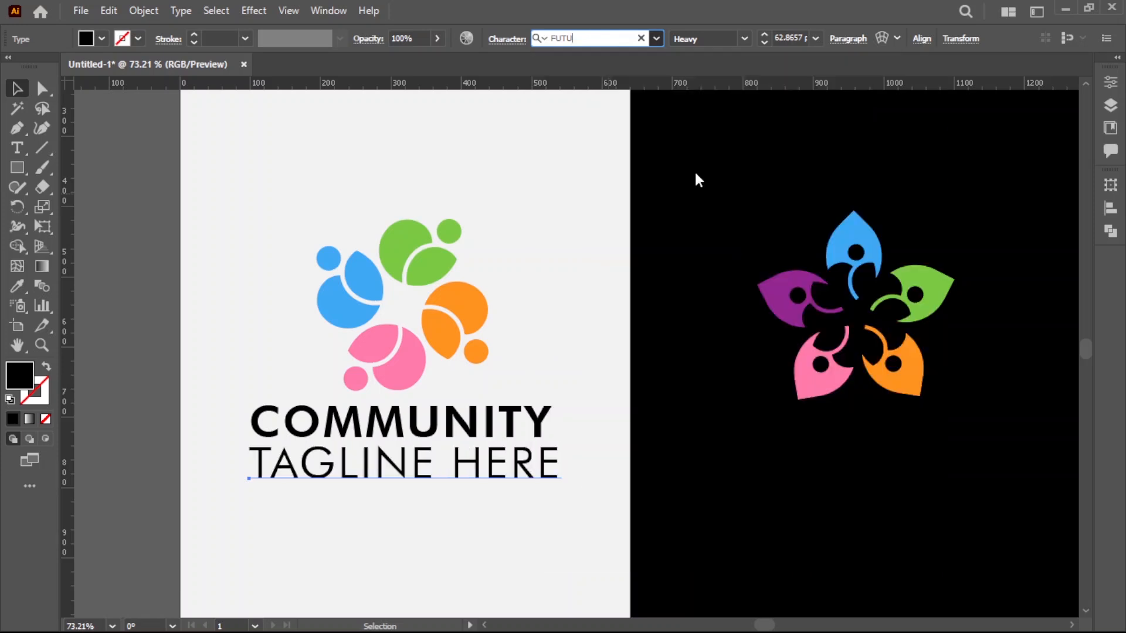
pyautogui.moveTo(557, 447); pyautogui.dragTo(553, 455)
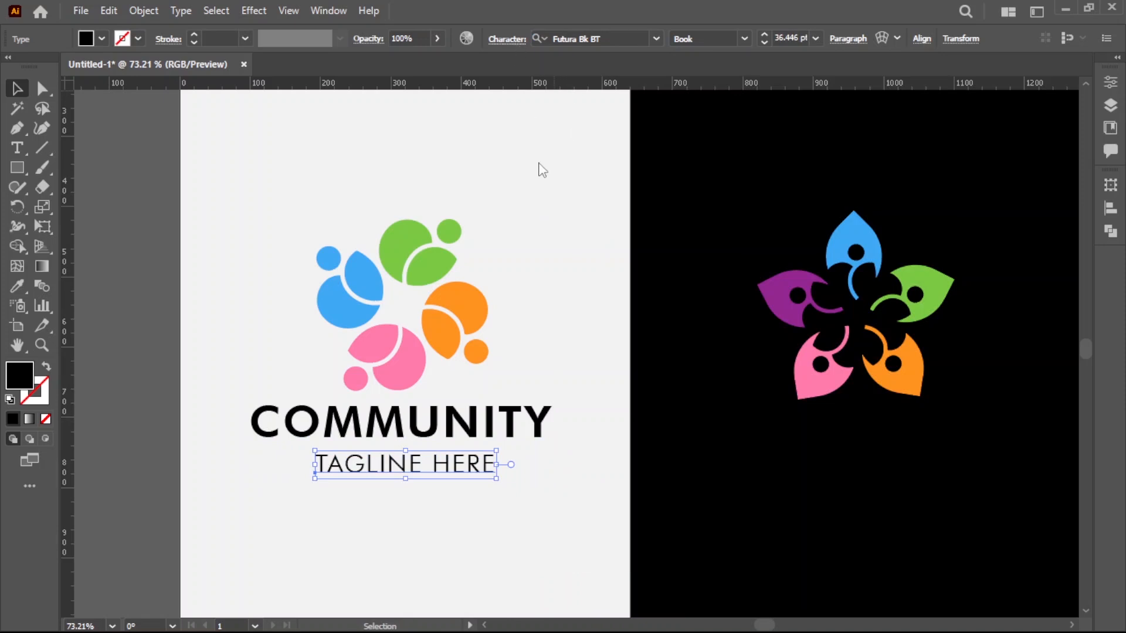
# Step: Set the tagline's tracking to 200 and move it closer beneath COMMUNITY, roughly centred
pyautogui.hotkey('ctrl', 't')
pyautogui.click(513, 139)
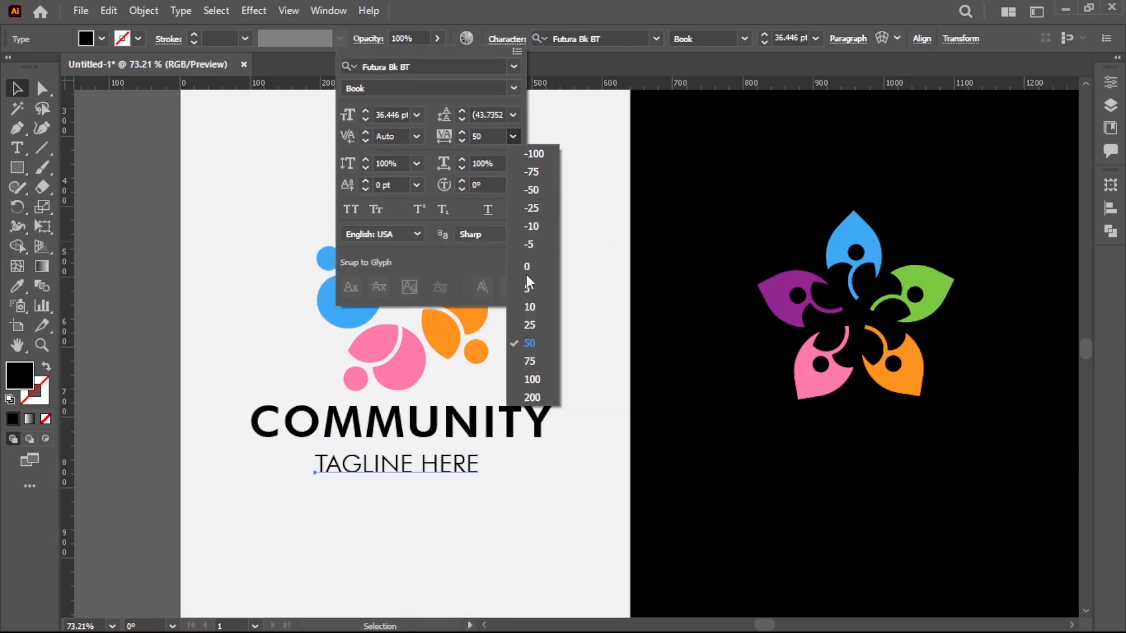
pyautogui.click(540, 409)
pyautogui.moveTo(482, 470); pyautogui.dragTo(455, 462)
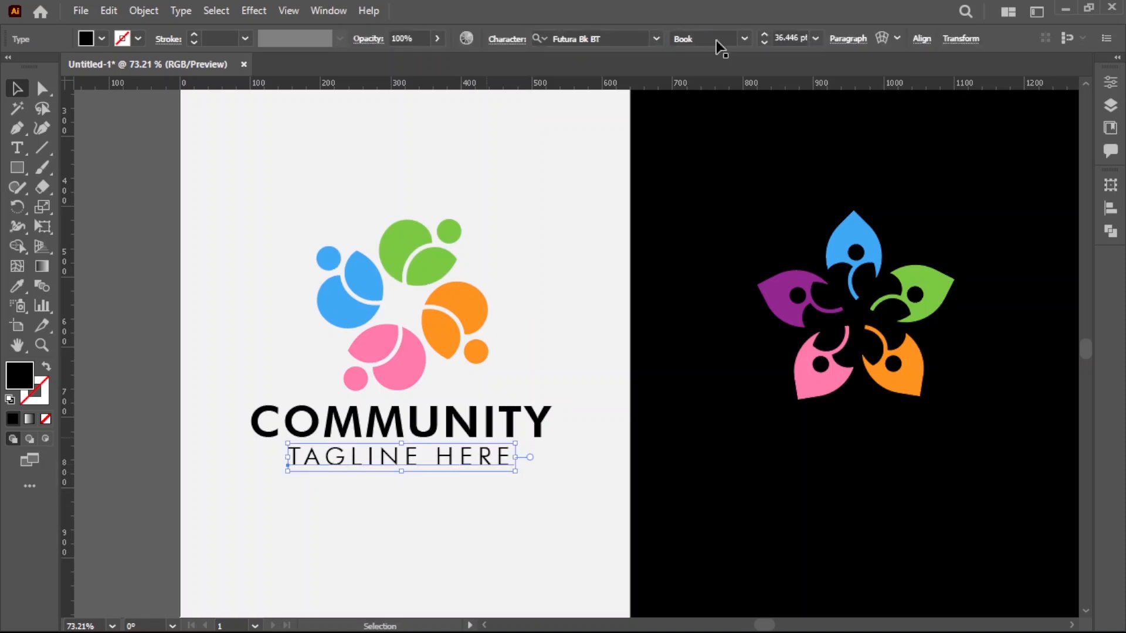
# Step: Reduce the tagline's font size to 29 pt and re-centre it just below COMMUNITY
pyautogui.click(765, 44)
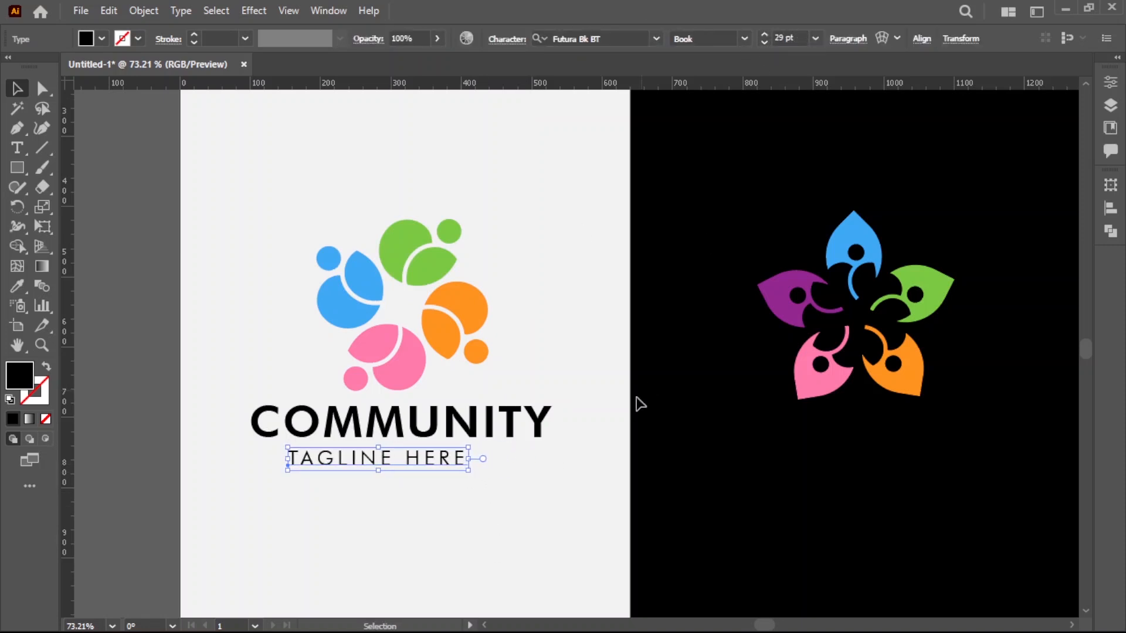
pyautogui.click(485, 480)
pyautogui.moveTo(462, 460); pyautogui.dragTo(481, 454)
# Step: Convert the COMMUNITY and TAGLINE HERE texts to outlines
pyautogui.moveTo(520, 485); pyautogui.dragTo(469, 431)
pyautogui.rightClick(469, 431)
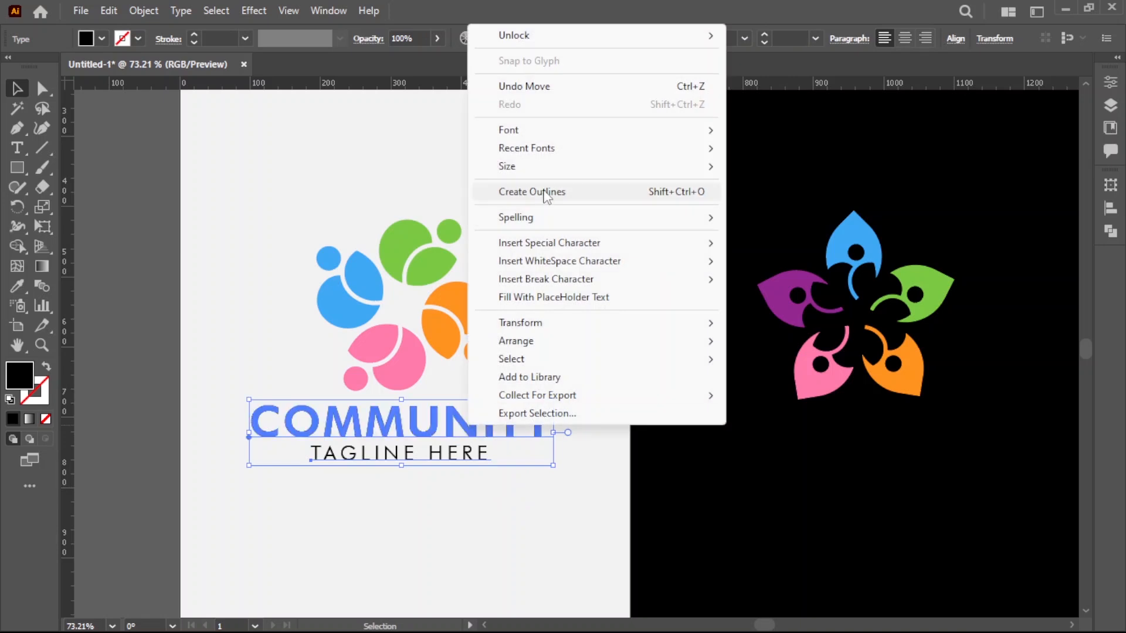
pyautogui.click(515, 193)
# Step: Align the outlined COMMUNITY and TAGLINE HERE lines on their horizontal centres and group them
pyautogui.moveTo(484, 503); pyautogui.dragTo(474, 433)
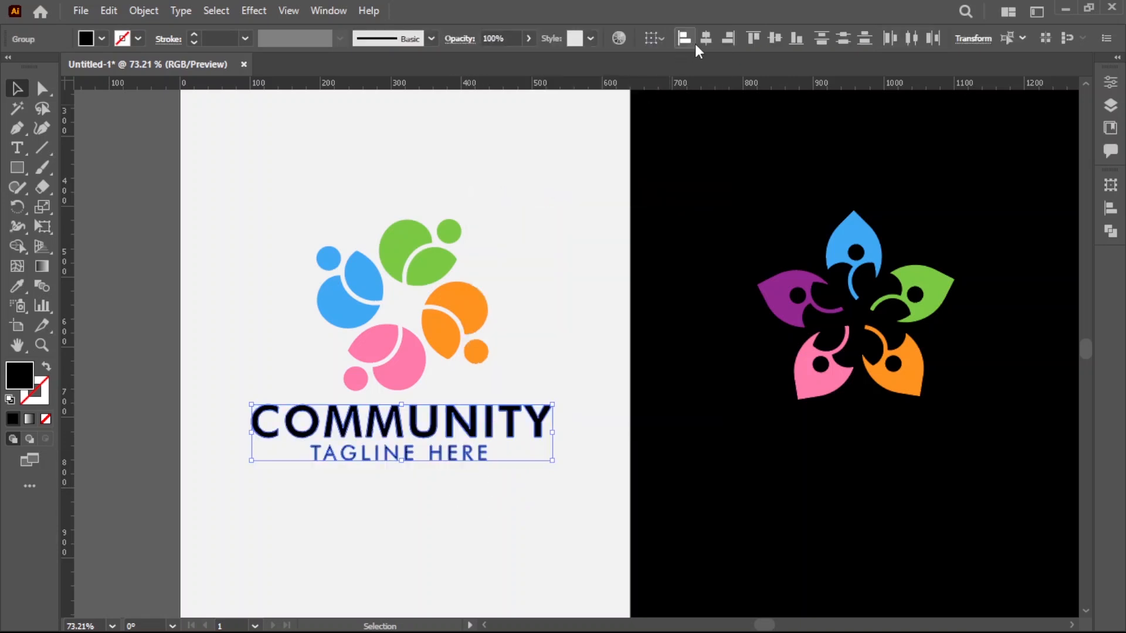
pyautogui.click(16, 285)
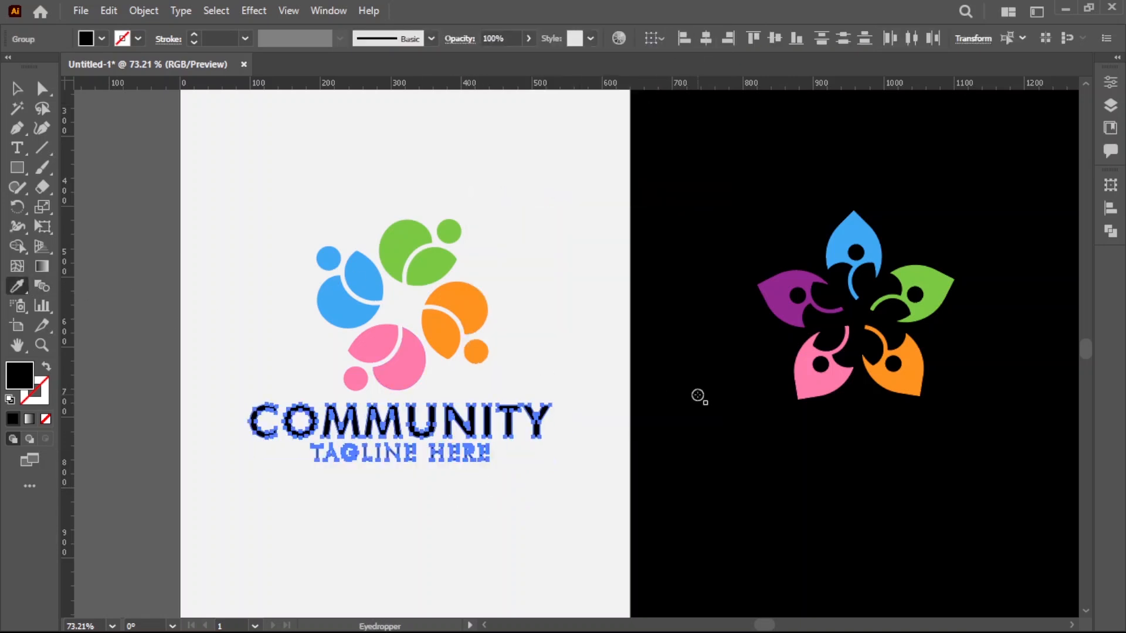
pyautogui.click(18, 89)
pyautogui.click(206, 497)
pyautogui.moveTo(227, 418); pyautogui.dragTo(453, 468)
pyautogui.click(154, 12)
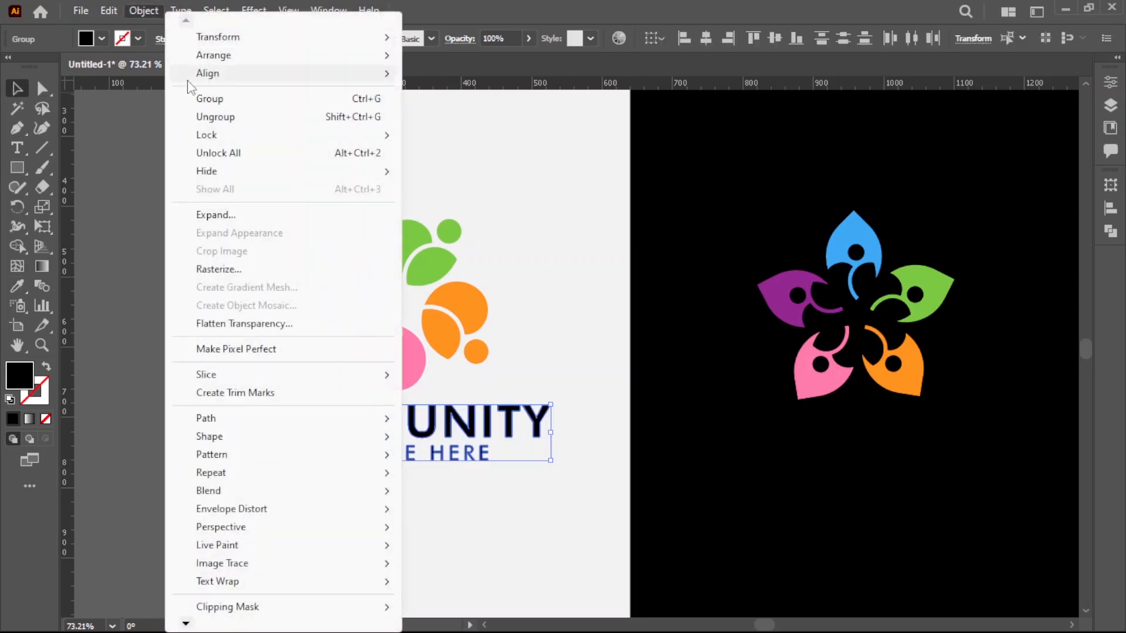
pyautogui.click(196, 98)
pyautogui.click(225, 339)
# Step: Align the text group and the ring logo on their horizontal centres, then deselect them
pyautogui.click(389, 406)
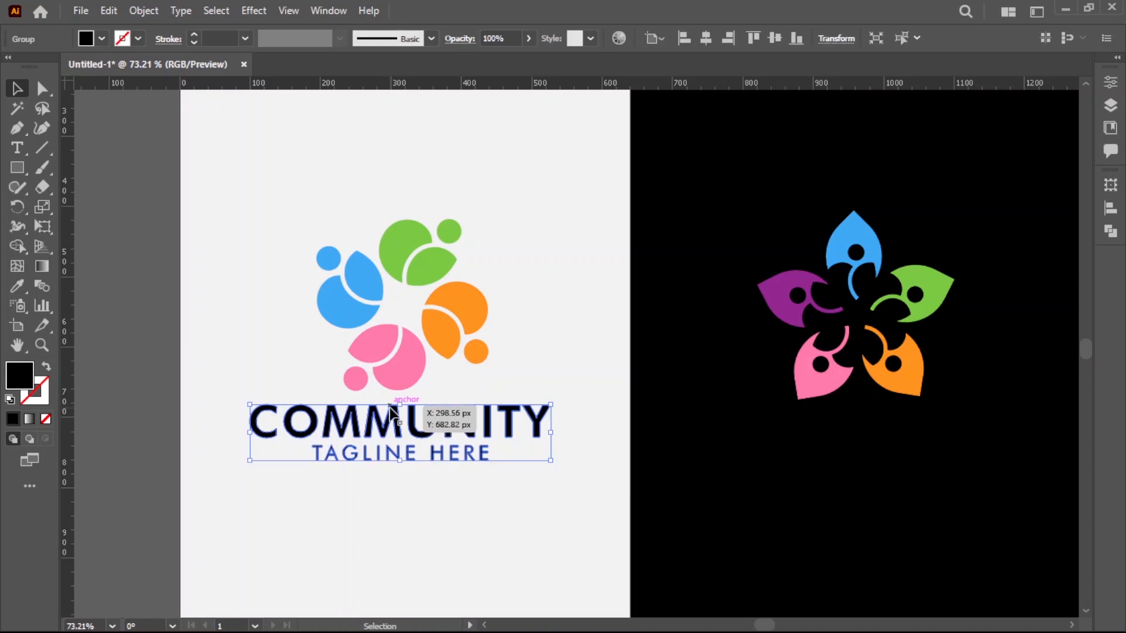
pyautogui.keyDown('shift'); pyautogui.click(389, 349); pyautogui.keyUp('shift')
pyautogui.click(706, 39)
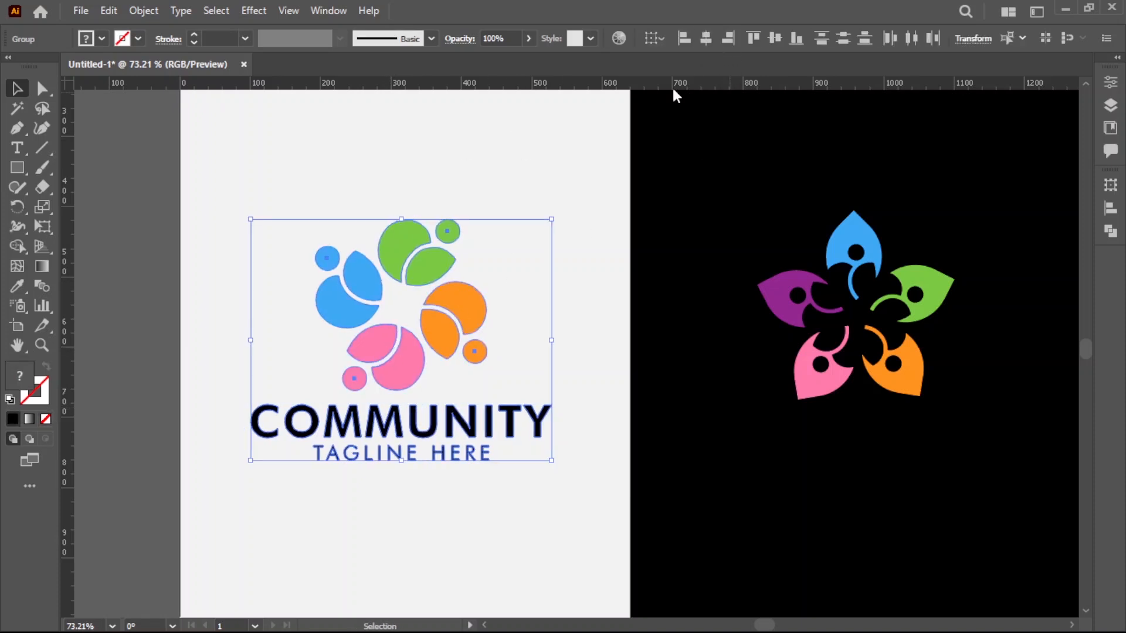
pyautogui.click(506, 179)
# Step: Copy the text group beneath the flower logo in the black column and recolour it with the grey column's light grey
pyautogui.scroll(-2, 549, 384)
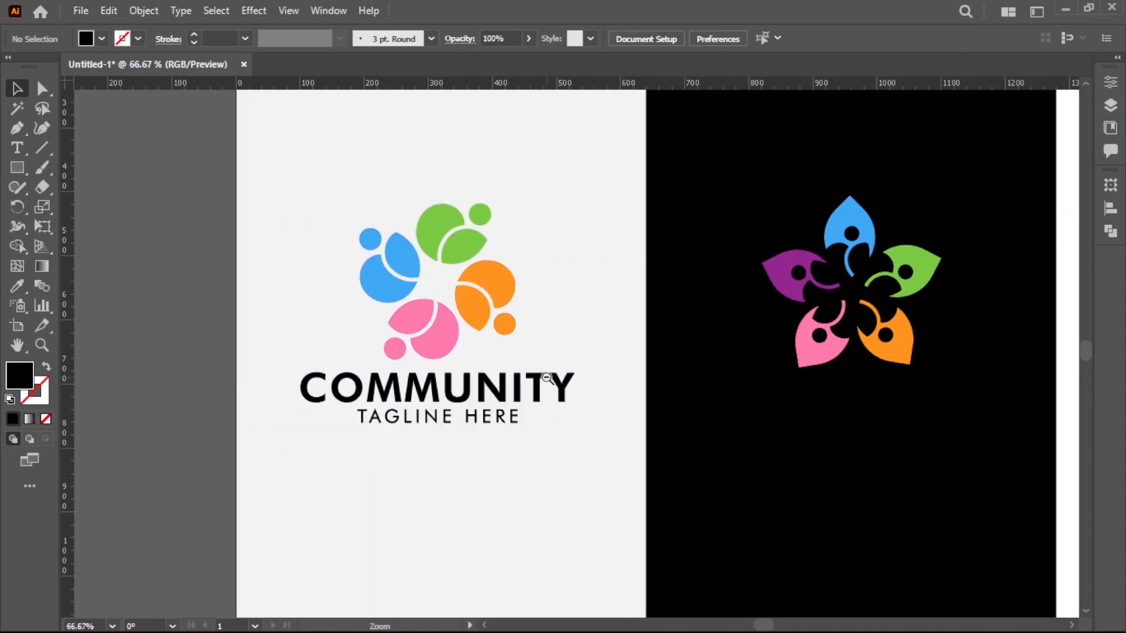
pyautogui.moveTo(506, 385); pyautogui.dragTo(711, 460)
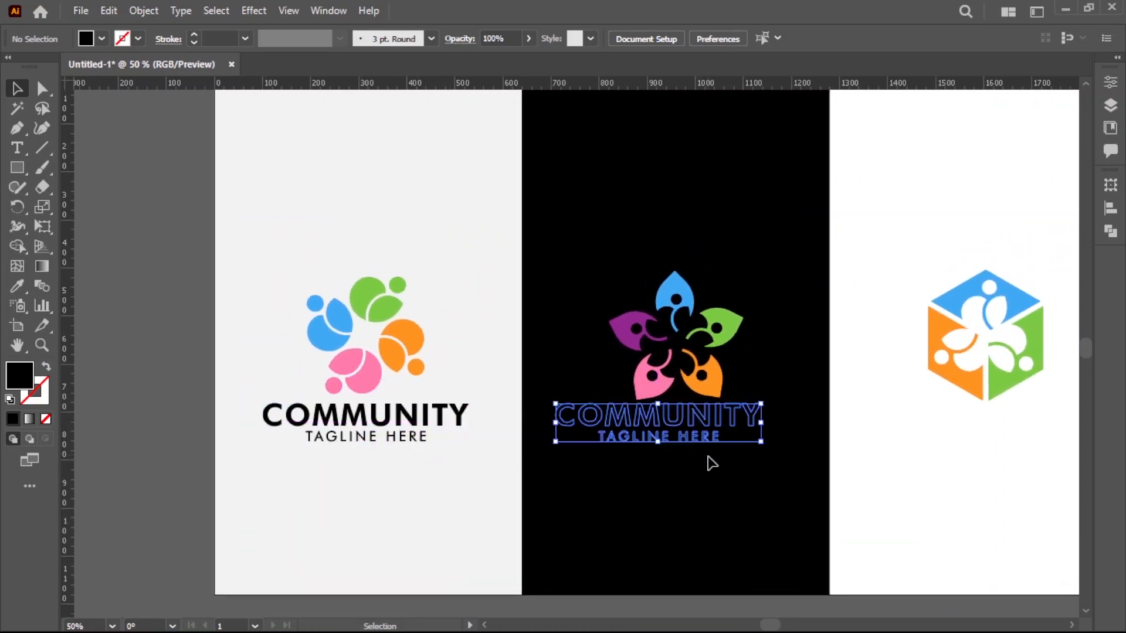
pyautogui.click(17, 286)
pyautogui.click(257, 469)
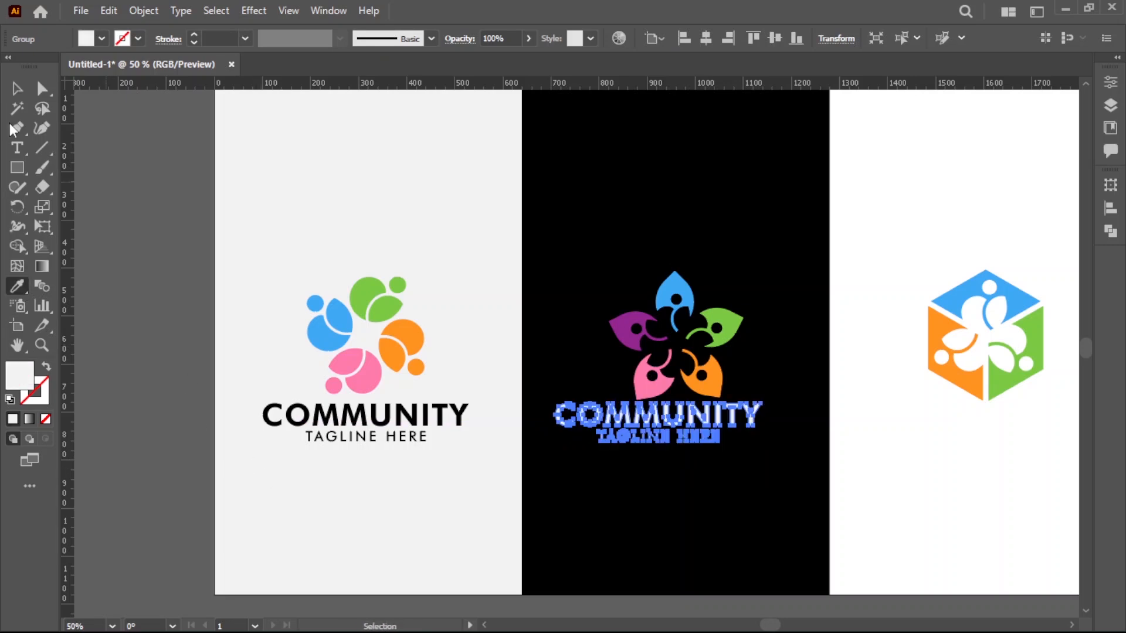
pyautogui.click(17, 89)
pyautogui.click(403, 517)
# Step: Copy the black text group beneath the hexagon logo in the white column and deselect it
pyautogui.press('space')
pyautogui.moveTo(671, 467); pyautogui.dragTo(555, 455)
pyautogui.moveTo(296, 396); pyautogui.dragTo(905, 428)
pyautogui.click(895, 473)
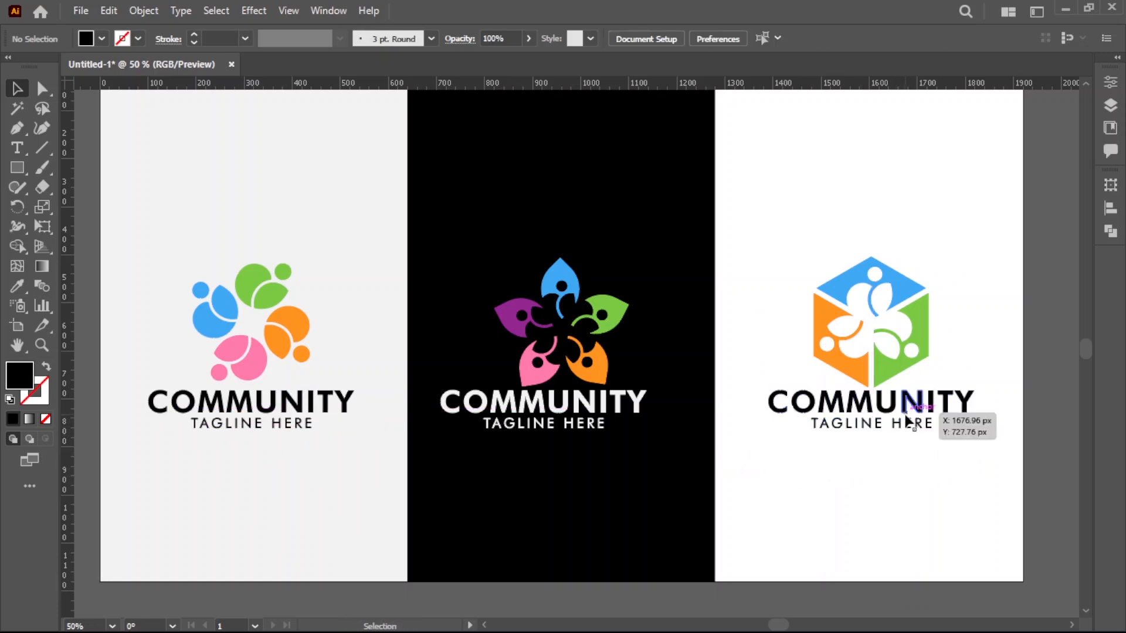
# Step: Group the ring logo with its COMMUNITY / TAGLINE HERE text in the grey column and deselect the result
pyautogui.scroll(3, 229, 394)
pyautogui.click(452, 414)
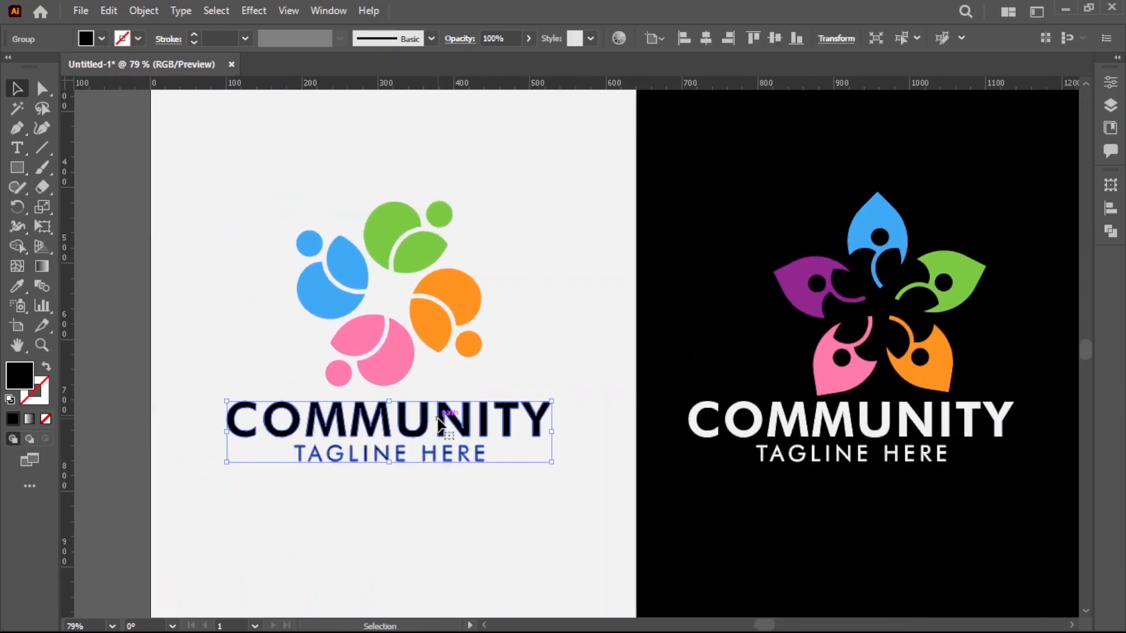
pyautogui.click(451, 331)
pyautogui.keyDown('shift'); pyautogui.click(498, 421); pyautogui.keyUp('shift')
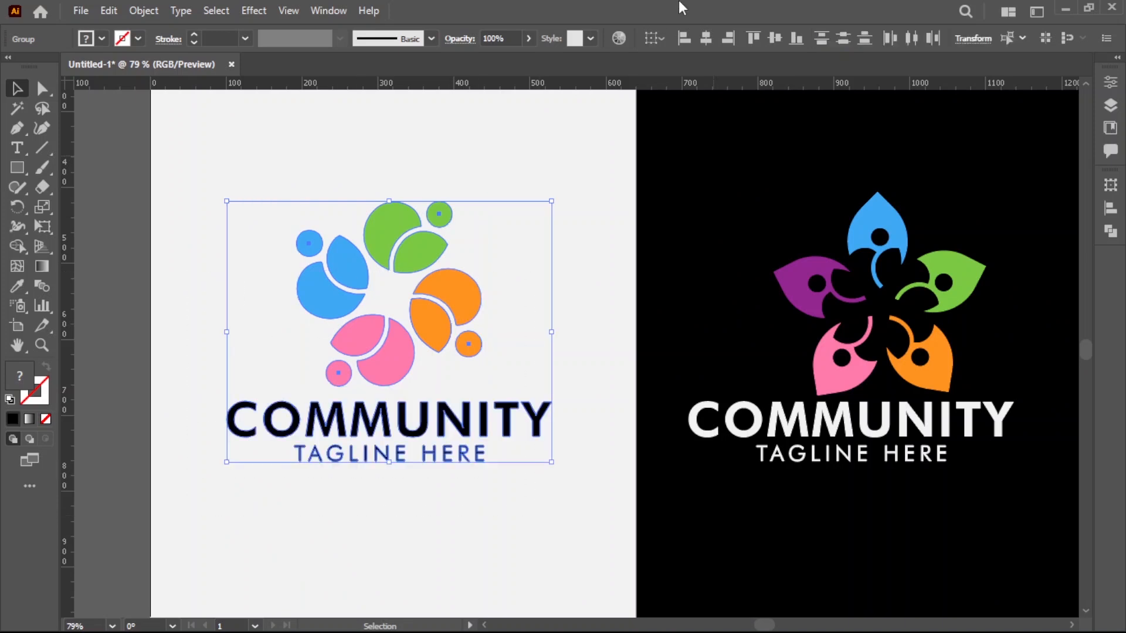
pyautogui.click(143, 11)
pyautogui.click(223, 99)
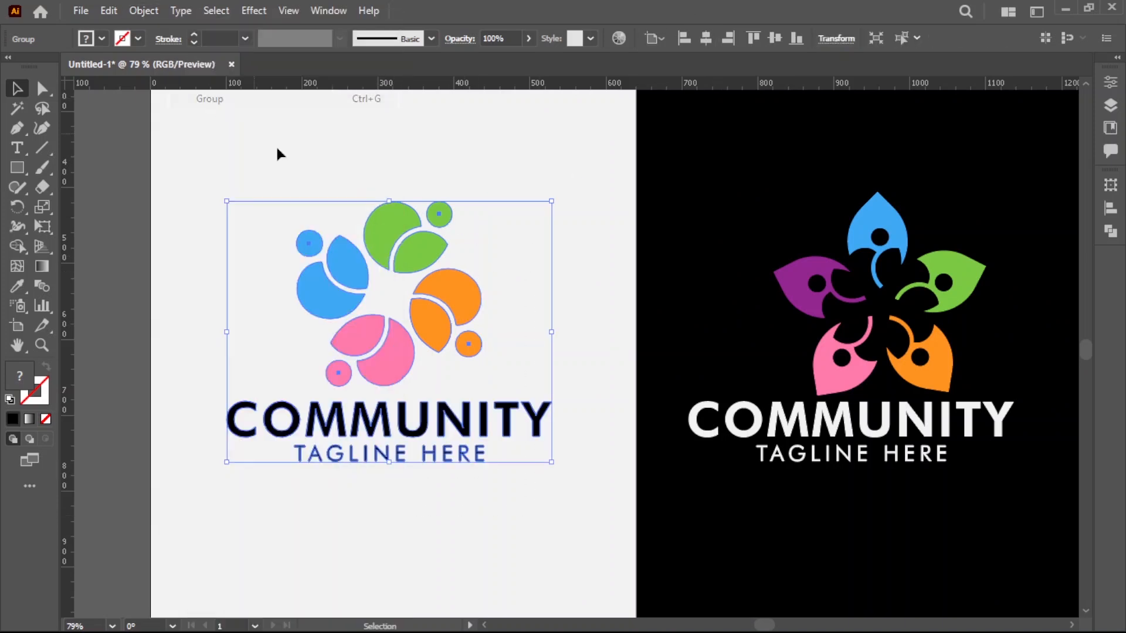
pyautogui.click(276, 151)
# Step: Raise the flower logo slightly above its text in the black column and align both on their horizontal centres
pyautogui.moveTo(847, 370); pyautogui.dragTo(725, 387)
pyautogui.moveTo(810, 373); pyautogui.dragTo(811, 367)
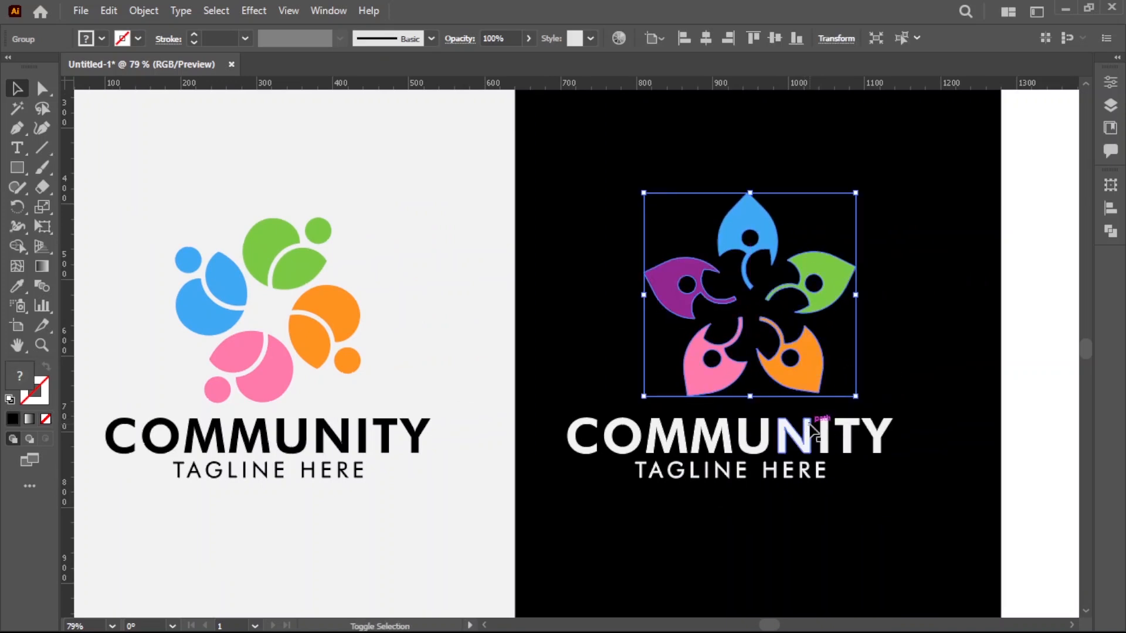
pyautogui.keyDown('shift'); pyautogui.click(820, 437); pyautogui.keyUp('shift')
pyautogui.click(706, 38)
# Step: Group the flower logo with its COMMUNITY / TAGLINE HERE text and deselect the result
pyautogui.click(143, 10)
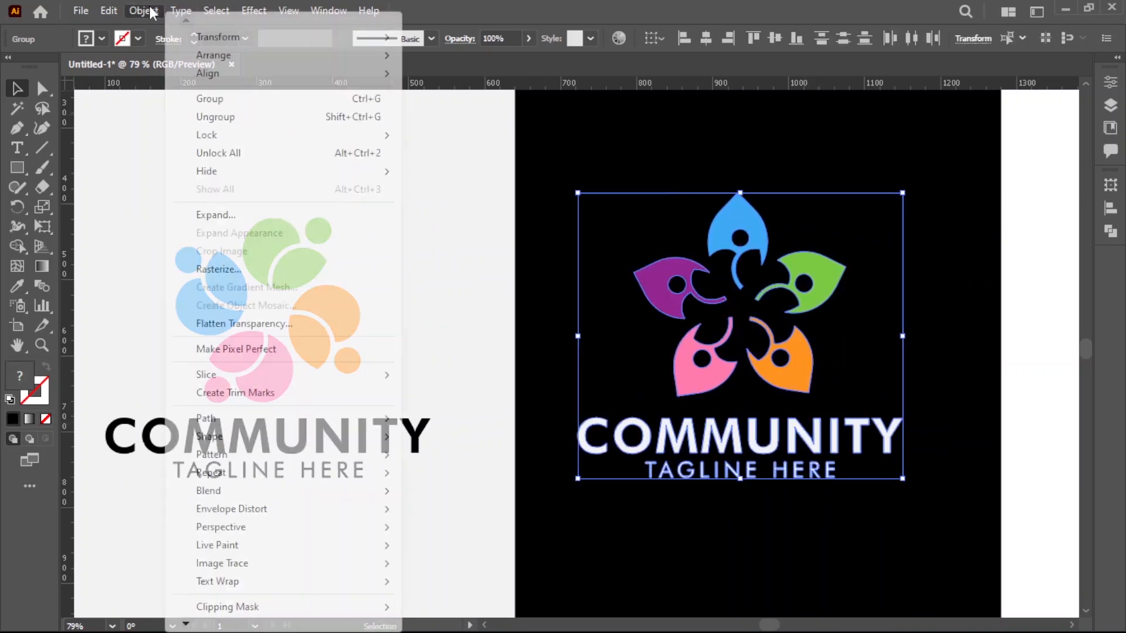
pyautogui.click(175, 99)
pyautogui.click(990, 356)
# Step: Raise the hexagon logo slightly above its text in the white column, group the two and deselect them
pyautogui.scroll(-2, 991, 356)
pyautogui.moveTo(991, 356); pyautogui.dragTo(599, 370)
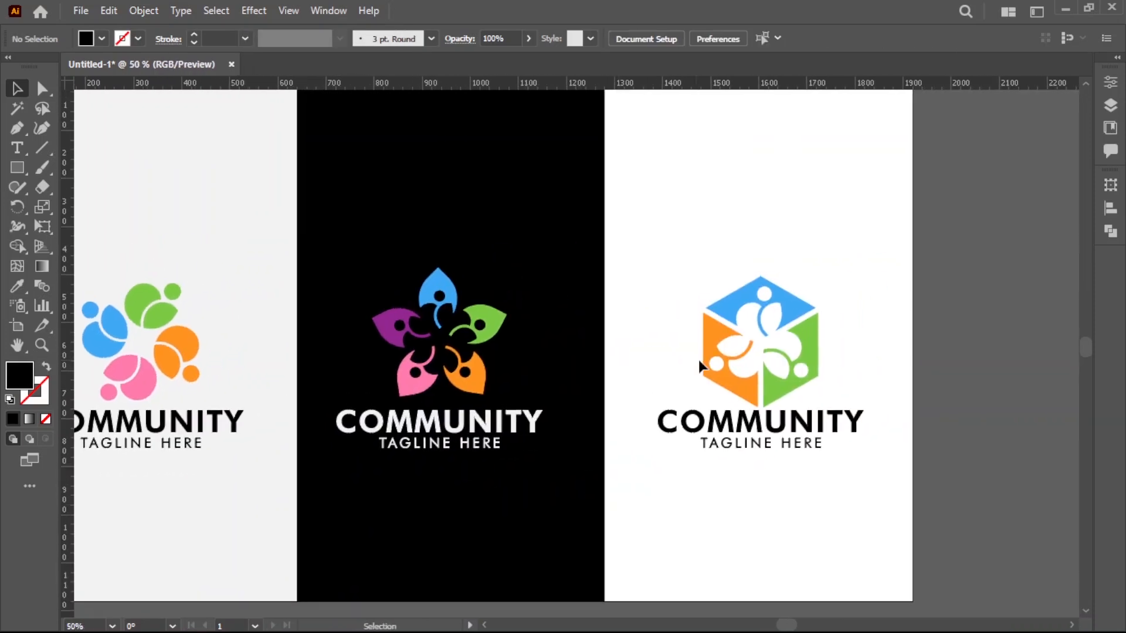
pyautogui.moveTo(784, 323); pyautogui.dragTo(783, 305)
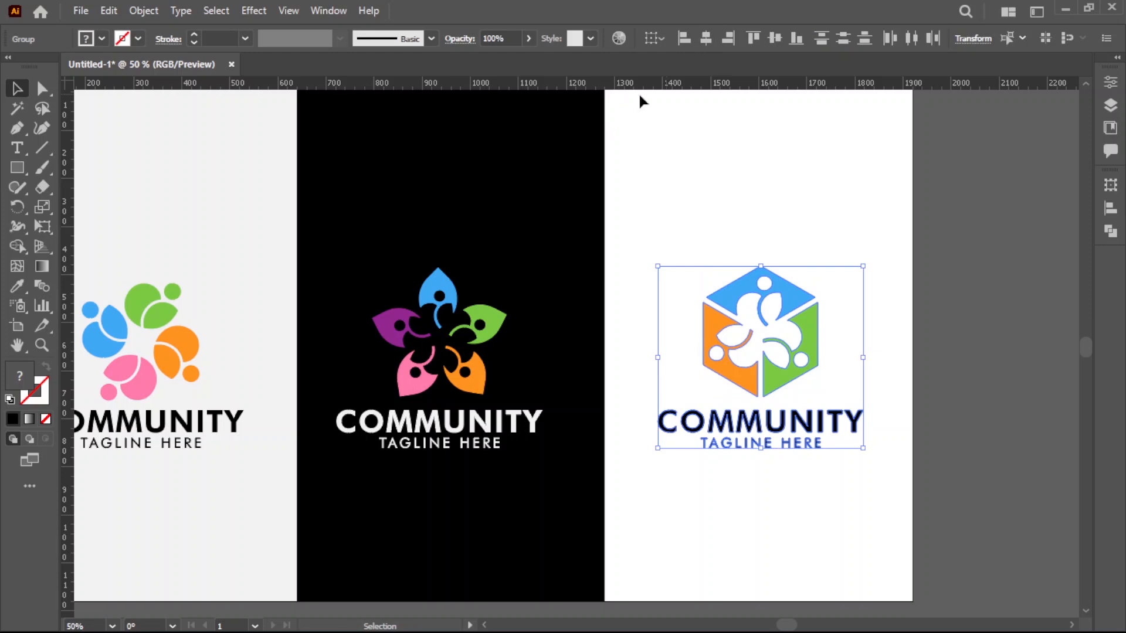
pyautogui.click(654, 201)
pyautogui.moveTo(654, 206); pyautogui.dragTo(900, 430)
pyautogui.click(144, 11)
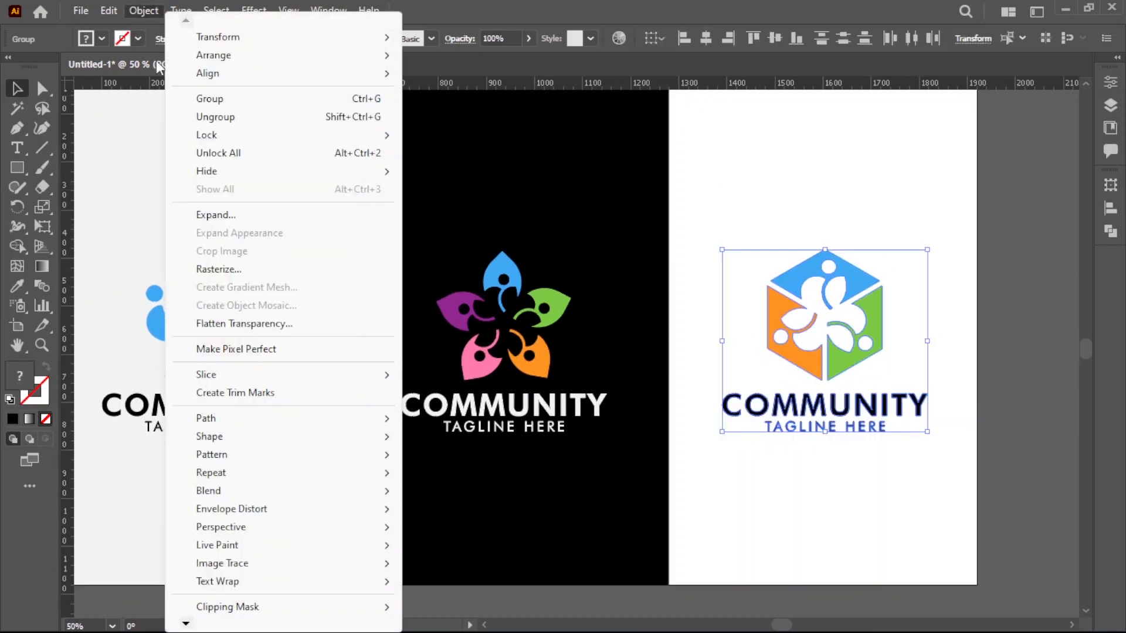
pyautogui.click(203, 104)
pyautogui.click(375, 384)
# Step: Show the hidden guides across the three-column background
pyautogui.moveTo(516, 392); pyautogui.dragTo(547, 351)
pyautogui.rightClick(362, 498)
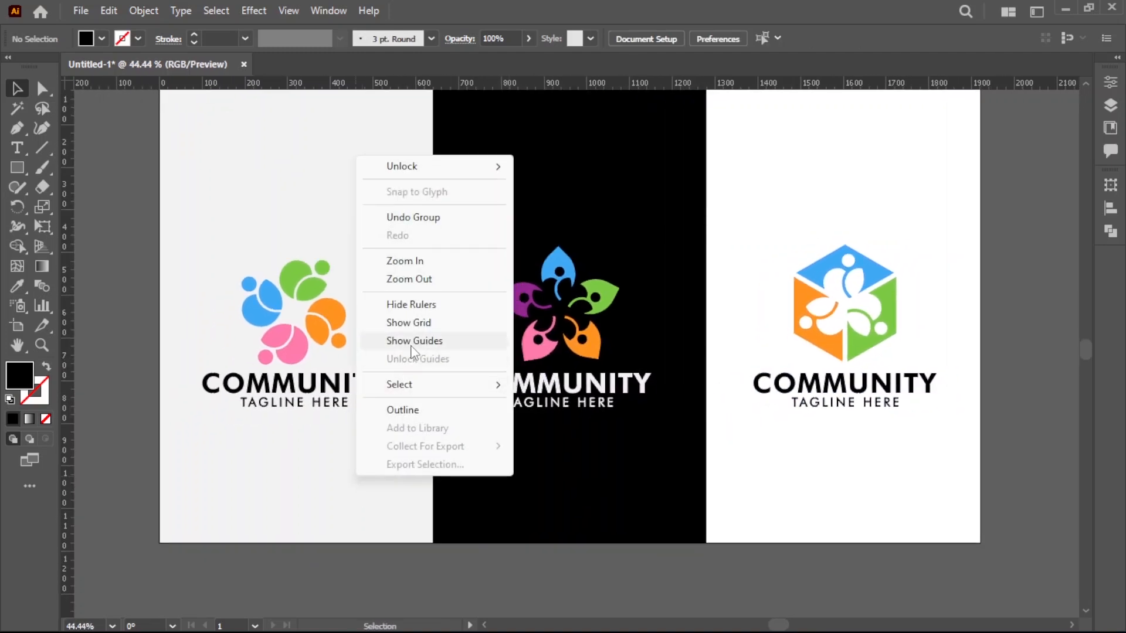
pyautogui.click(354, 515)
pyautogui.rightClick(371, 499)
pyautogui.click(413, 360)
# Step: Centre the ring logo group and the flower logo group vertically on the artboard
pyautogui.moveTo(224, 280); pyautogui.dragTo(415, 457)
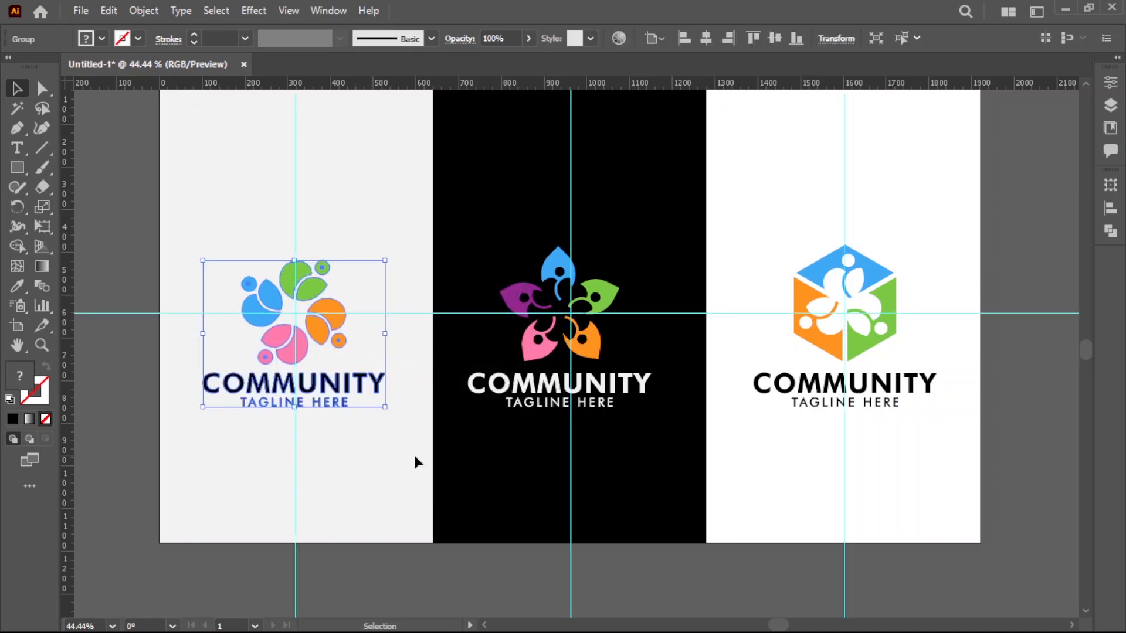
pyautogui.click(775, 38)
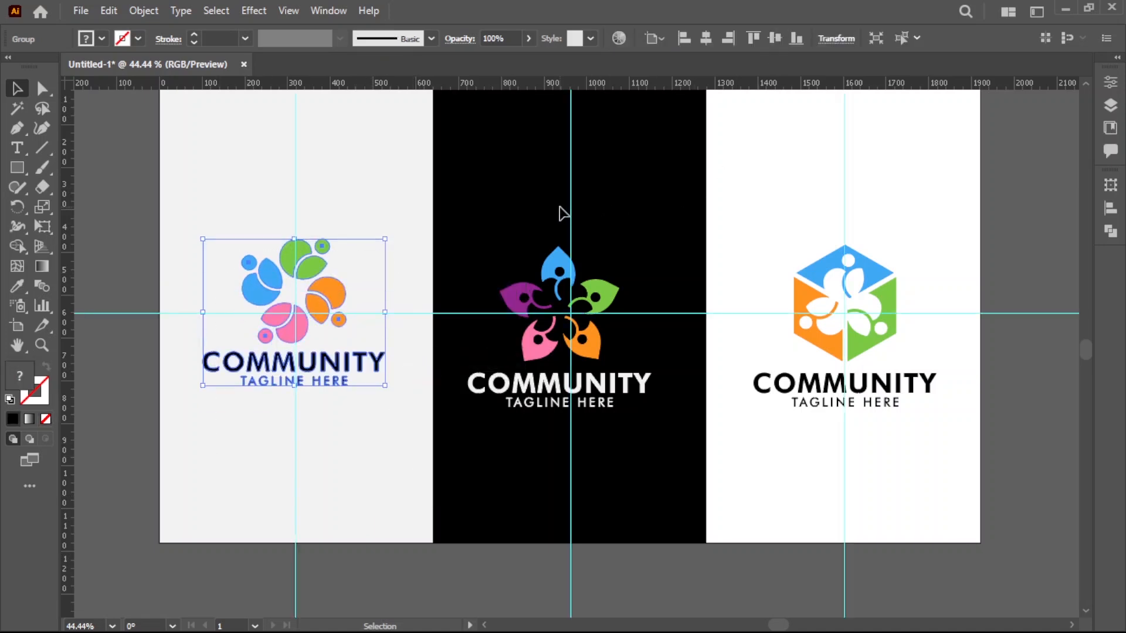
pyautogui.moveTo(505, 227); pyautogui.dragTo(699, 496)
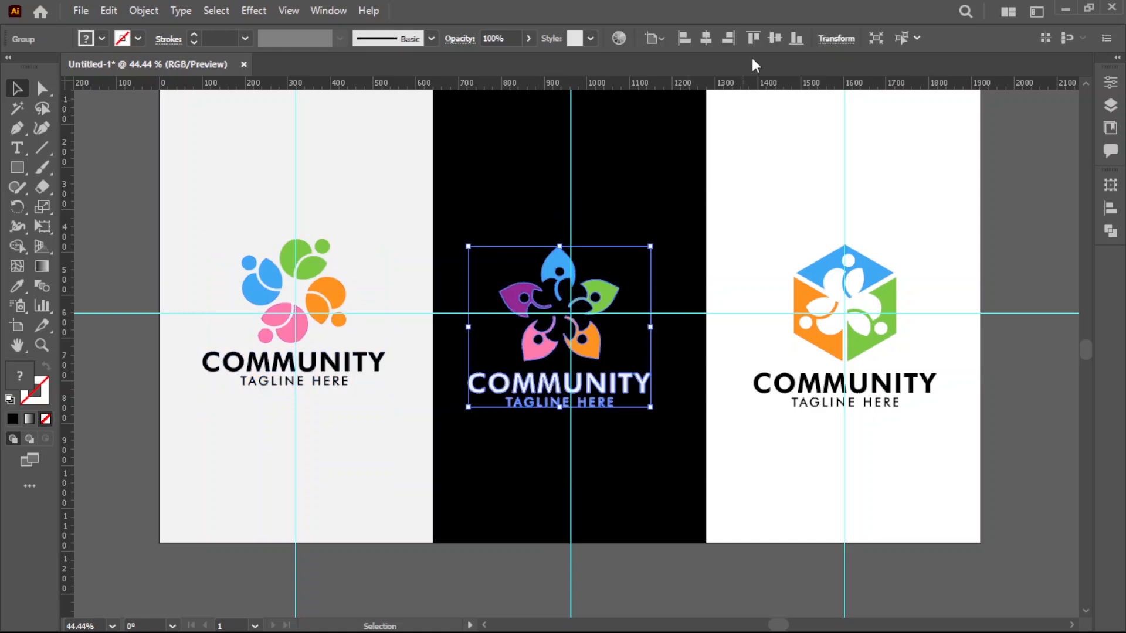
pyautogui.click(774, 38)
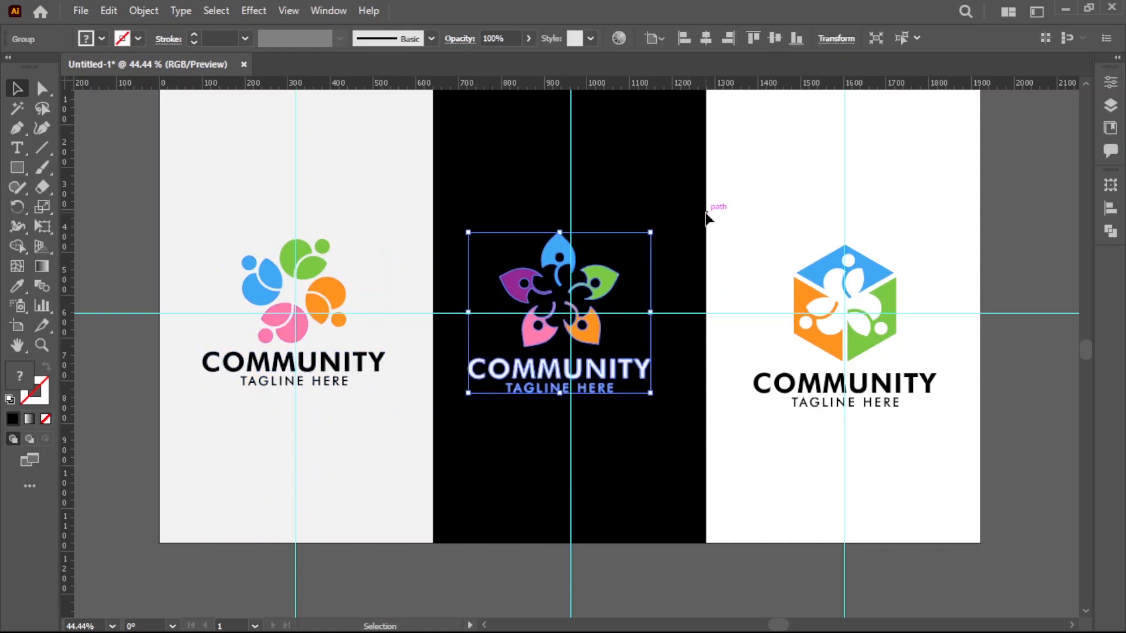
# Step: Nudge the flower logo group to the right onto the black column's vertical centre guide
pyautogui.hotkey('shift', 'Right')
pyautogui.hotkey('shift', 'Right')
pyautogui.hotkey('shift', 'Right')
pyautogui.hotkey('shift', 'Right')
# Step: Centre the hexagon logo group vertically on the artboard and deselect it
pyautogui.moveTo(802, 211); pyautogui.dragTo(970, 516)
pyautogui.click(774, 38)
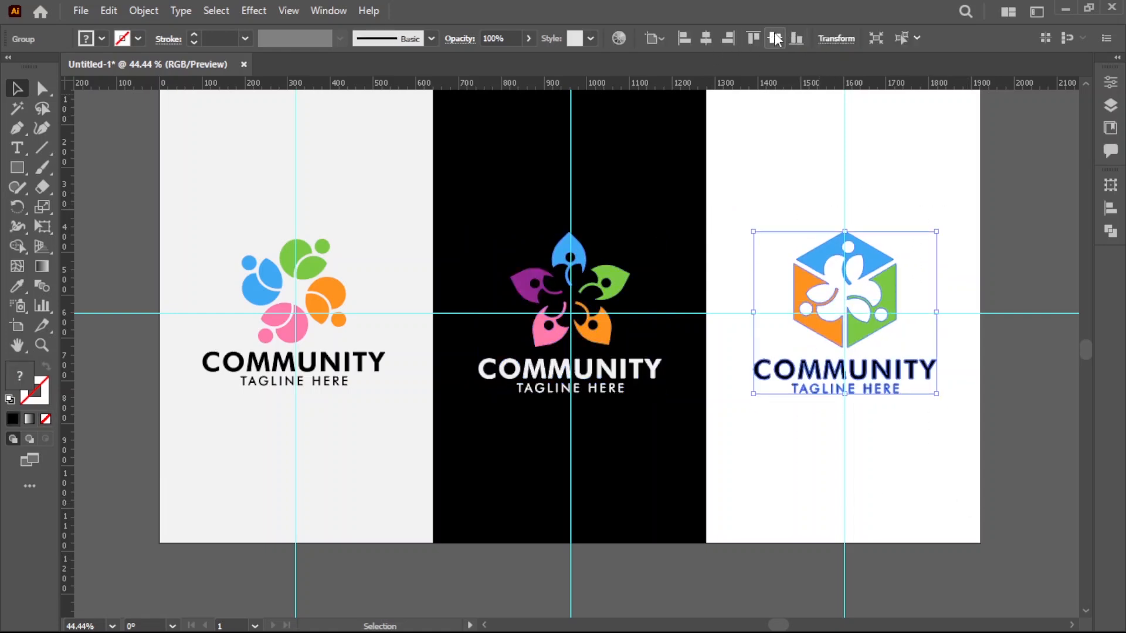
pyautogui.press('Down')
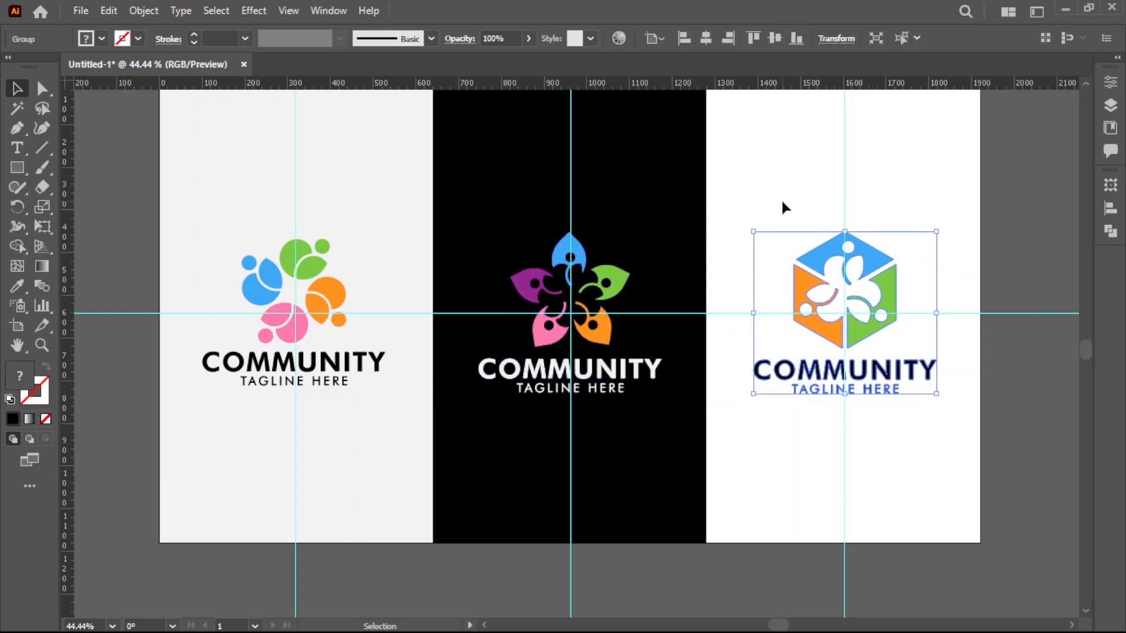
pyautogui.click(789, 167)
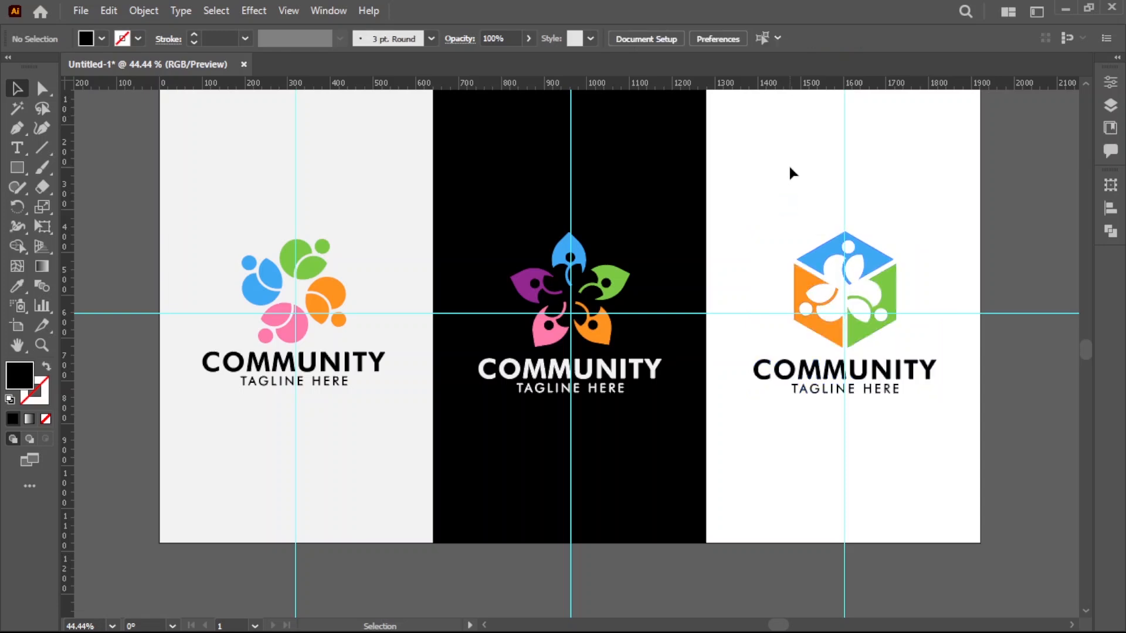